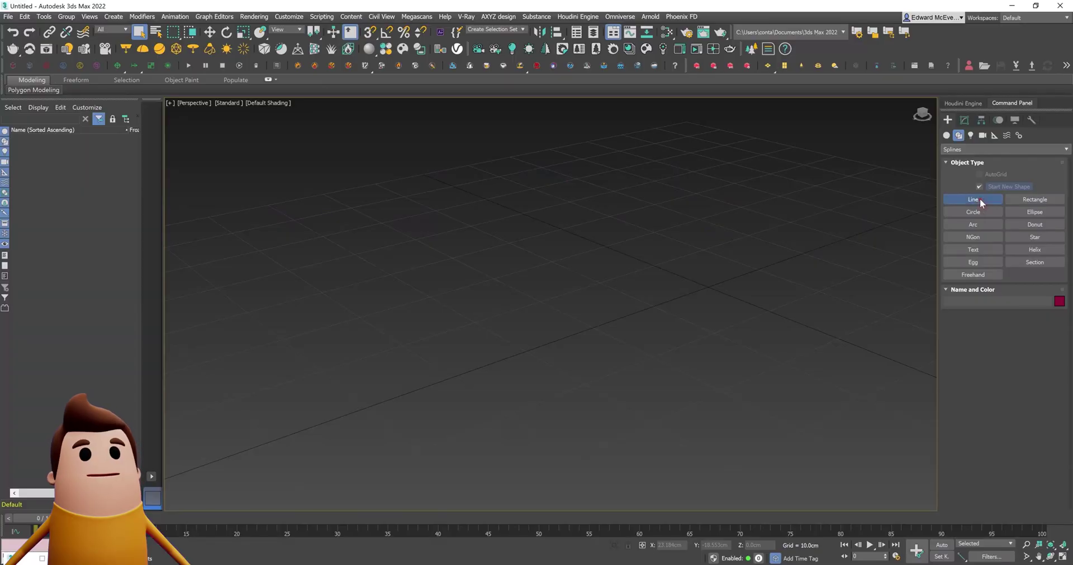
Draw three closely spaced parallel spline lines across the grid in the Perspective view
{"action": "left_click", "coordinate": [978, 199]}
{"action": "left_click", "coordinate": [739, 173]}
{"action": "left_click", "coordinate": [367, 271]}
{"action": "left_click", "coordinate": [757, 178]}
{"action": "left_click", "coordinate": [354, 284]}
{"action": "right_click", "coordinate": [354, 284]}
{"action": "left_click", "coordinate": [777, 178]}
{"action": "left_click", "coordinate": [343, 300]}
{"action": "right_click", "coordinate": [343, 300]}
{"action": "left_click", "coordinate": [696, 256]}
{"action": "right_click", "coordinate": [638, 259]}
Clone the three lines as one copy moved alongside the originals
{"action": "left_click", "coordinate": [215, 34]}
{"action": "key", "text": "ctrl+a"}
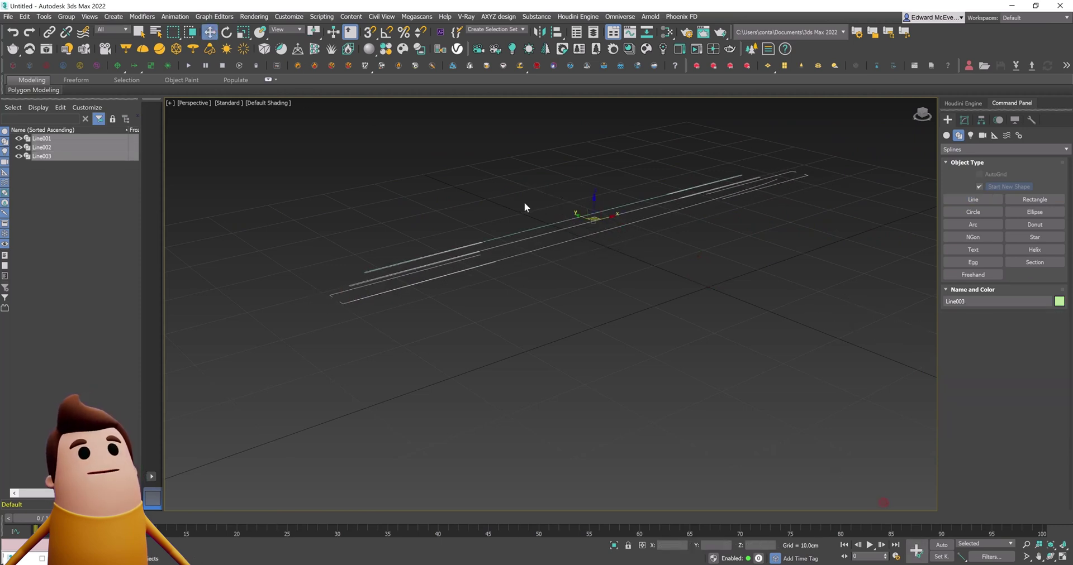
{"action": "left_click_drag", "start_coordinate": [581, 217], "coordinate": [626, 236], "text": "shift"}
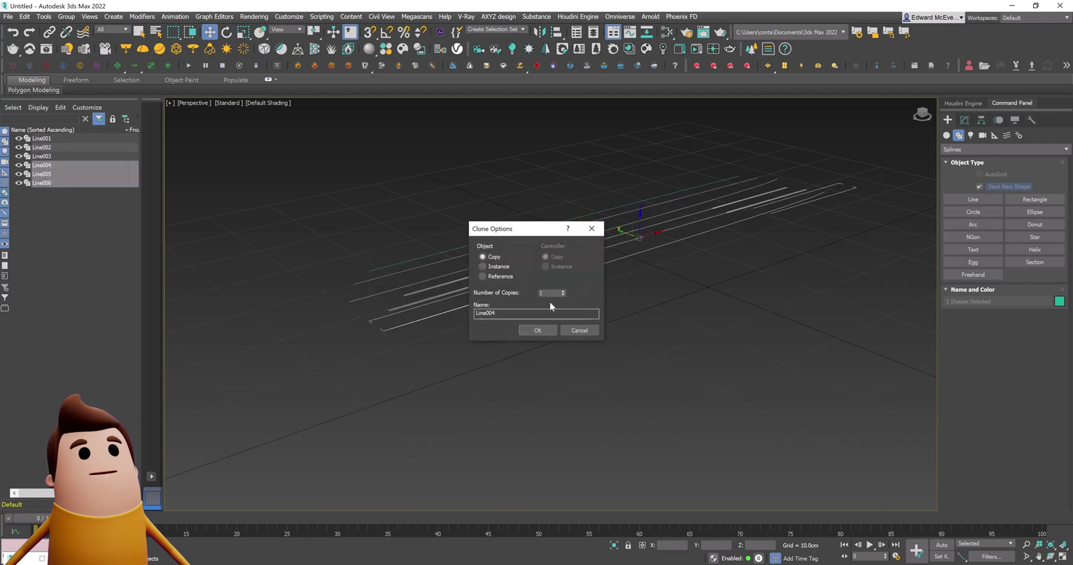
{"action": "left_click", "coordinate": [537, 330]}
Clone the full set of lines as a rotated copy that crosses the originals
{"action": "left_click_drag", "start_coordinate": [840, 450], "coordinate": [297, 6]}
{"action": "left_click", "coordinate": [226, 33]}
{"action": "left_click_drag", "start_coordinate": [708, 280], "coordinate": [757, 282], "text": "shift"}
{"action": "left_click", "coordinate": [537, 330]}
Delete all of the spline lines from the scene
{"action": "left_click", "coordinate": [299, 234]}
{"action": "middle_click_drag", "start_coordinate": [386, 275], "coordinate": [223, 274]}
{"action": "key", "text": "ctrl+a"}
{"action": "left_click", "coordinate": [826, 168]}
{"action": "left_click_drag", "start_coordinate": [772, 129], "coordinate": [328, 506]}
{"action": "key", "text": "Delete"}
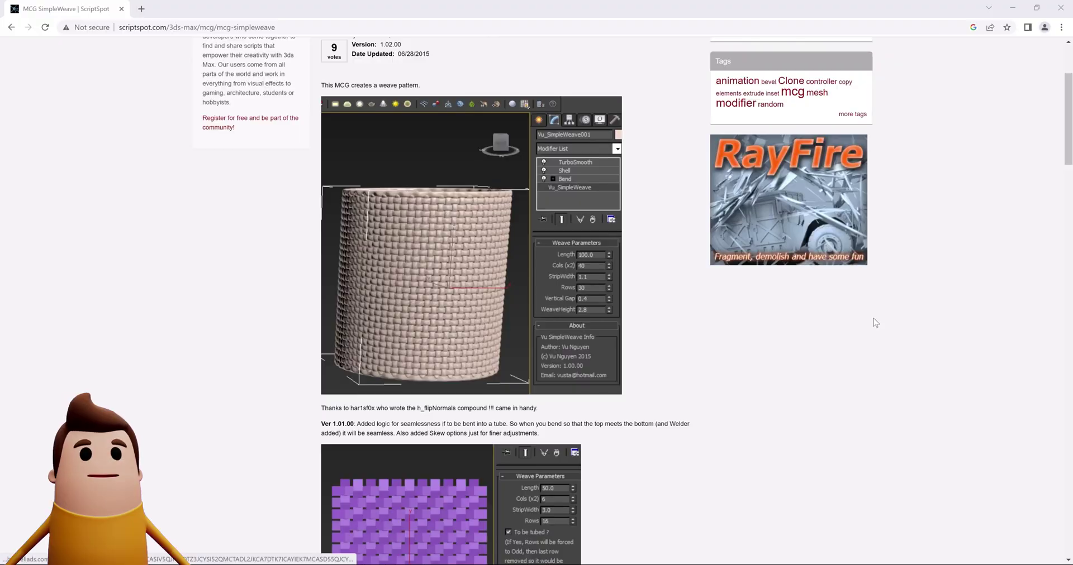
Review the preview images and parameter descriptions on the MCG SimpleWeave page of ScriptSpot in the browser
{"action": "scroll", "coordinate": [873, 319], "scroll_direction": "up", "scroll_amount": 3}
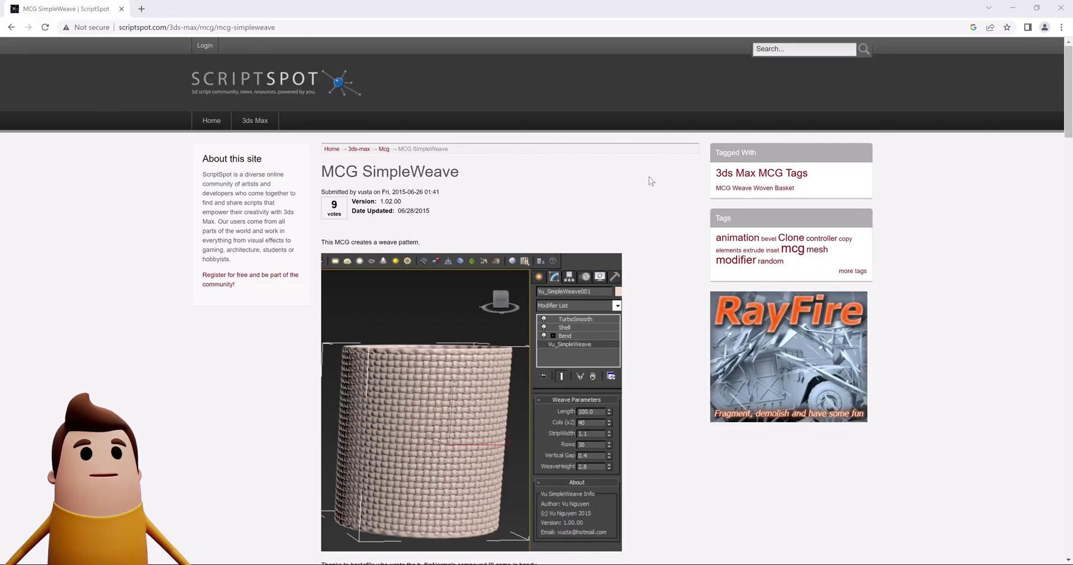
{"action": "scroll", "coordinate": [656, 175], "scroll_direction": "down", "scroll_amount": 15}
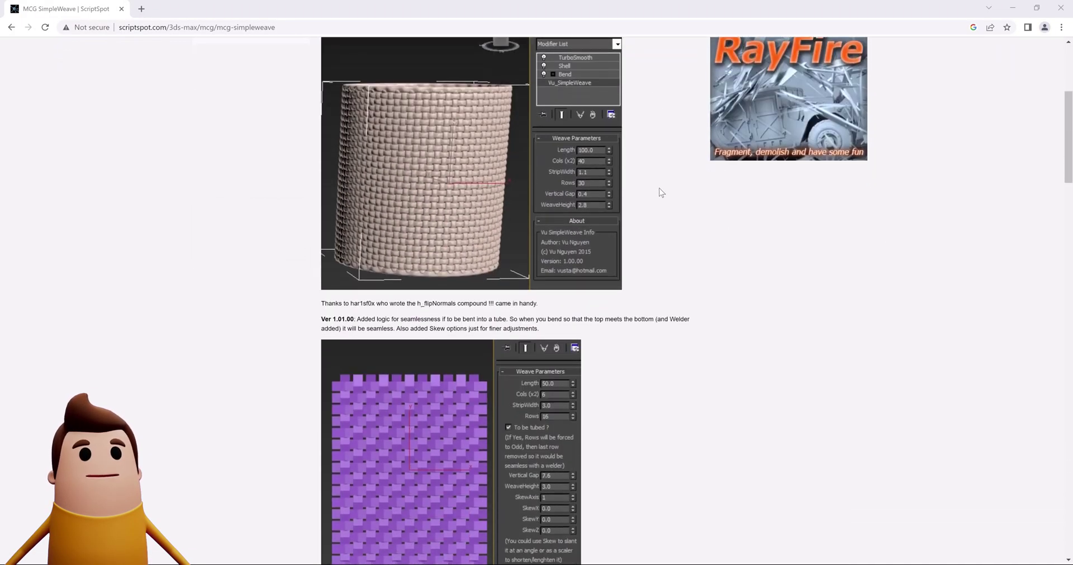
{"action": "scroll", "coordinate": [659, 190], "scroll_direction": "down", "scroll_amount": 10}
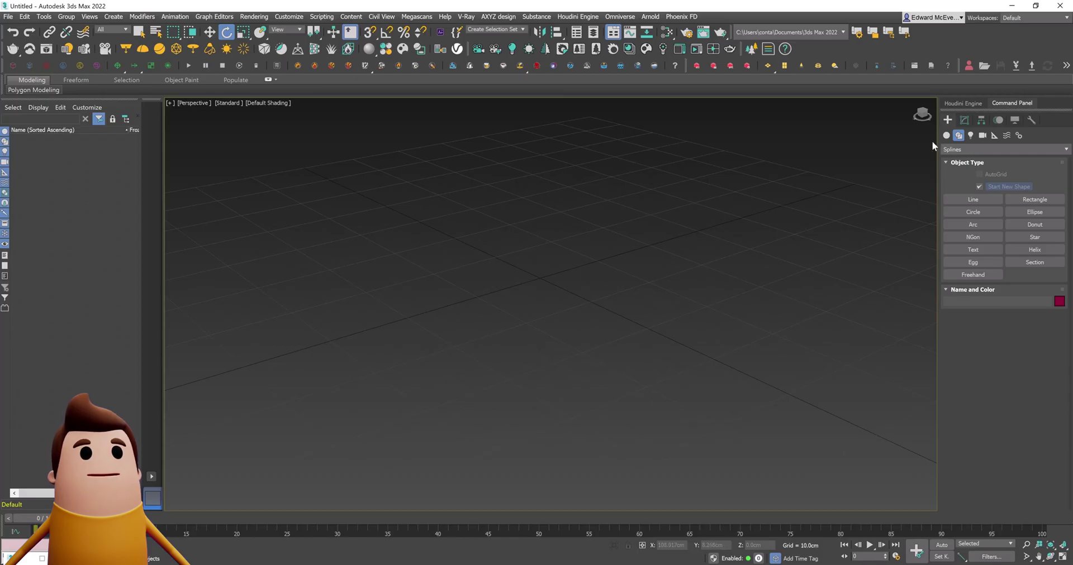
Switch back to 3ds Max and create a Vu_SimpleWeave_Modified object at the grid centre from the Max Creation Graph category
{"action": "left_click", "coordinate": [946, 136]}
{"action": "left_click", "coordinate": [1004, 149]}
{"action": "scroll", "coordinate": [983, 312], "scroll_direction": "down", "scroll_amount": 2}
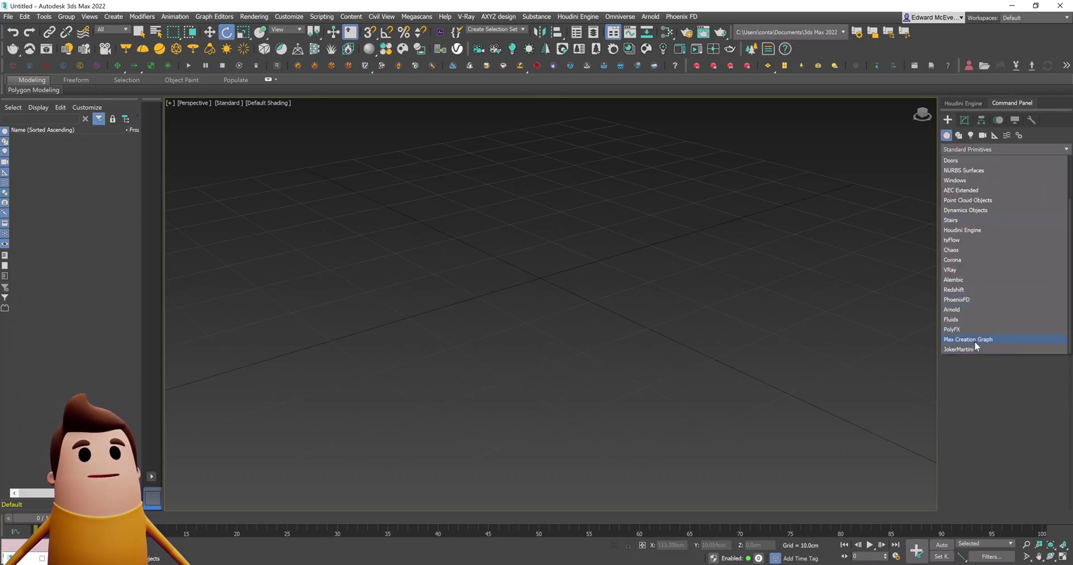
{"action": "left_click", "coordinate": [974, 339]}
{"action": "left_click", "coordinate": [1016, 187]}
{"action": "left_click", "coordinate": [539, 277]}
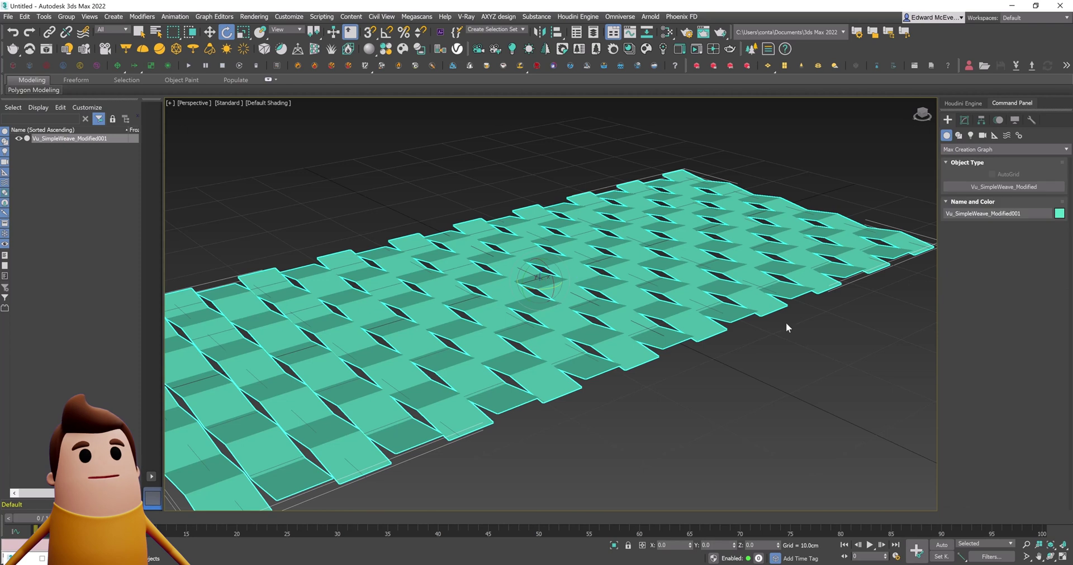
Clone the weave object in place
{"action": "key", "text": "F12"}
{"action": "left_click", "coordinate": [341, 112]}
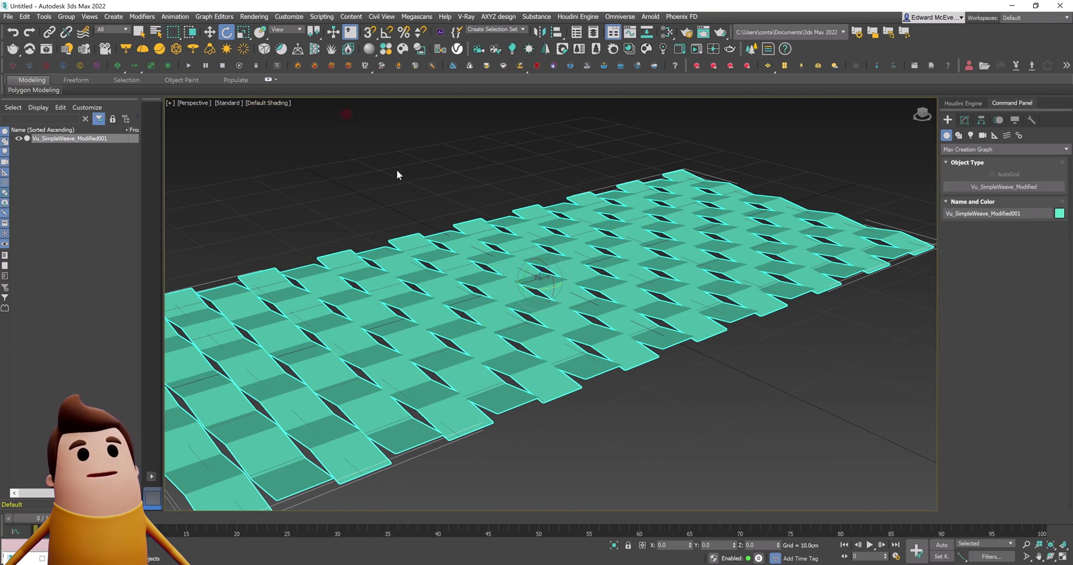
{"action": "scroll", "coordinate": [391, 207], "scroll_direction": "down", "scroll_amount": 3}
{"action": "middle_click_drag", "start_coordinate": [390, 208], "coordinate": [464, 215]}
{"action": "scroll", "coordinate": [536, 246], "scroll_direction": "up", "scroll_amount": 4}
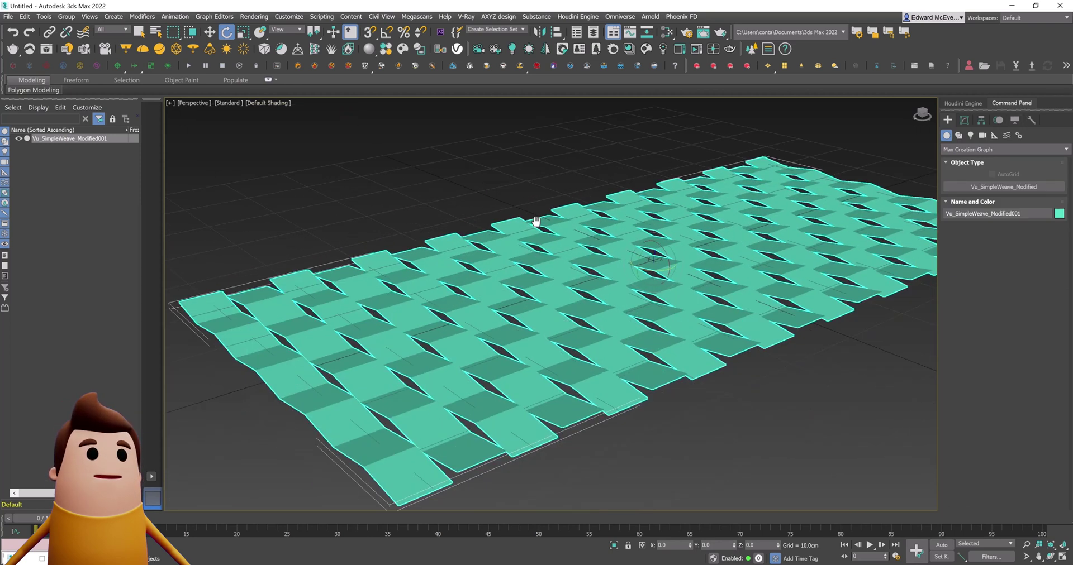
{"action": "key", "text": "w"}
{"action": "key", "text": "ctrl+v"}
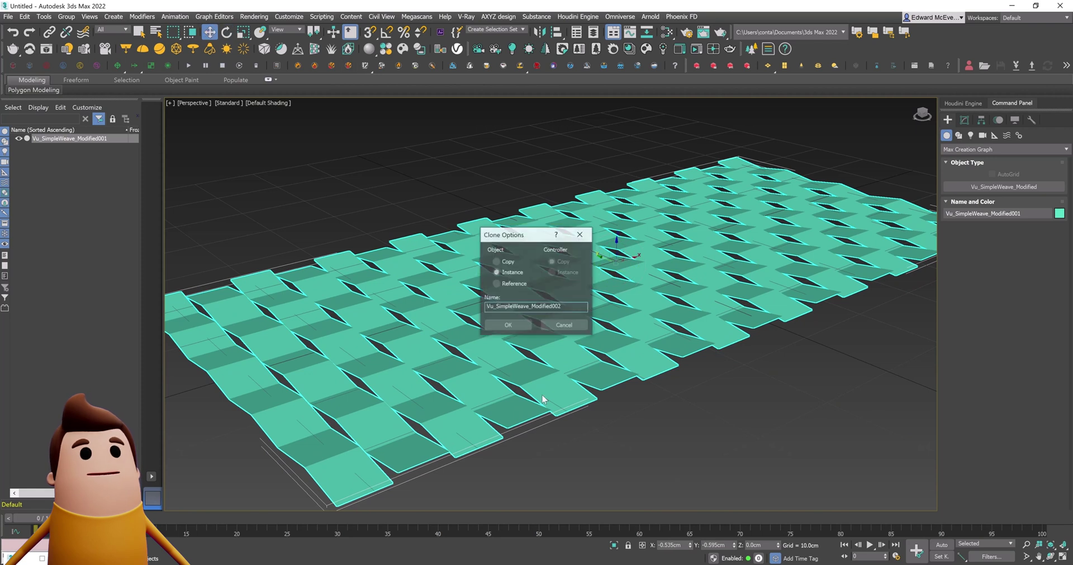
{"action": "left_click", "coordinate": [508, 325]}
Switch the cloned weave's direction to horizontal so it crosses the original strips
{"action": "left_click", "coordinate": [963, 120]}
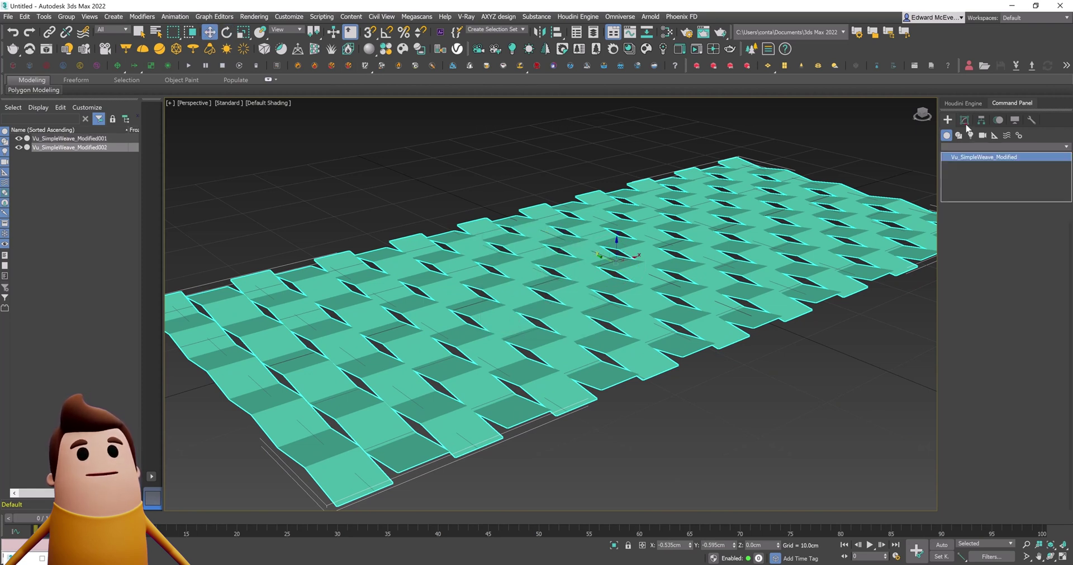
{"action": "left_click", "coordinate": [972, 244]}
{"action": "left_click_drag", "start_coordinate": [783, 379], "coordinate": [729, 290]}
{"action": "middle_click_drag", "start_coordinate": [784, 396], "coordinate": [784, 393], "text": "alt"}
{"action": "scroll", "coordinate": [786, 394], "scroll_direction": "up", "scroll_amount": 2}
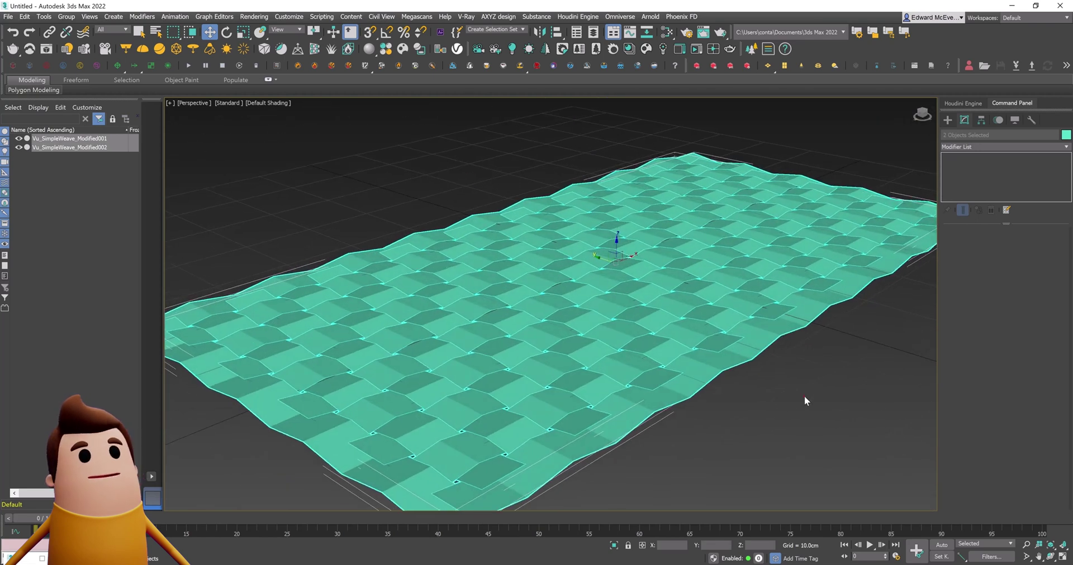
Delete the horizontal weave copy
{"action": "left_click", "coordinate": [803, 396]}
{"action": "left_click", "coordinate": [823, 292]}
{"action": "key", "text": "Delete"}
Set the remaining weave's columns to 33, strip width to 1.6 and rows to 72
{"action": "left_click", "coordinate": [723, 300]}
{"action": "mouse_move", "coordinate": [1036, 254]}
{"action": "left_mouse_down"}
{"action": "mouse_move", "coordinate": [1047, 235]}
{"action": "mouse_move", "coordinate": [1046, 112]}
{"action": "mouse_move", "coordinate": [1041, 310]}
{"action": "mouse_move", "coordinate": [1048, 261]}
{"action": "mouse_move", "coordinate": [1038, 260]}
{"action": "left_mouse_up"}
{"action": "left_click", "coordinate": [800, 163]}
{"action": "middle_click_drag", "start_coordinate": [772, 246], "coordinate": [609, 274], "text": "alt"}
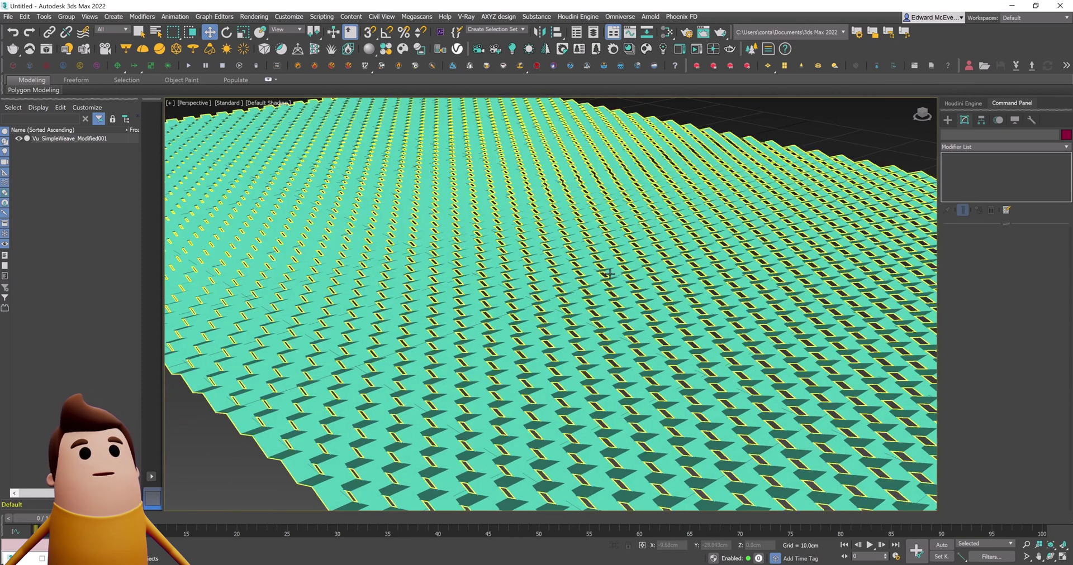
Clone the dense weave in place as a copy and set that copy's weave direction to horizontal
{"action": "left_click", "coordinate": [612, 272]}
{"action": "key", "text": "ctrl+v"}
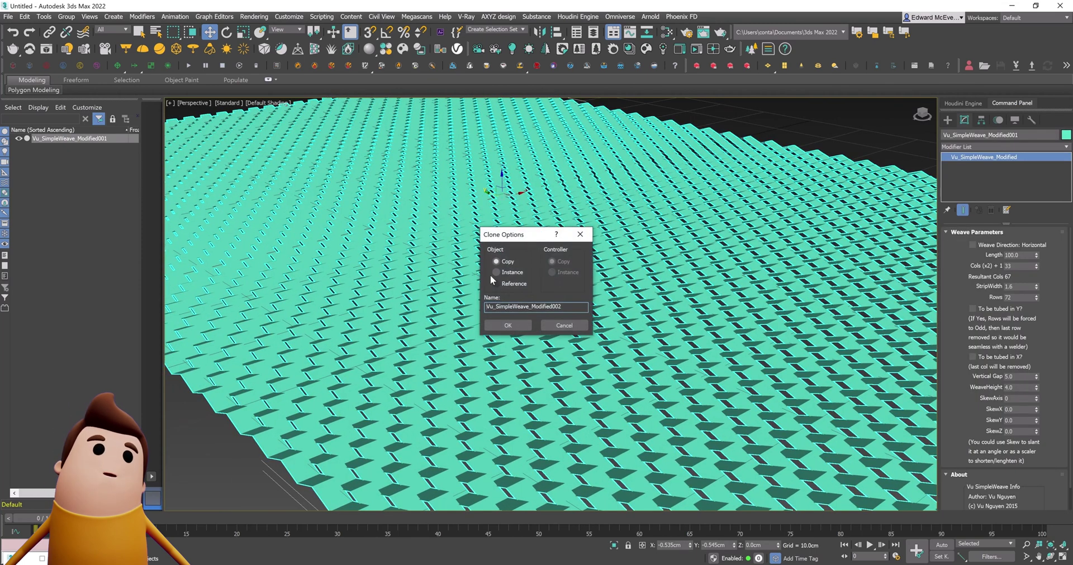
{"action": "left_click", "coordinate": [510, 329]}
{"action": "left_click", "coordinate": [990, 248]}
{"action": "left_click", "coordinate": [843, 119]}
{"action": "middle_click_drag", "start_coordinate": [665, 252], "coordinate": [625, 320], "text": "alt"}
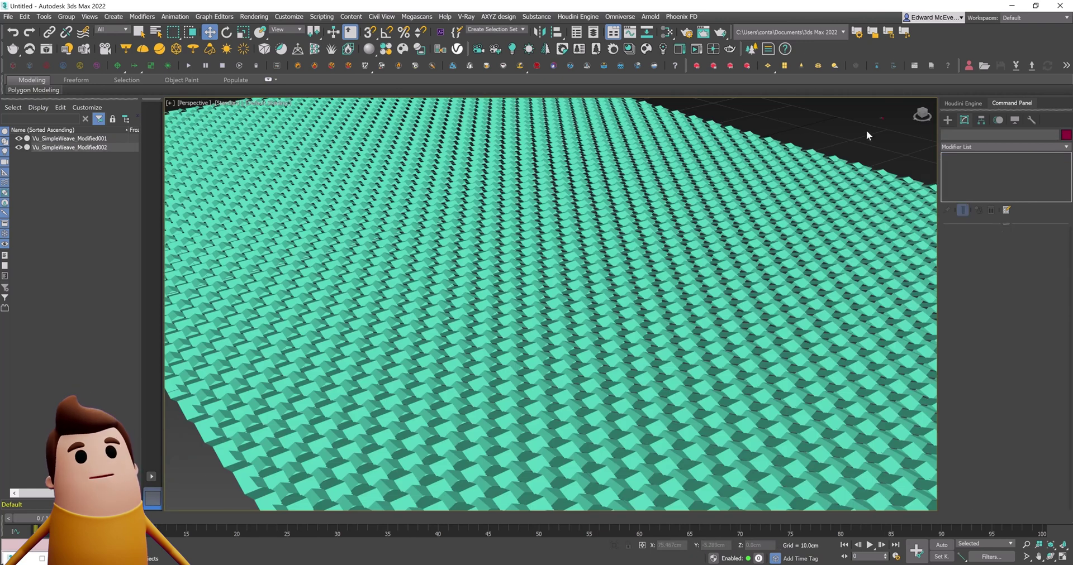
Delete both dense weave objects
{"action": "left_click_drag", "start_coordinate": [866, 132], "coordinate": [698, 270]}
{"action": "key", "text": "Delete"}
Create a new Vu_SimpleWeave_Modified object and reset its absolute world position to the origin
{"action": "left_click", "coordinate": [947, 119]}
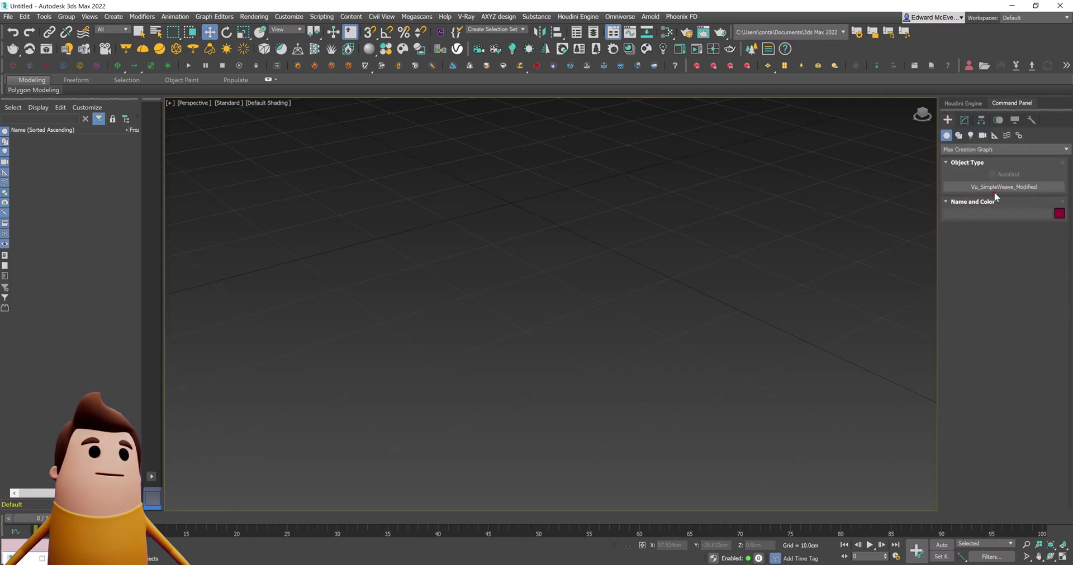
{"action": "left_click", "coordinate": [553, 223]}
{"action": "right_click", "coordinate": [595, 226]}
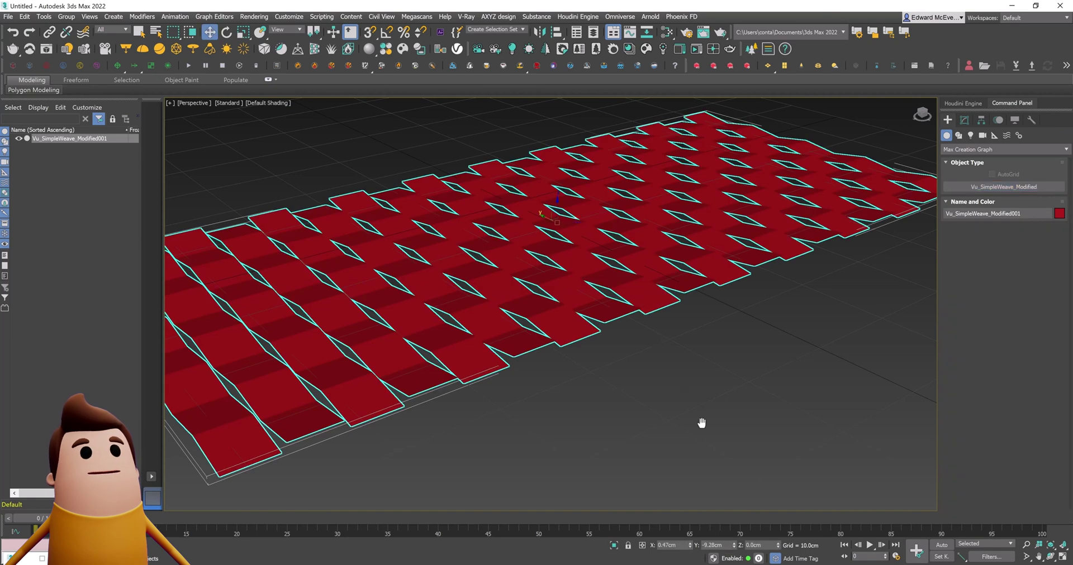
{"action": "middle_click_drag", "start_coordinate": [702, 423], "coordinate": [728, 419]}
{"action": "scroll", "coordinate": [729, 420], "scroll_direction": "down", "scroll_amount": 4}
{"action": "key", "text": "F12"}
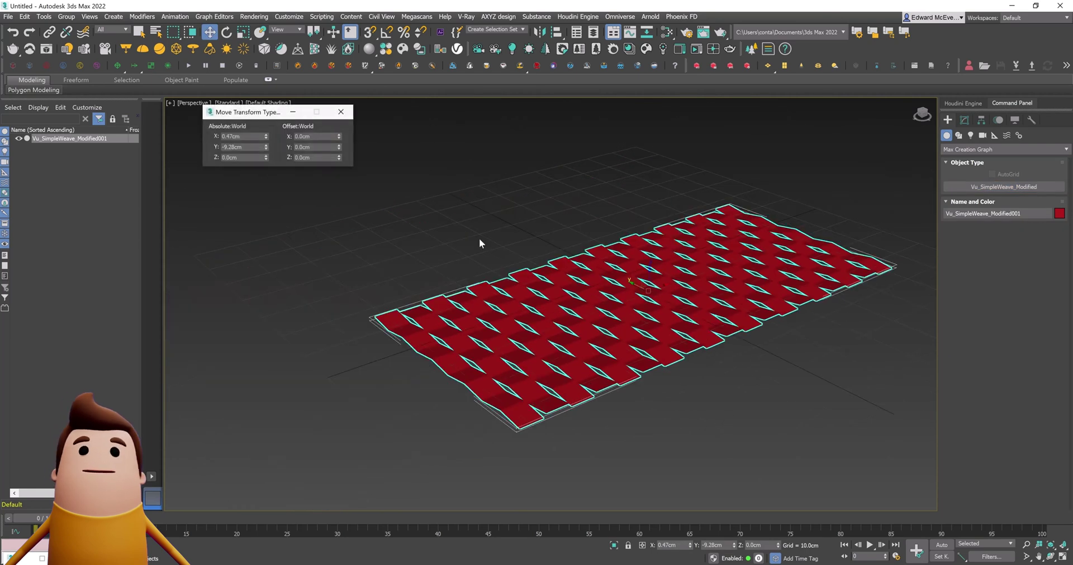
{"action": "right_click", "coordinate": [265, 146]}
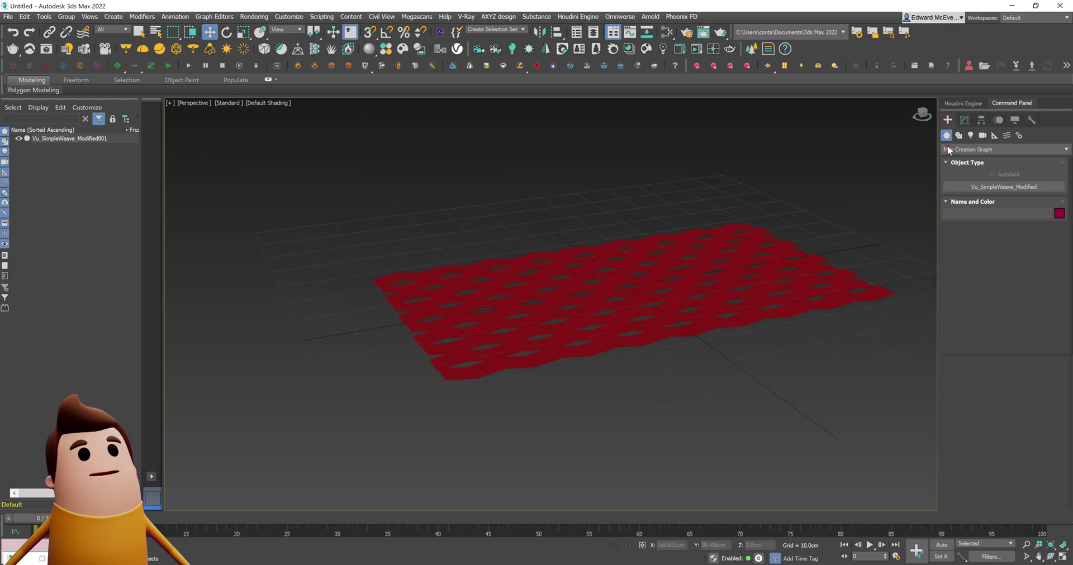
Create a standard box about 95.7 cm long, 34.6 cm wide and 19.7 cm high beside the weave's short edge
{"action": "left_click", "coordinate": [948, 149]}
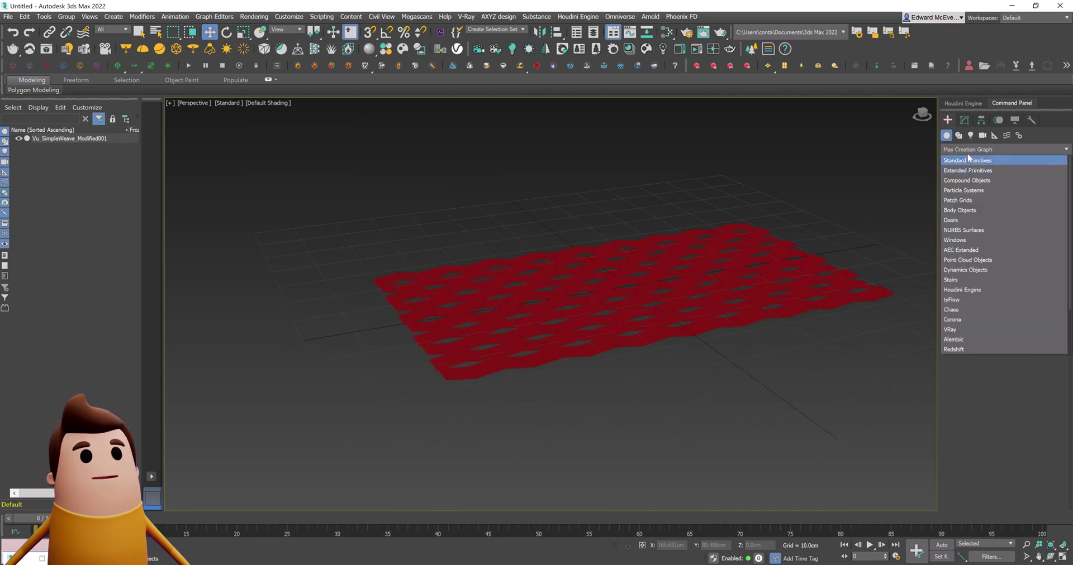
{"action": "left_click", "coordinate": [967, 159]}
{"action": "left_click", "coordinate": [988, 187]}
{"action": "middle_click_drag", "start_coordinate": [474, 373], "coordinate": [413, 345], "text": "alt"}
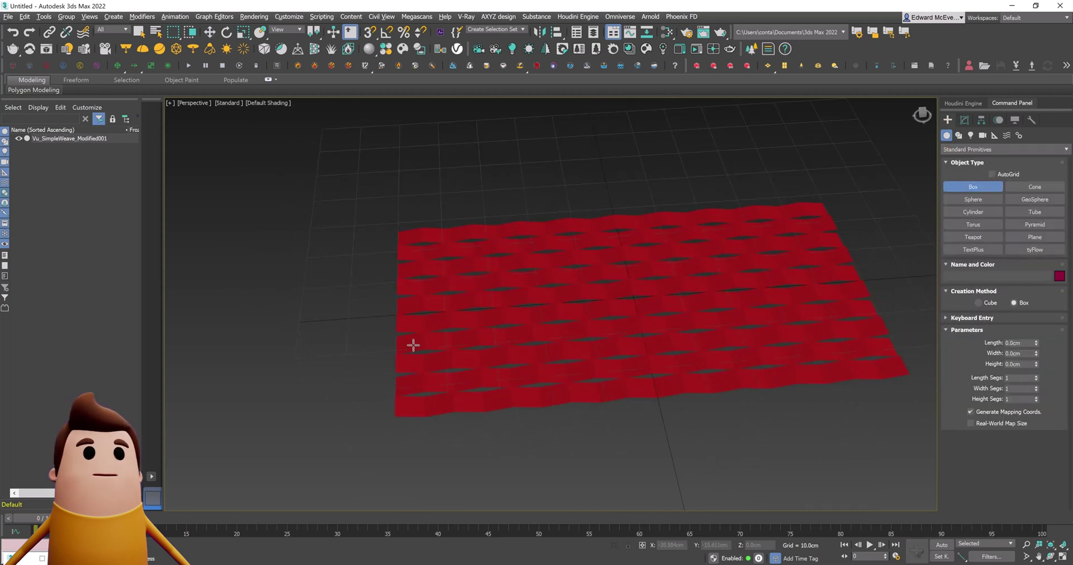
{"action": "left_click_drag", "start_coordinate": [312, 313], "coordinate": [398, 503]}
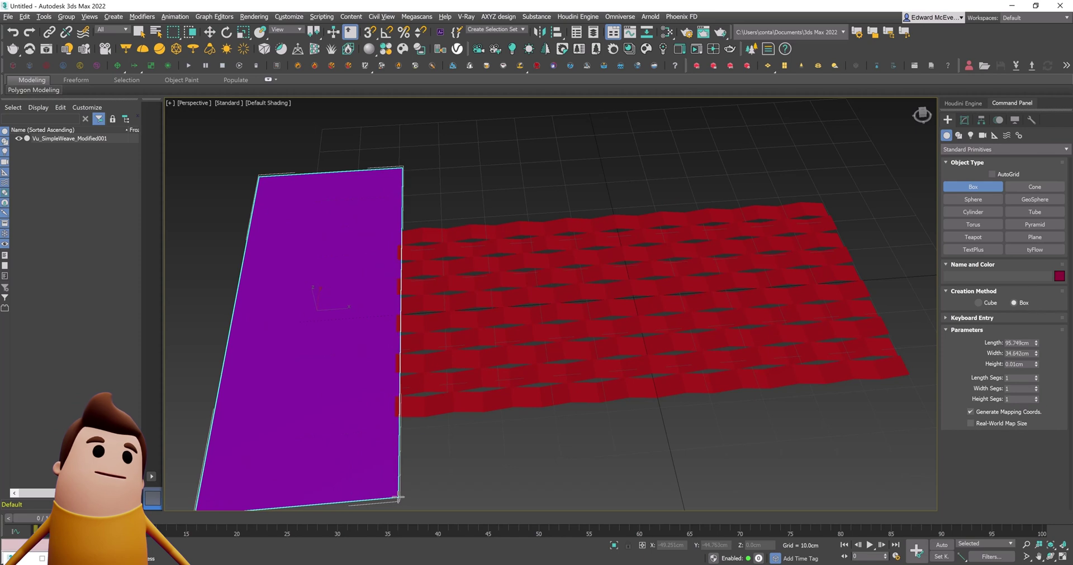
{"action": "left_click", "coordinate": [377, 439]}
{"action": "right_click", "coordinate": [378, 438]}
Set the box to Display as Box with Renderable off, and rename it Horz_Collider
{"action": "middle_click_drag", "start_coordinate": [340, 331], "coordinate": [517, 285], "text": "alt"}
{"action": "right_click", "coordinate": [516, 285]}
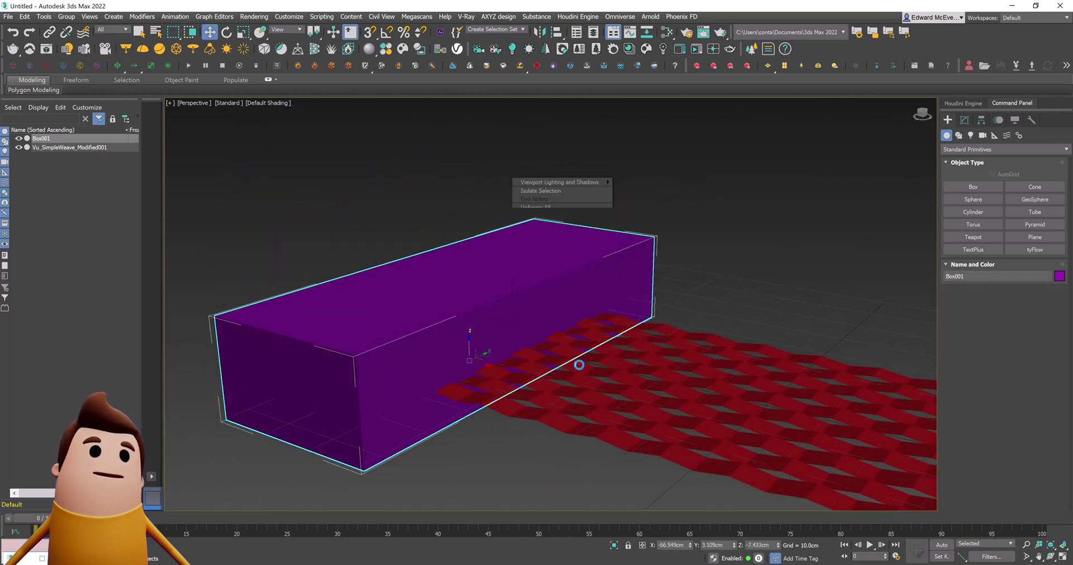
{"action": "left_click", "coordinate": [553, 364]}
{"action": "left_click", "coordinate": [543, 270]}
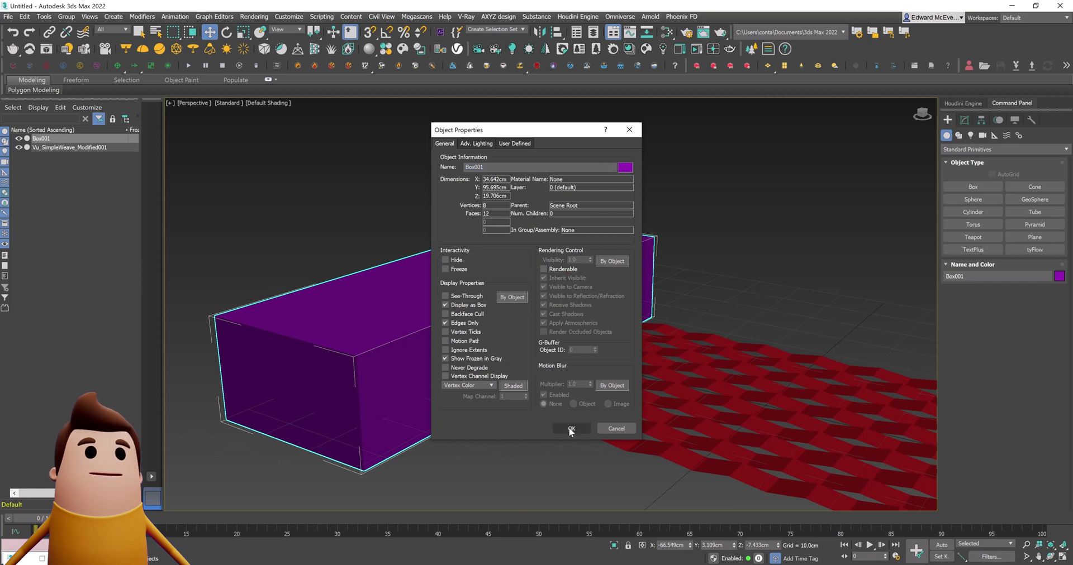
{"action": "left_click", "coordinate": [571, 429]}
{"action": "middle_click_drag", "start_coordinate": [773, 249], "coordinate": [627, 269], "text": "alt"}
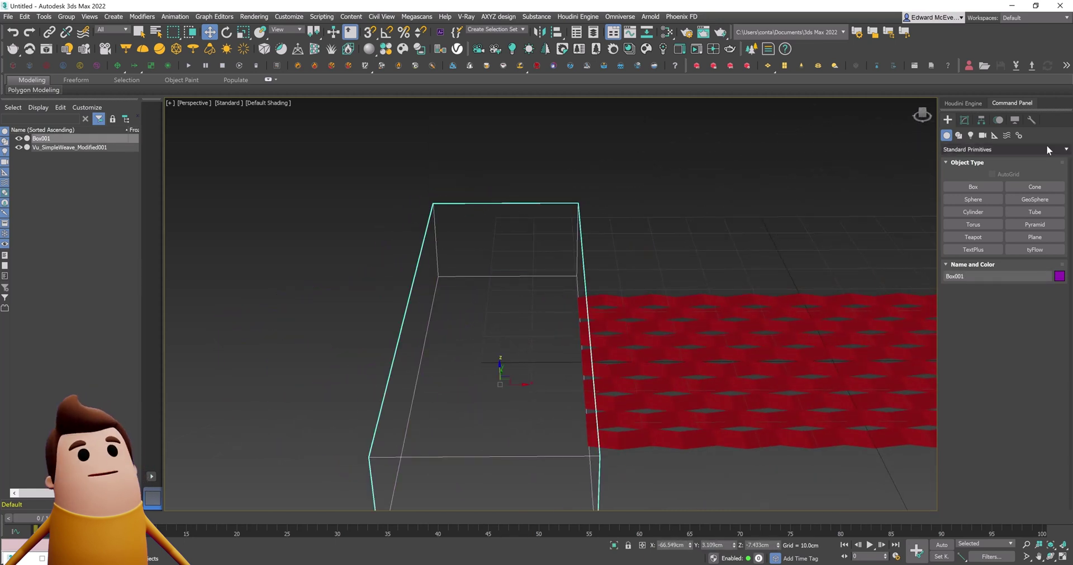
{"action": "left_click", "coordinate": [963, 120]}
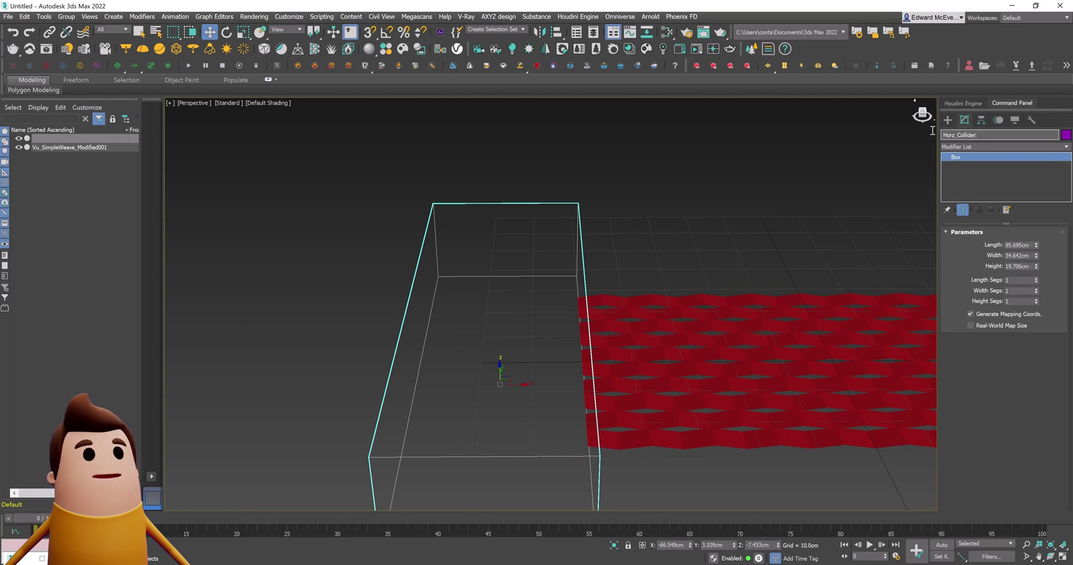
{"action": "middle_click_drag", "start_coordinate": [745, 230], "coordinate": [610, 170]}
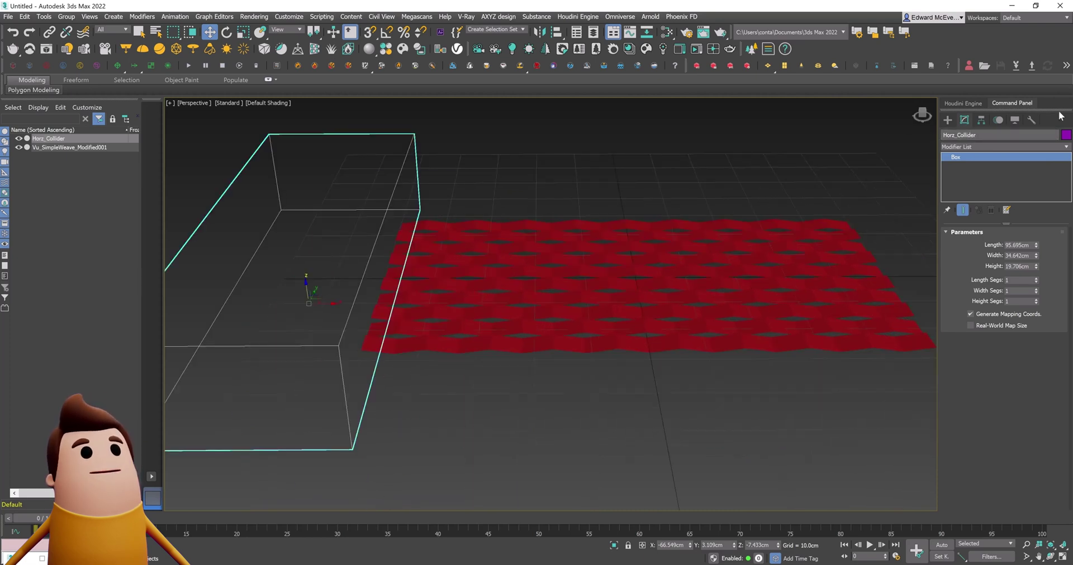
Place a tyFlow object in front of the weave and open its editor
{"action": "left_click", "coordinate": [950, 118]}
{"action": "left_click", "coordinate": [1021, 250]}
{"action": "left_click", "coordinate": [508, 433]}
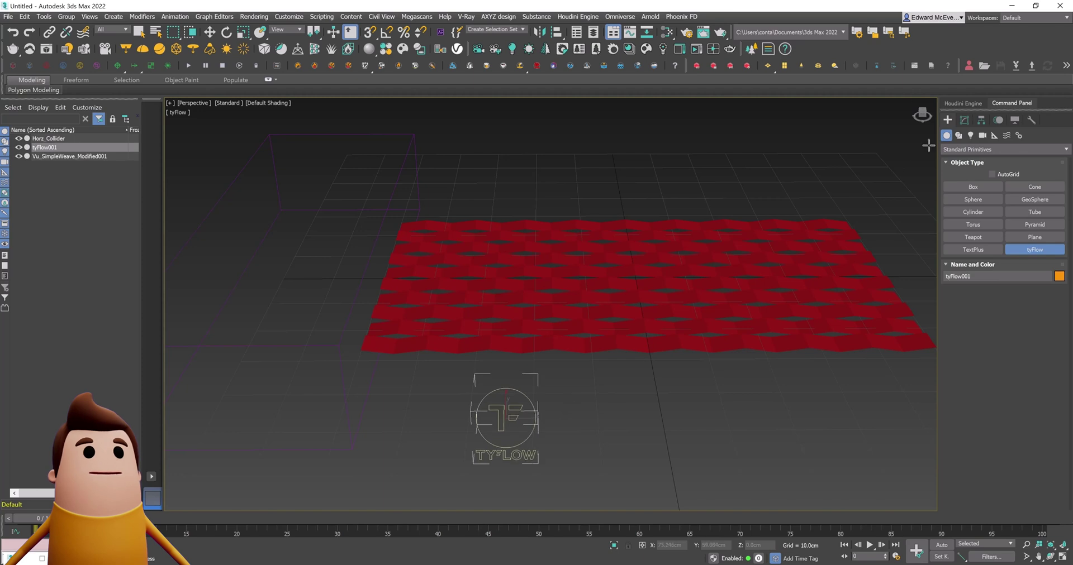
{"action": "left_click", "coordinate": [963, 120]}
{"action": "left_click", "coordinate": [1010, 251]}
Add a new event with a Birth Intersections operator and set its mode to A → B
{"action": "left_click_drag", "start_coordinate": [267, 420], "coordinate": [274, 176]}
{"action": "scroll", "coordinate": [755, 284], "scroll_direction": "down", "scroll_amount": 1}
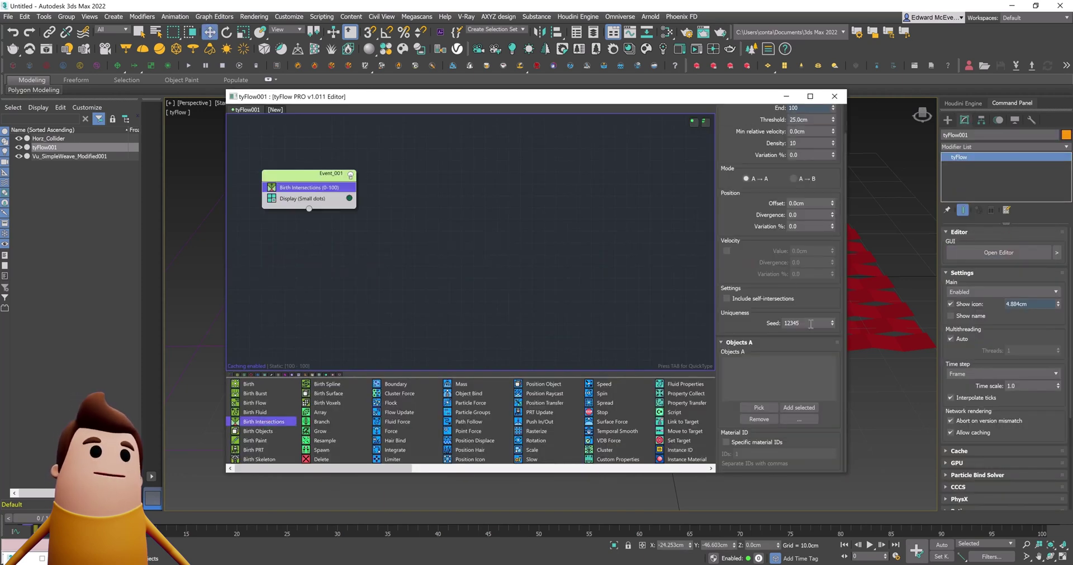
{"action": "scroll", "coordinate": [799, 223], "scroll_direction": "up", "scroll_amount": 1}
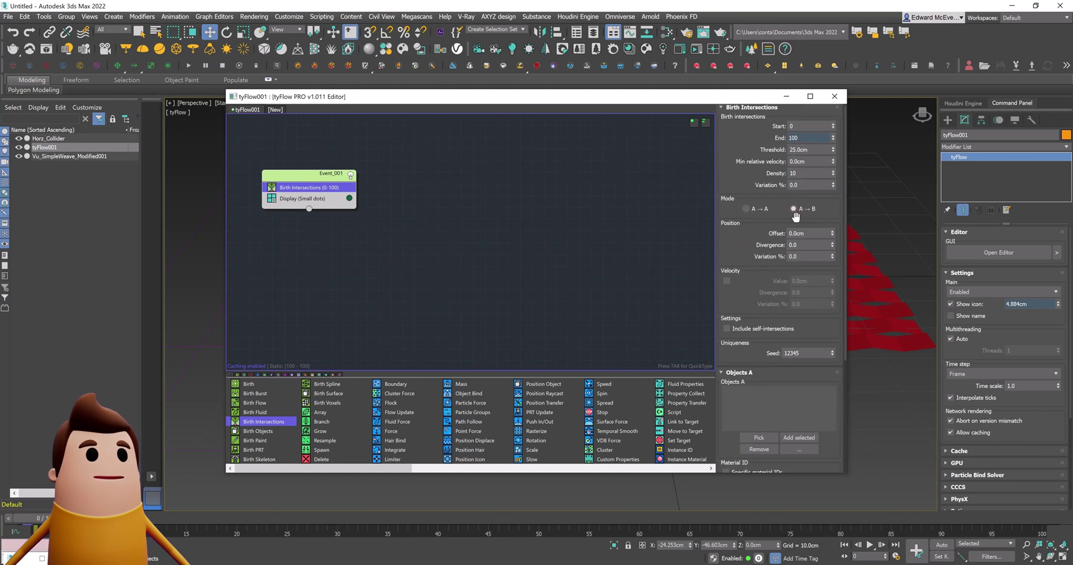
{"action": "scroll", "coordinate": [771, 300], "scroll_direction": "down", "scroll_amount": 5}
Pick Horz_Collider as the Objects A entry of the Birth Intersections operator
{"action": "left_click", "coordinate": [767, 287]}
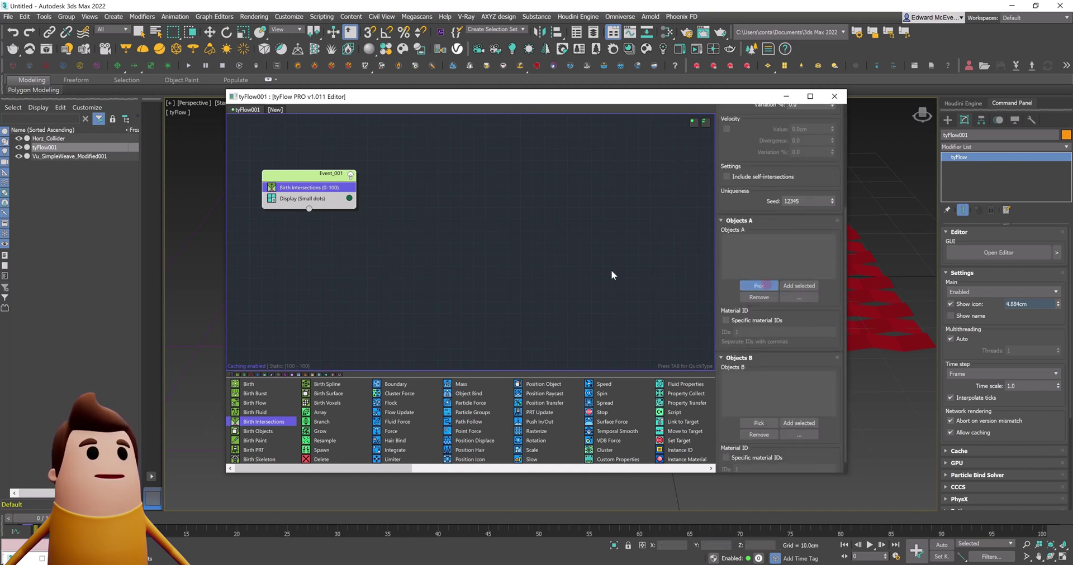
{"action": "key", "text": "h"}
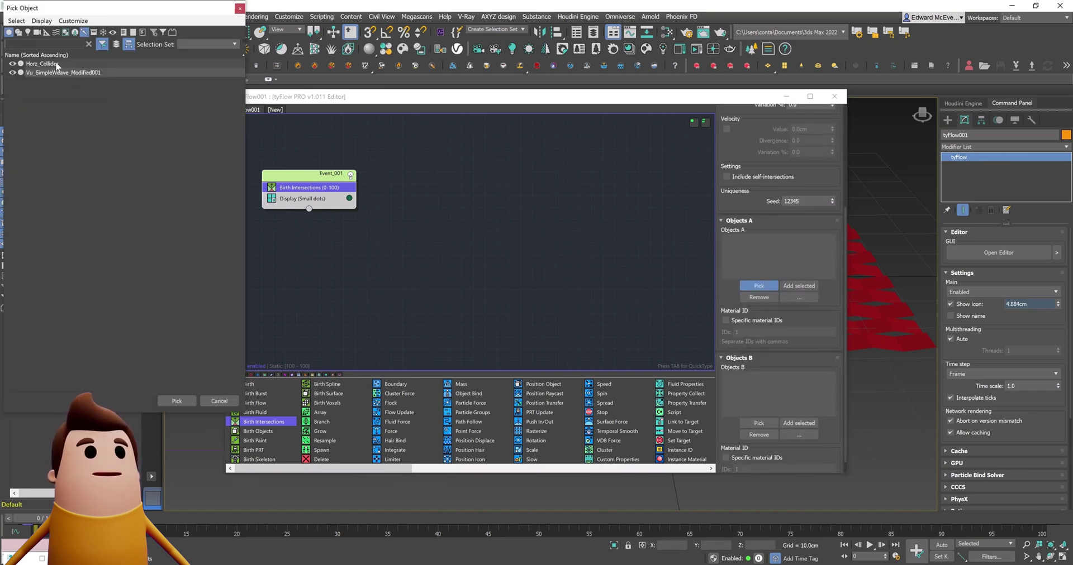
{"action": "double_click", "coordinate": [56, 64]}
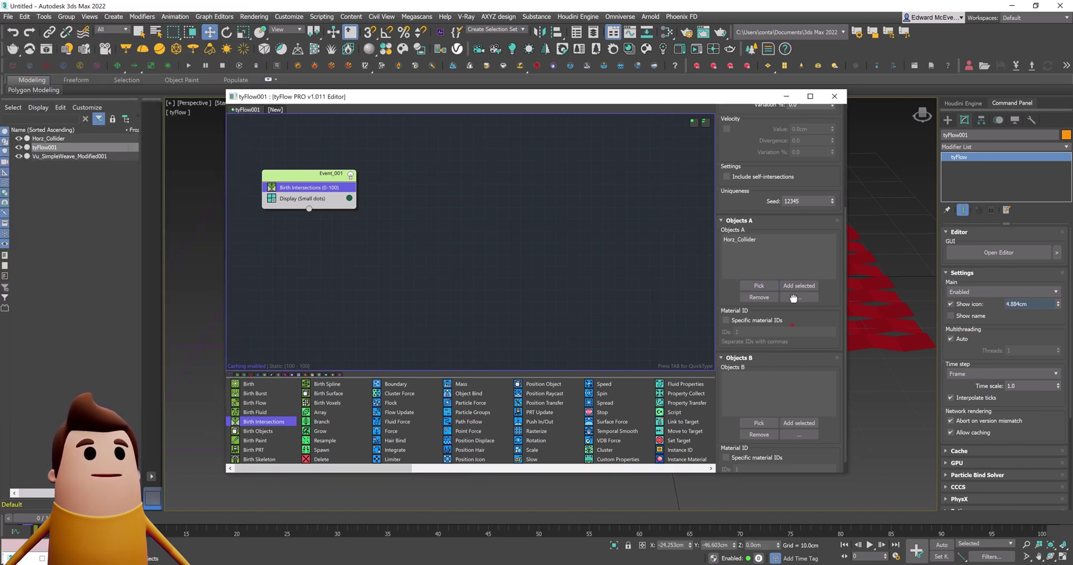
{"action": "scroll", "coordinate": [742, 345], "scroll_direction": "down", "scroll_amount": 1}
{"action": "left_click", "coordinate": [758, 408]}
{"action": "key", "text": "h"}
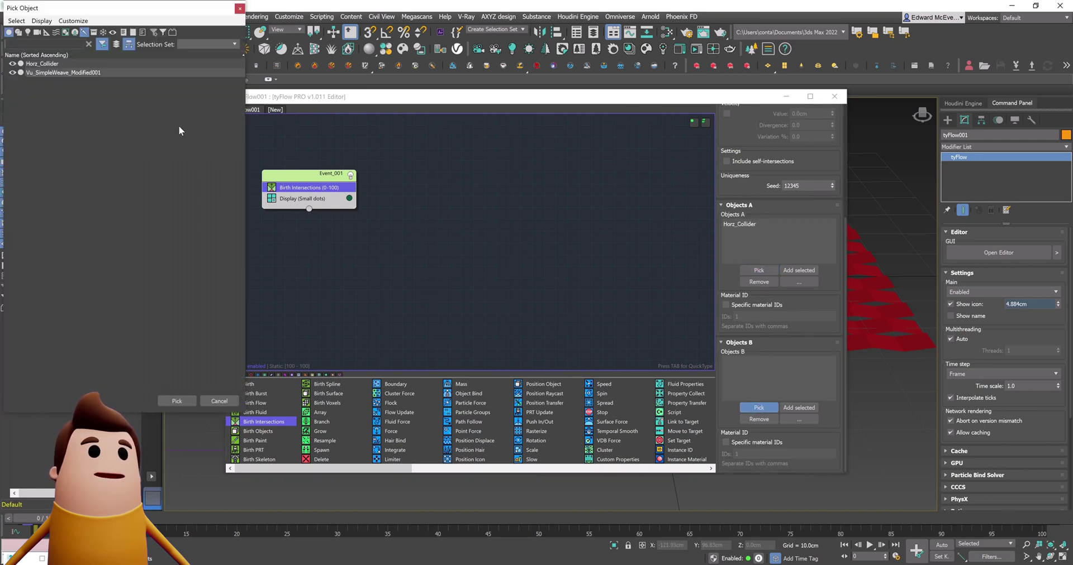
{"action": "left_click", "coordinate": [234, 401]}
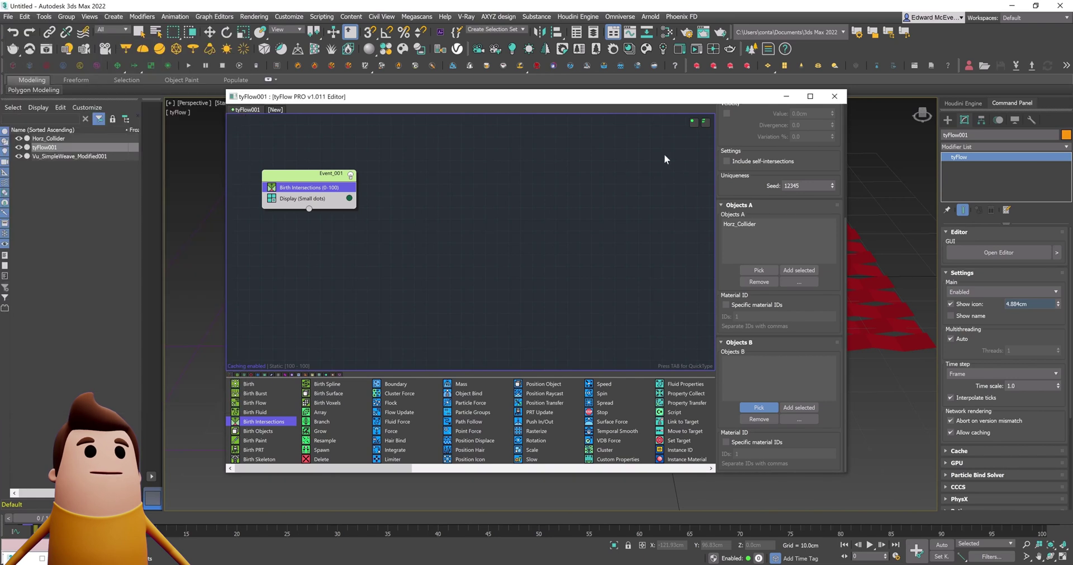
Close the tyFlow editor and convert the red weave object to an Editable Poly
{"action": "left_click", "coordinate": [834, 96]}
{"action": "left_click", "coordinate": [757, 282]}
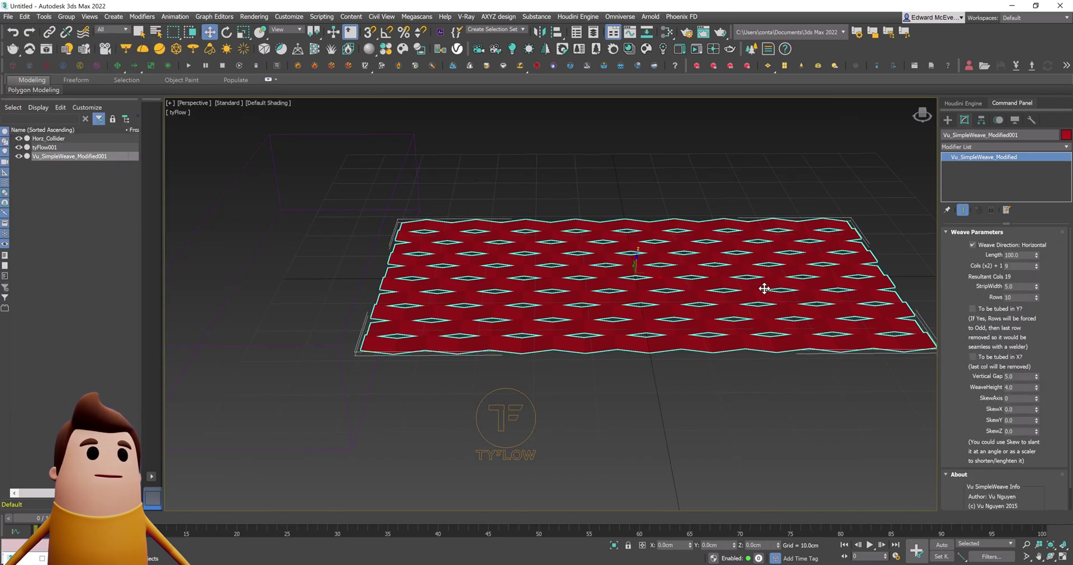
{"action": "right_click", "coordinate": [765, 286]}
{"action": "mouse_move", "coordinate": [806, 398]}
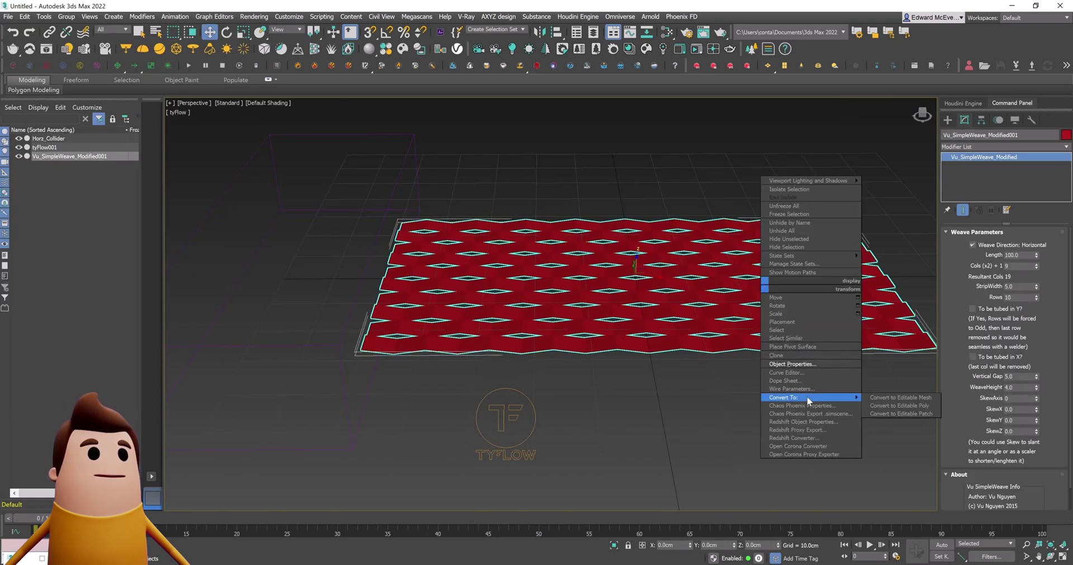
{"action": "left_click", "coordinate": [898, 413]}
Reopen the editor of the tyFlow object and pick Vu_SimpleWeave_Modified001 as the Objects B entry of Birth Intersections
{"action": "left_click", "coordinate": [511, 424]}
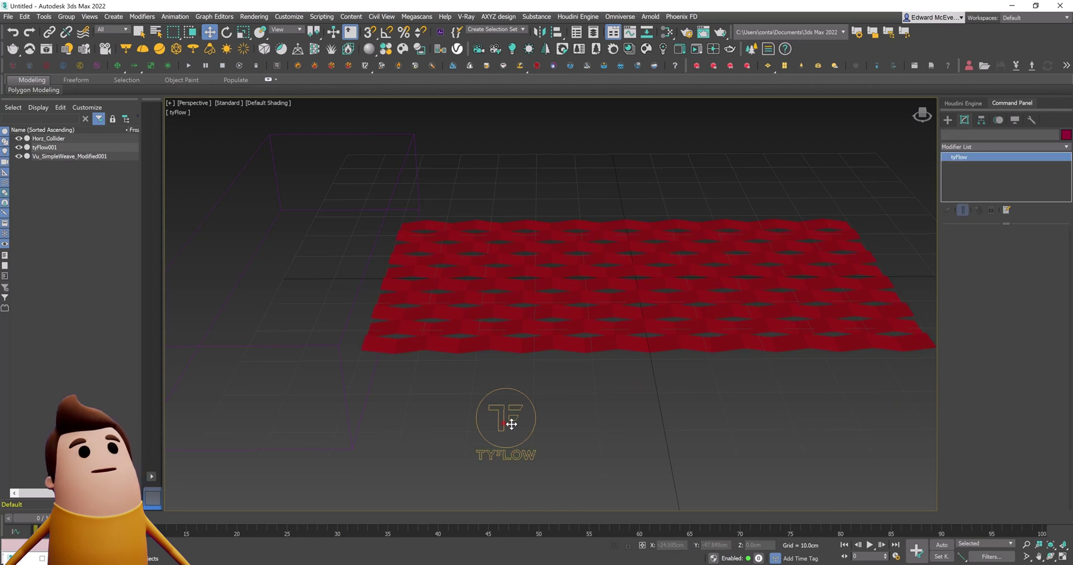
{"action": "left_click", "coordinate": [1005, 254]}
{"action": "scroll", "coordinate": [755, 357], "scroll_direction": "down", "scroll_amount": 3}
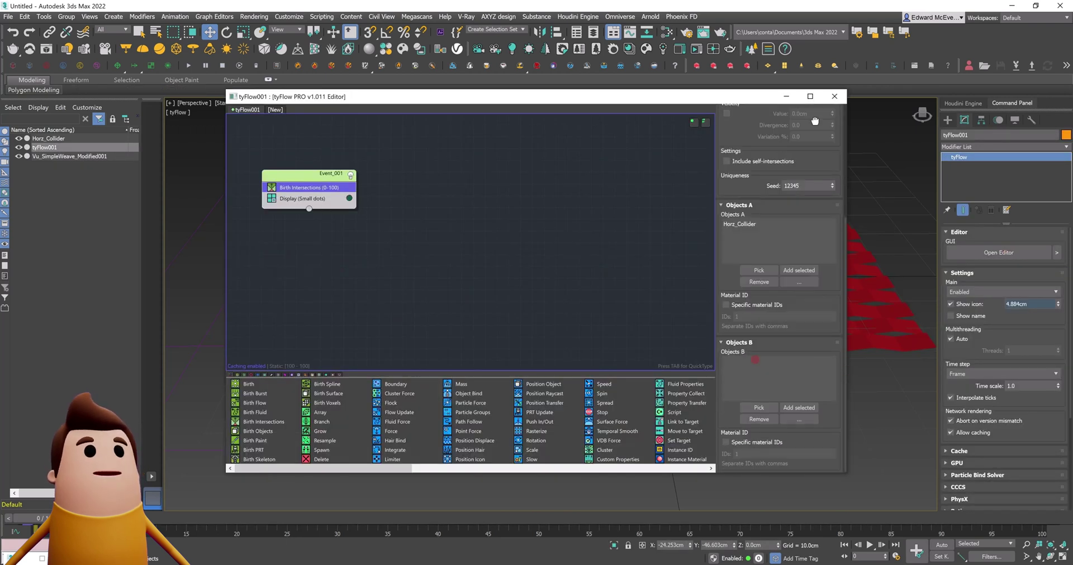
{"action": "left_click", "coordinate": [759, 408]}
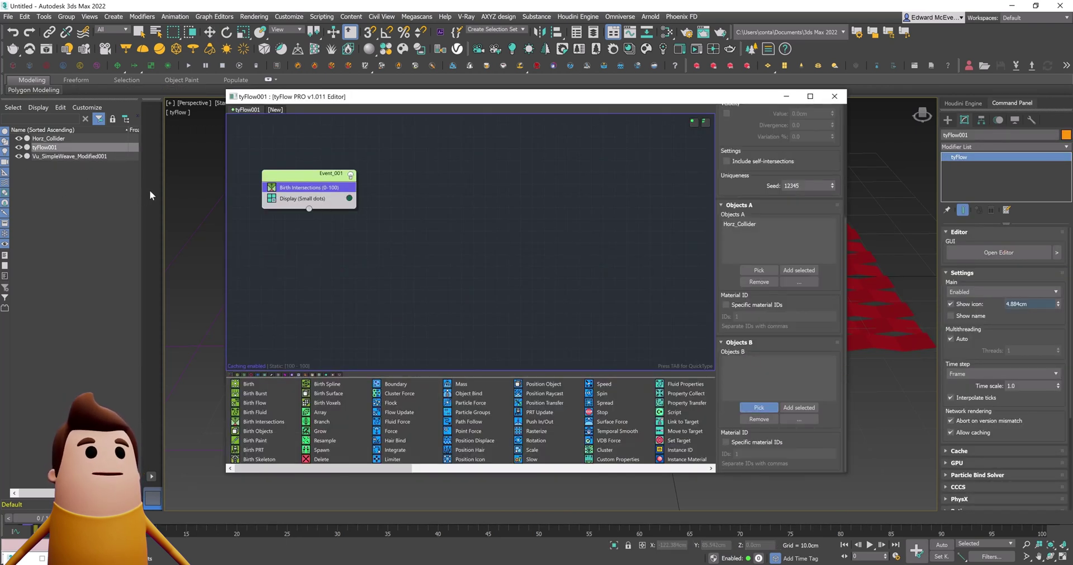
{"action": "key", "text": "h"}
{"action": "left_click", "coordinate": [86, 73]}
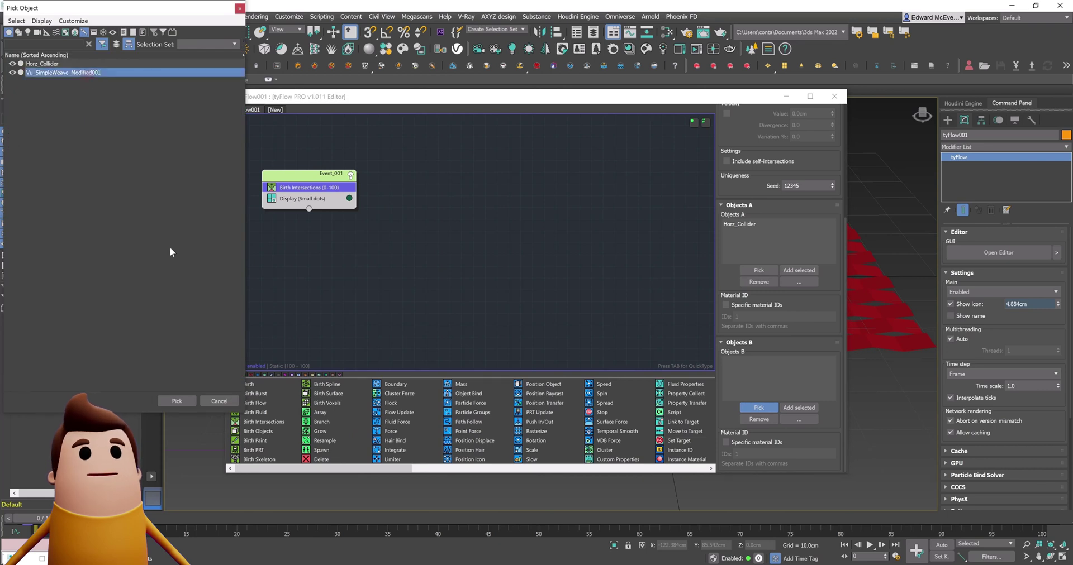
{"action": "left_click", "coordinate": [171, 403]}
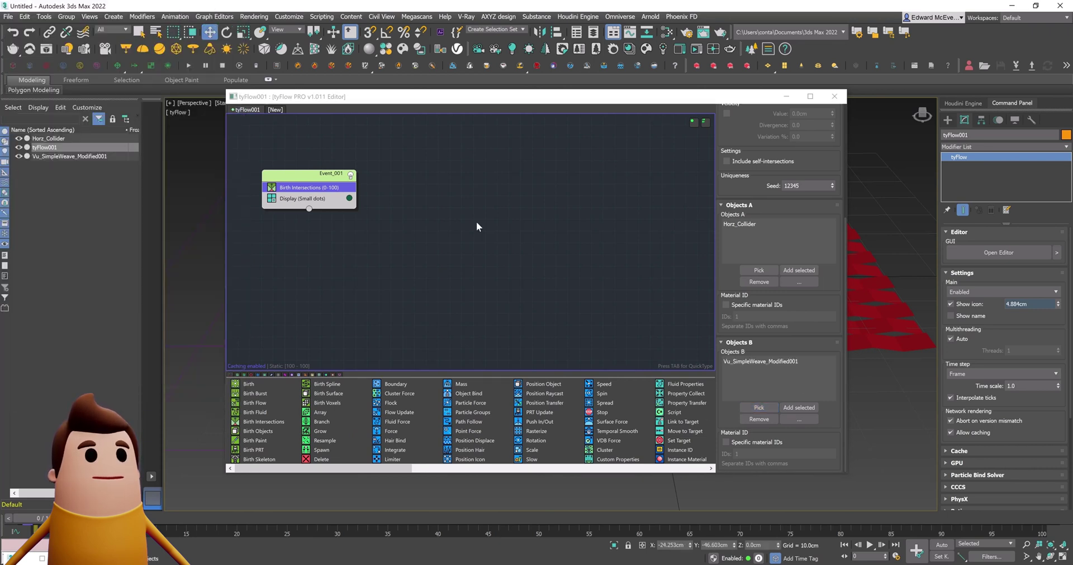
Shrink the tyFlow editor and move it clear of the weave, then set the Display operator's mode to Geometry
{"action": "left_click_drag", "start_coordinate": [532, 99], "coordinate": [337, 67]}
{"action": "left_click_drag", "start_coordinate": [610, 257], "coordinate": [336, 256]}
{"action": "middle_click_drag", "start_coordinate": [425, 402], "coordinate": [560, 462], "text": "alt"}
{"action": "middle_click_drag", "start_coordinate": [545, 371], "coordinate": [714, 366]}
{"action": "left_click", "coordinate": [128, 167]}
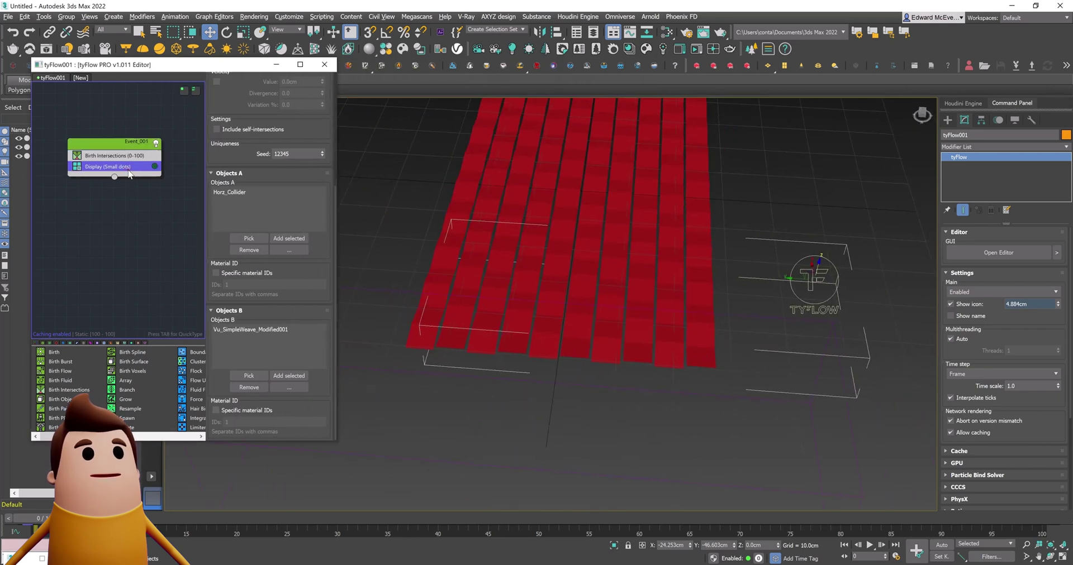
{"action": "left_click", "coordinate": [263, 96]}
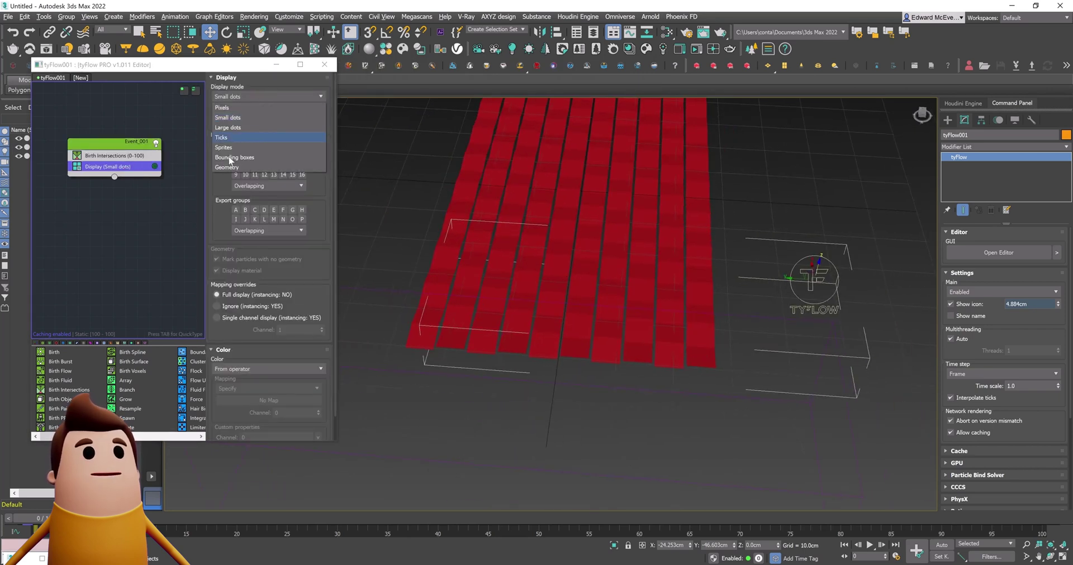
{"action": "left_click", "coordinate": [237, 129]}
Switch the viewport to wireframe and change the Display operator's particle color to white
{"action": "left_click", "coordinate": [588, 436]}
{"action": "key", "text": "F3"}
{"action": "middle_click_drag", "start_coordinate": [574, 411], "coordinate": [475, 330], "text": "alt"}
{"action": "scroll", "coordinate": [447, 252], "scroll_direction": "up", "scroll_amount": 3}
{"action": "left_click", "coordinate": [157, 167]}
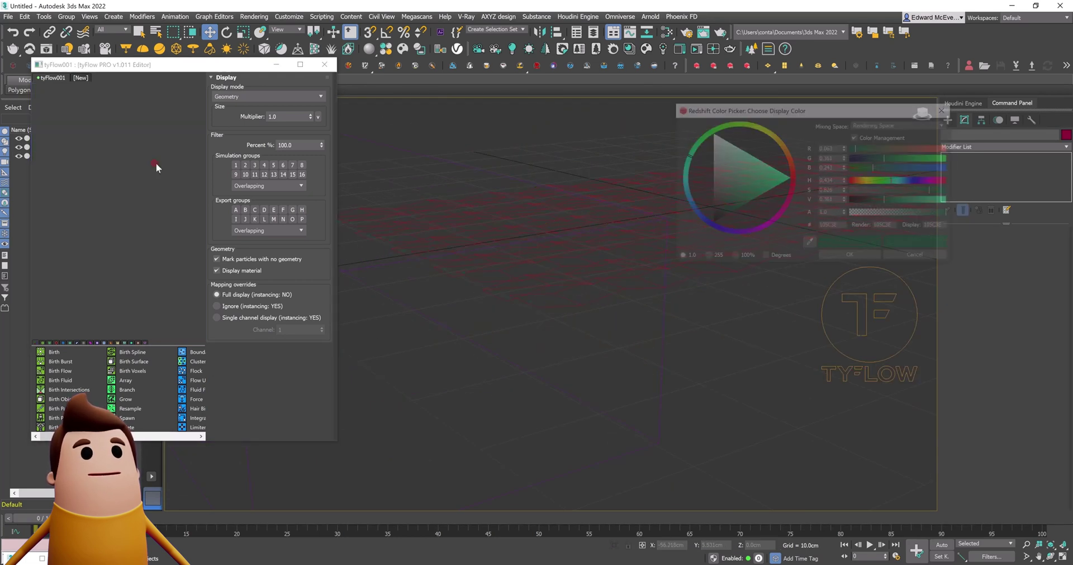
{"action": "left_click", "coordinate": [860, 258]}
{"action": "scroll", "coordinate": [642, 285], "scroll_direction": "up", "scroll_amount": 5}
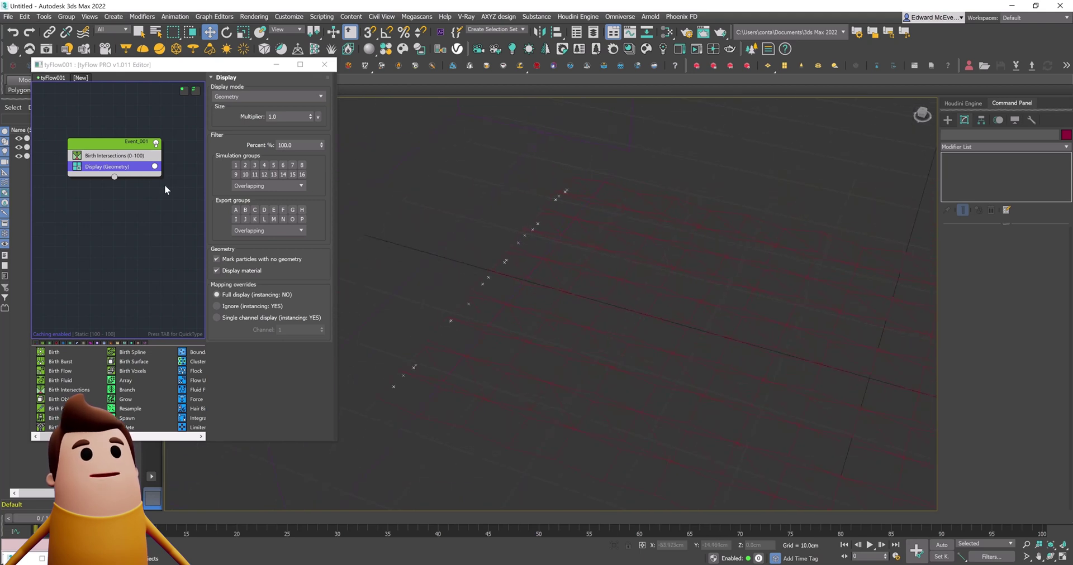
Set the Birth Intersections threshold to 2.0 cm
{"action": "left_click", "coordinate": [124, 156]}
{"action": "type", "text": "2"}
{"action": "key", "text": "Return"}
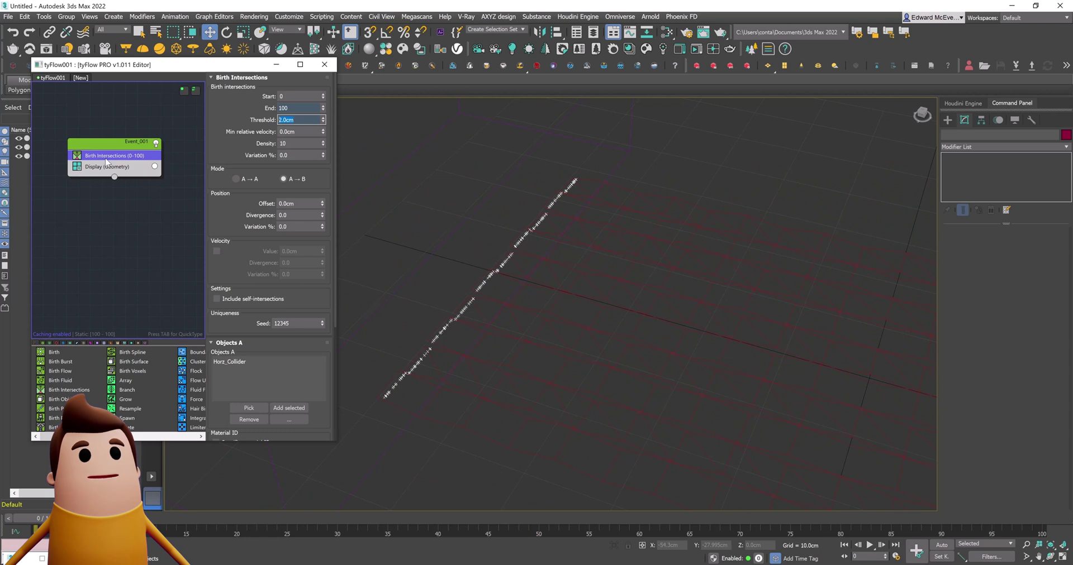
Add a Force operator to Event_001 below Birth Intersections and delete the leftover extra event
{"action": "right_click", "coordinate": [162, 153]}
{"action": "left_click", "coordinate": [170, 166]}
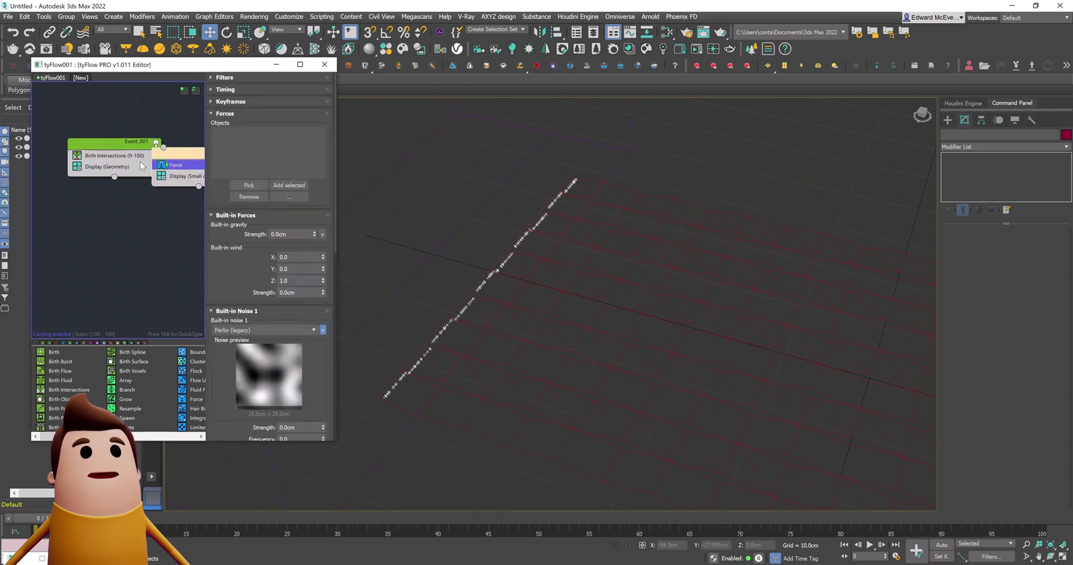
{"action": "left_click_drag", "start_coordinate": [181, 170], "coordinate": [115, 162]}
{"action": "left_click", "coordinate": [180, 154]}
{"action": "key", "text": "Delete"}
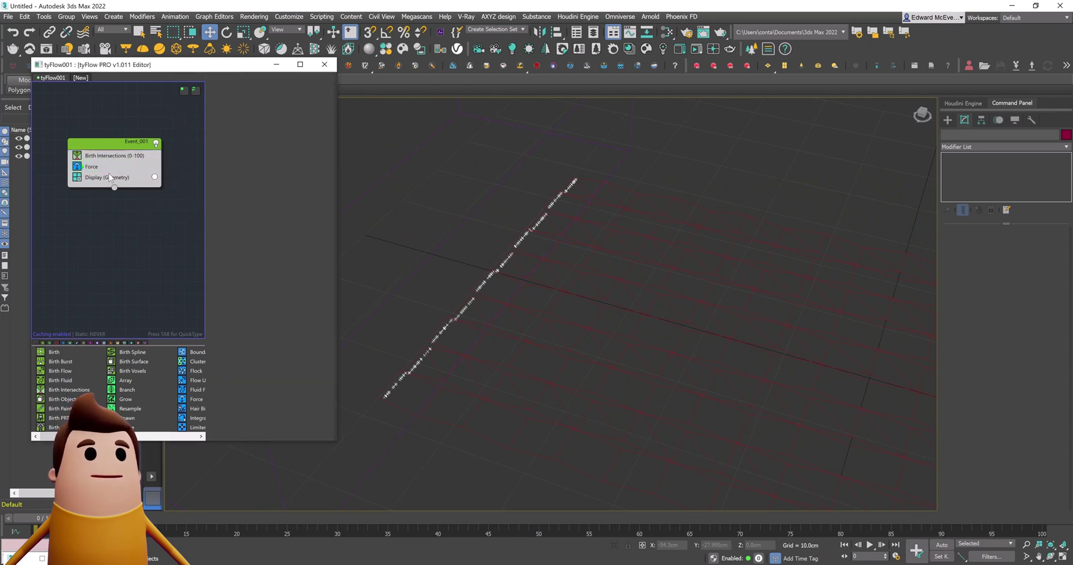
Set the Force operator's built-in wind to X 1.0 and Z 0.0 with a strength of 0.2 cm
{"action": "left_click", "coordinate": [109, 168]}
{"action": "left_click", "coordinate": [789, 351]}
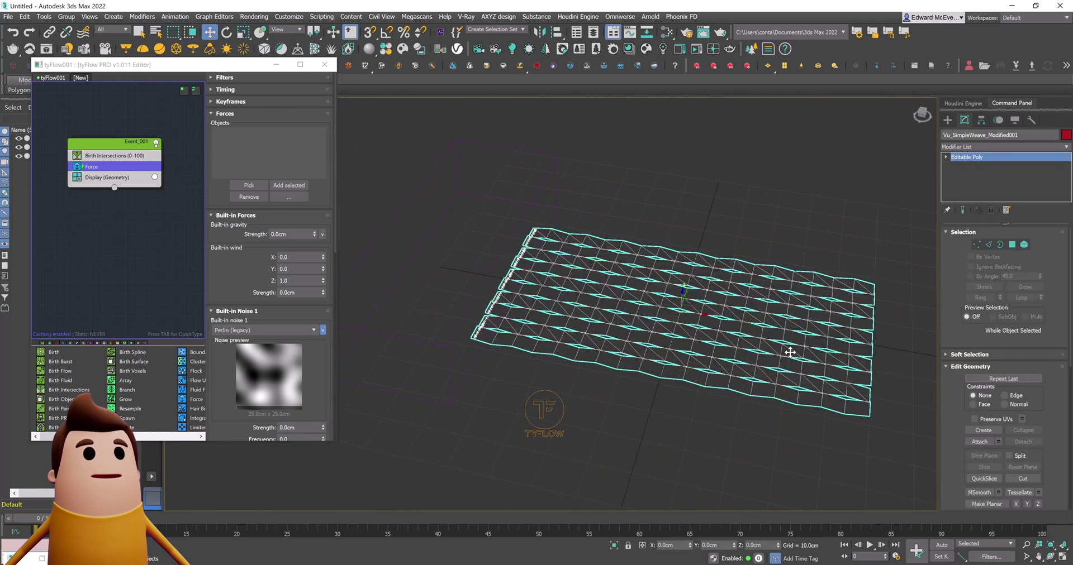
{"action": "left_click", "coordinate": [737, 226]}
{"action": "left_click_drag", "start_coordinate": [297, 257], "coordinate": [268, 249]}
{"action": "type", "text": "1"}
{"action": "key", "text": "Tab"}
{"action": "key", "text": "Tab"}
{"action": "type", "text": "0"}
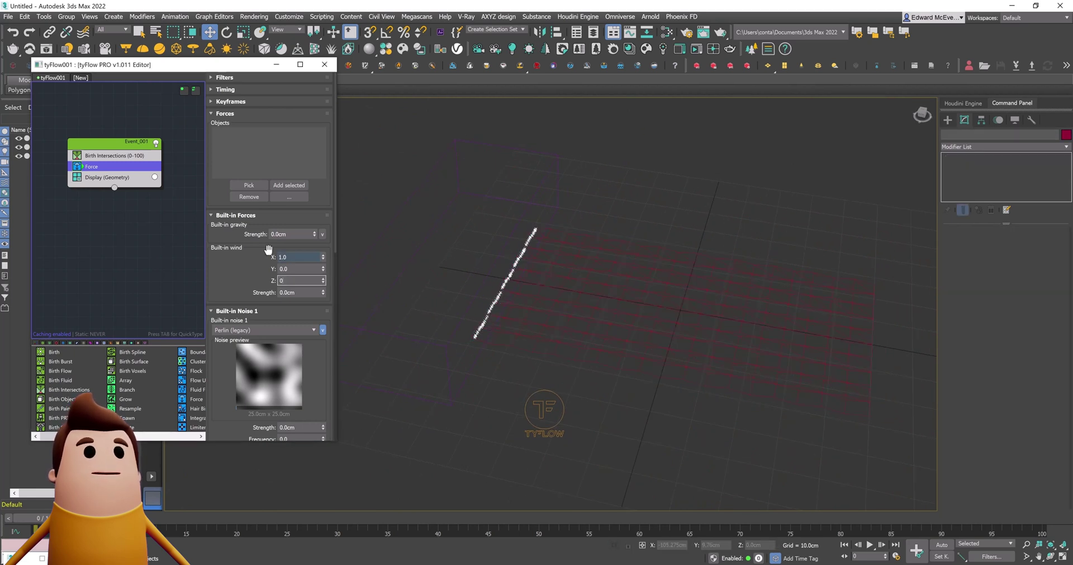
{"action": "type", "text": ".2"}
{"action": "key", "text": "Return"}
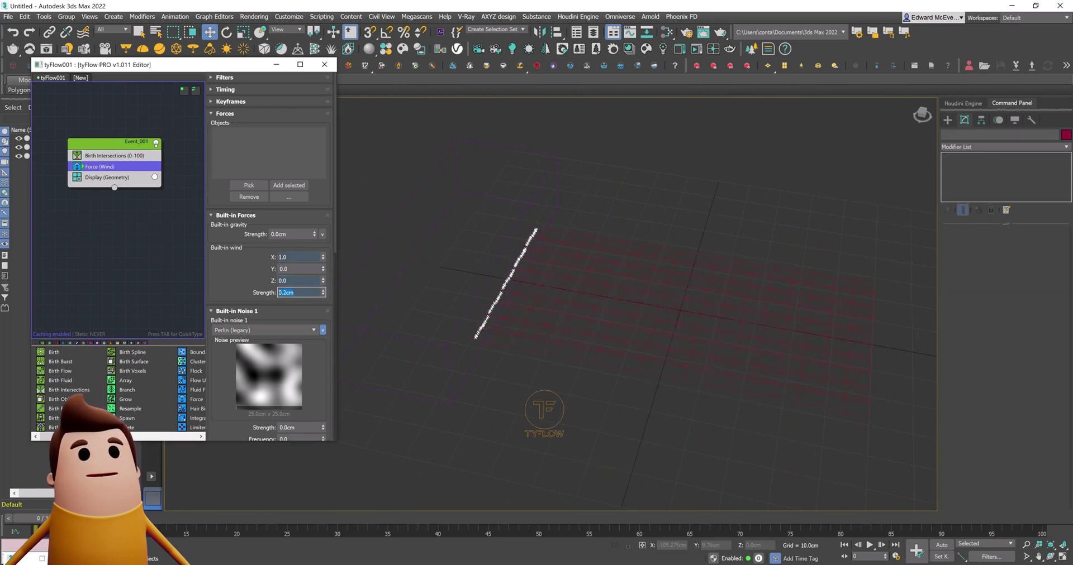
Set the Birth Intersections End frame to 0 and return the timeline to the start
{"action": "left_click_drag", "start_coordinate": [1, 500], "coordinate": [1, 520]}
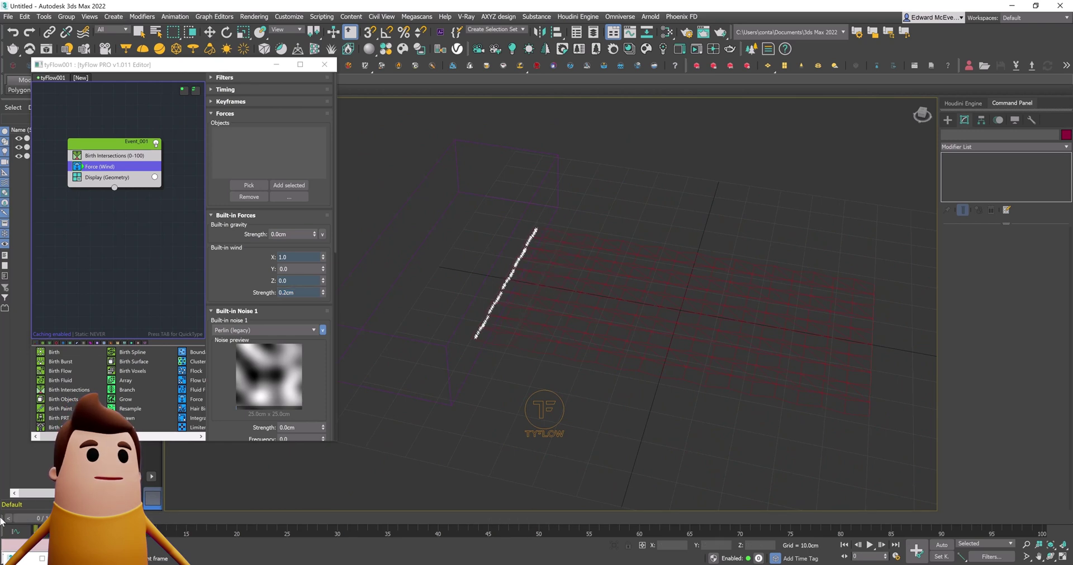
{"action": "left_click", "coordinate": [103, 155]}
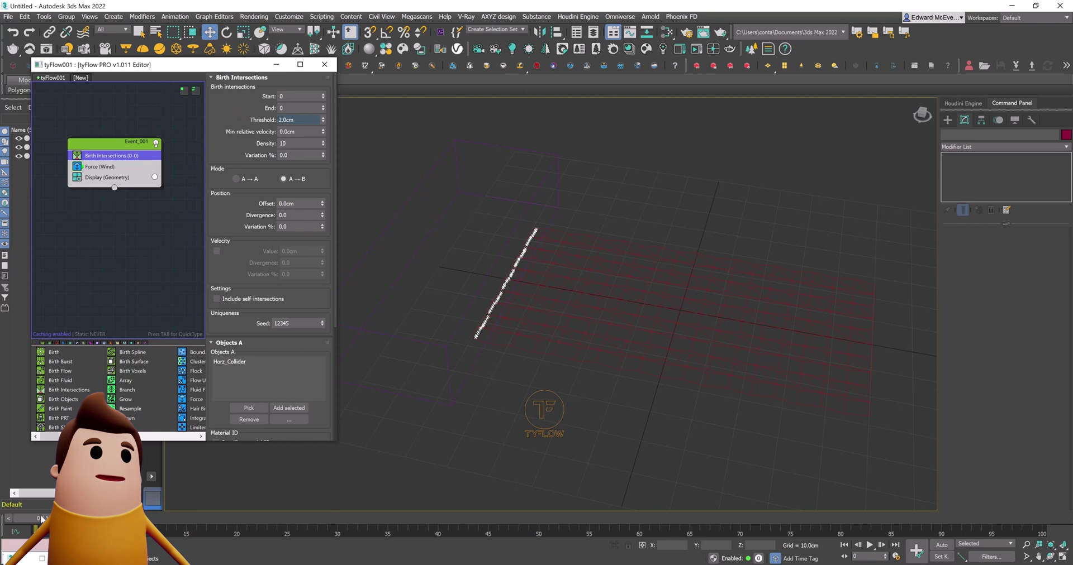
{"action": "mouse_move", "coordinate": [41, 518]}
{"action": "left_mouse_down"}
{"action": "mouse_move", "coordinate": [390, 519]}
{"action": "mouse_move", "coordinate": [28, 518]}
{"action": "left_mouse_up"}
Add an Object Bind operator below Force and pick the weave mesh as its bind object
{"action": "left_click", "coordinate": [100, 166]}
{"action": "key", "text": "Tab"}
{"action": "type", "text": "obj"}
{"action": "key", "text": "Return"}
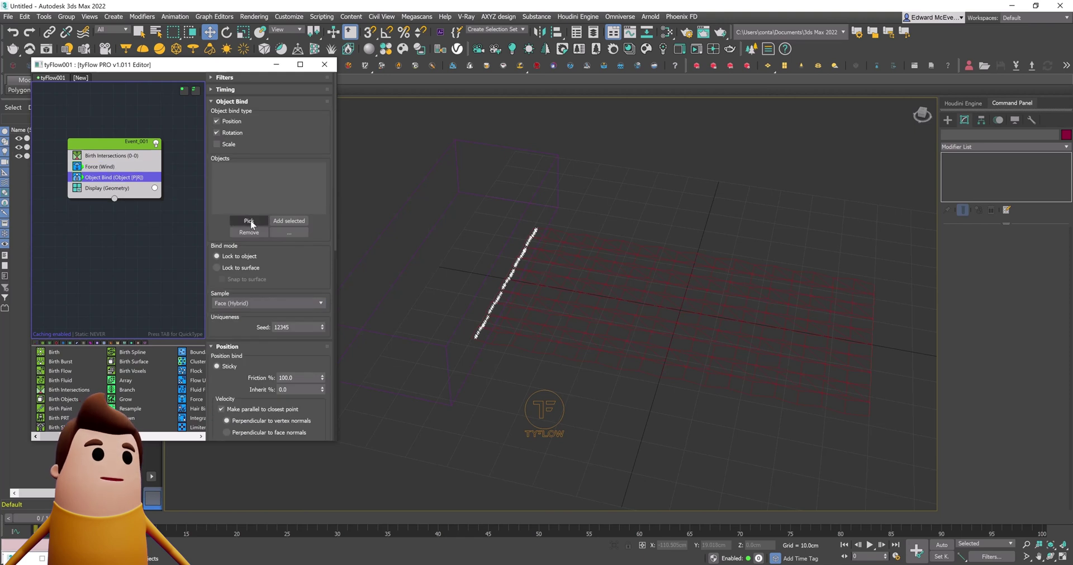
{"action": "left_click", "coordinate": [250, 221]}
{"action": "left_click", "coordinate": [644, 330]}
{"action": "left_click", "coordinate": [287, 274]}
Set Object Bind to Lock to surface with Snap to surface, and set its sticky friction to 5%
{"action": "scroll", "coordinate": [486, 281], "scroll_direction": "up", "scroll_amount": 6}
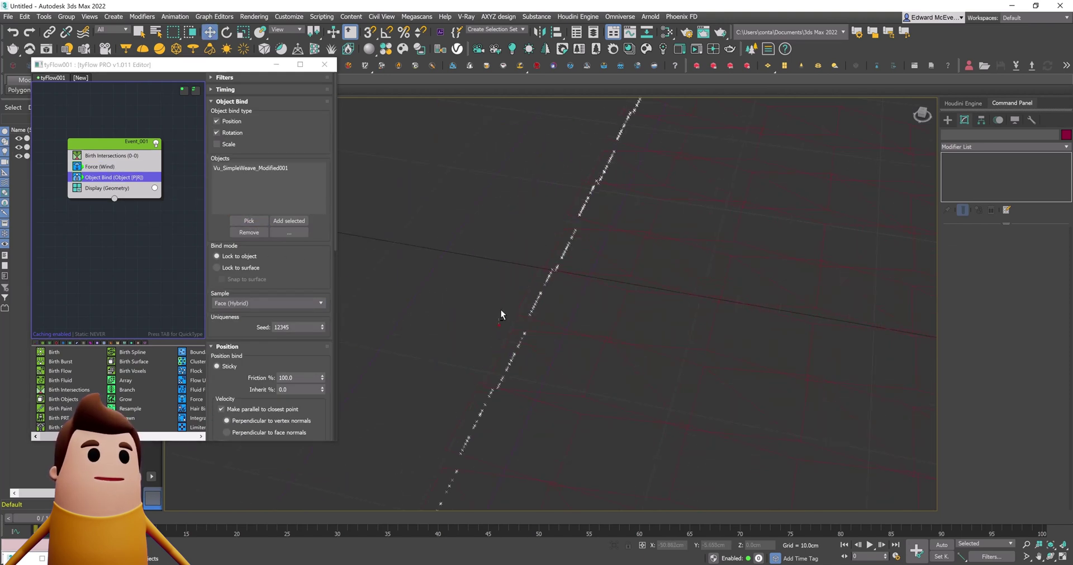
{"action": "middle_click_drag", "start_coordinate": [488, 318], "coordinate": [575, 268], "text": "alt"}
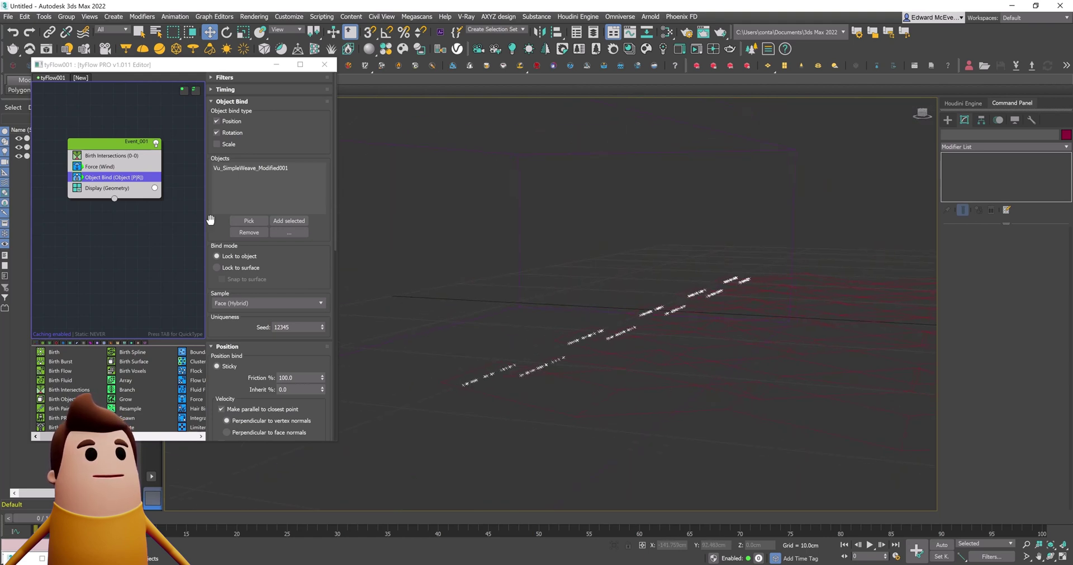
{"action": "left_click", "coordinate": [241, 267]}
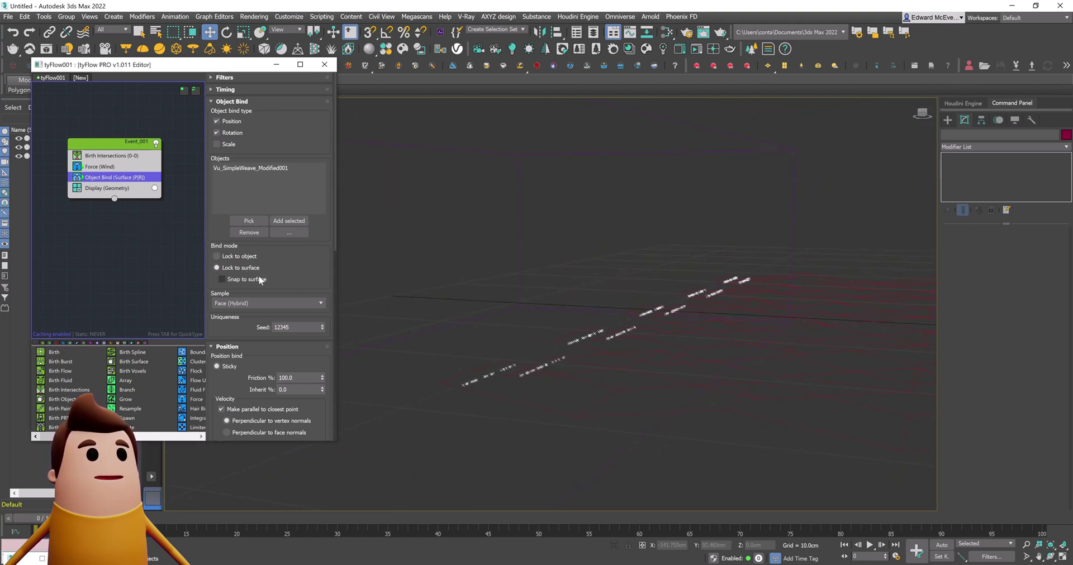
{"action": "scroll", "coordinate": [296, 271], "scroll_direction": "down", "scroll_amount": 5}
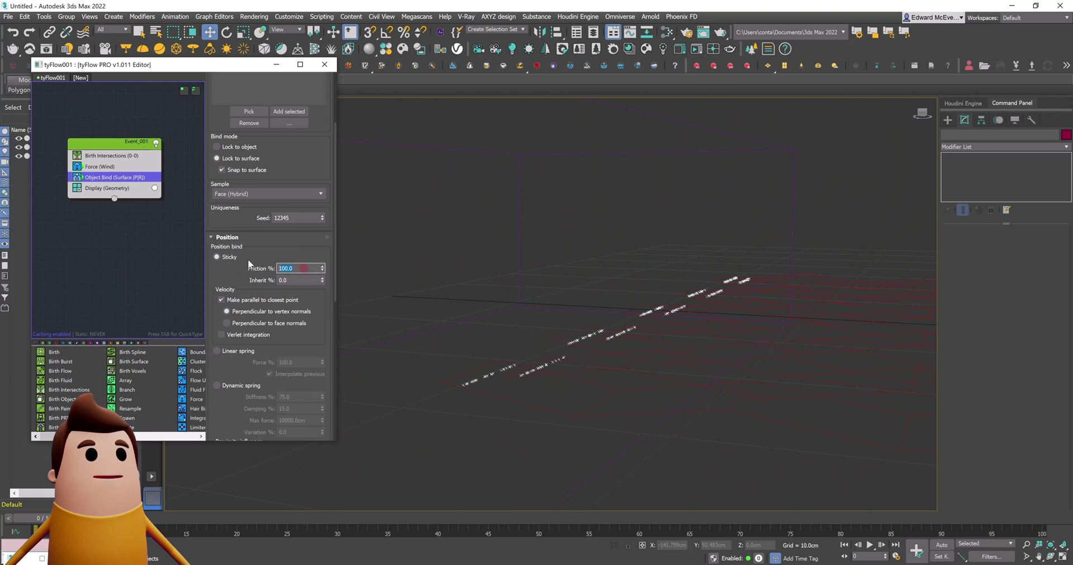
{"action": "type", "text": "5"}
{"action": "key", "text": "Return"}
{"action": "mouse_move", "coordinate": [37, 521]}
{"action": "left_mouse_down"}
{"action": "mouse_move", "coordinate": [148, 519]}
{"action": "mouse_move", "coordinate": [37, 520]}
{"action": "left_mouse_up"}
Add a Spline Paths operator in Trajectories mode below Object Bind and create a new tySplines object for it
{"action": "key", "text": "w"}
{"action": "key", "text": "Tab"}
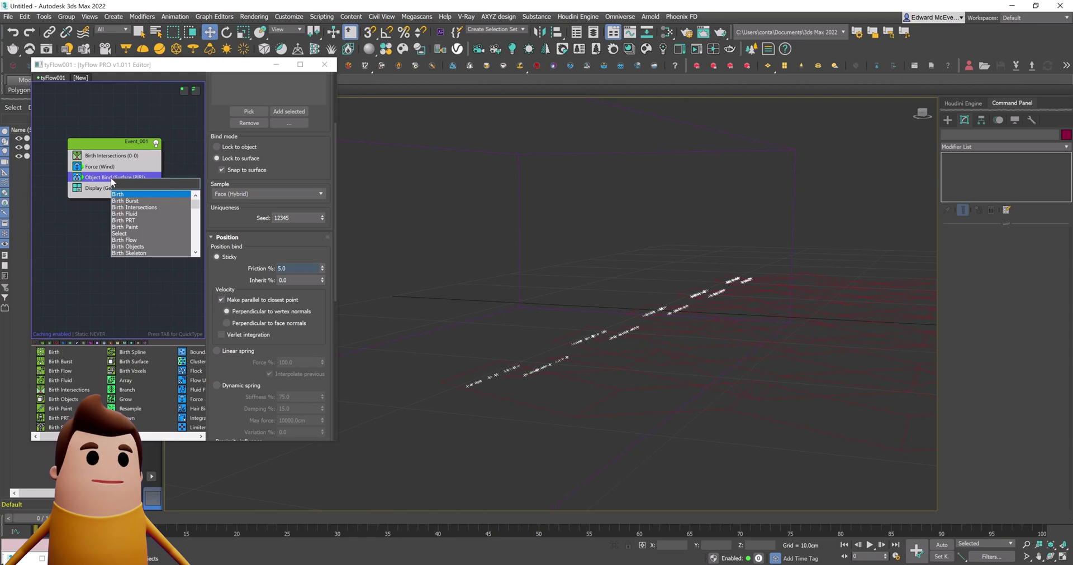
{"action": "type", "text": "spli"}
{"action": "key", "text": "Return"}
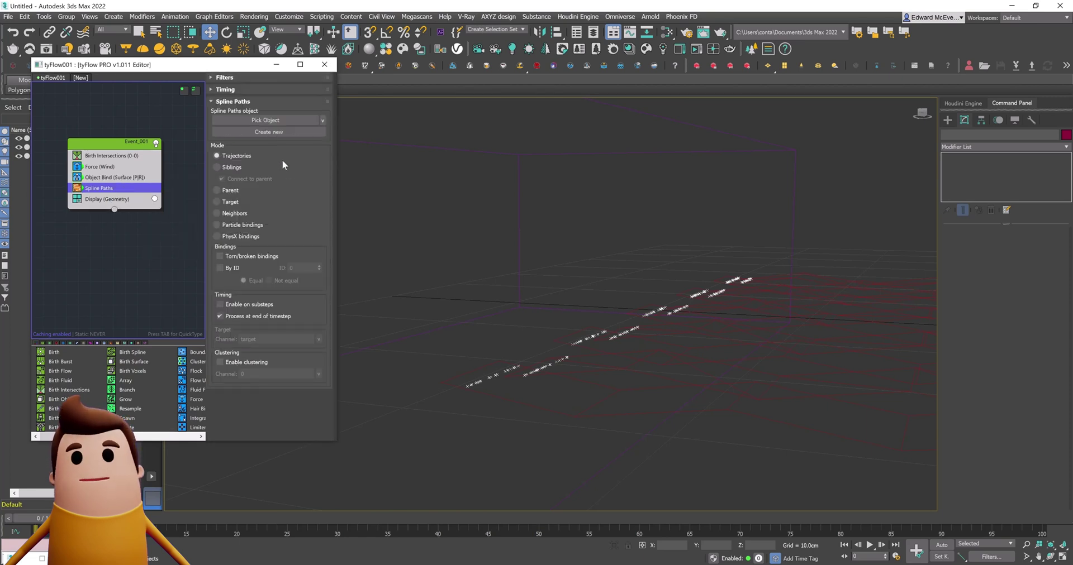
{"action": "left_click", "coordinate": [272, 132]}
Run the simulation to frame 100 and view the particle trajectories up close
{"action": "key", "text": "/"}
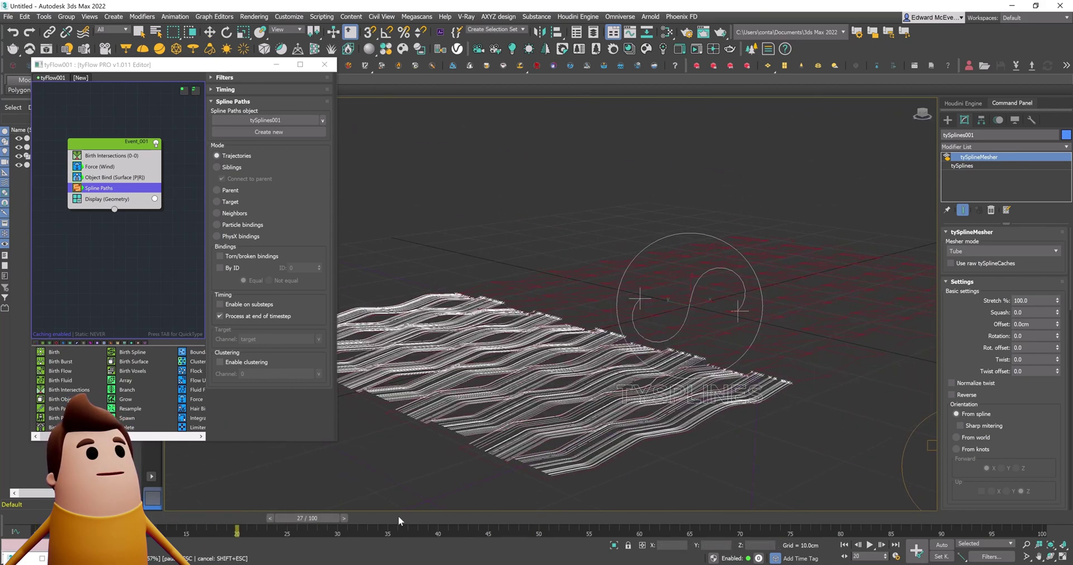
{"action": "scroll", "coordinate": [694, 299], "scroll_direction": "up", "scroll_amount": 3}
{"action": "middle_click_drag", "start_coordinate": [670, 400], "coordinate": [600, 329]}
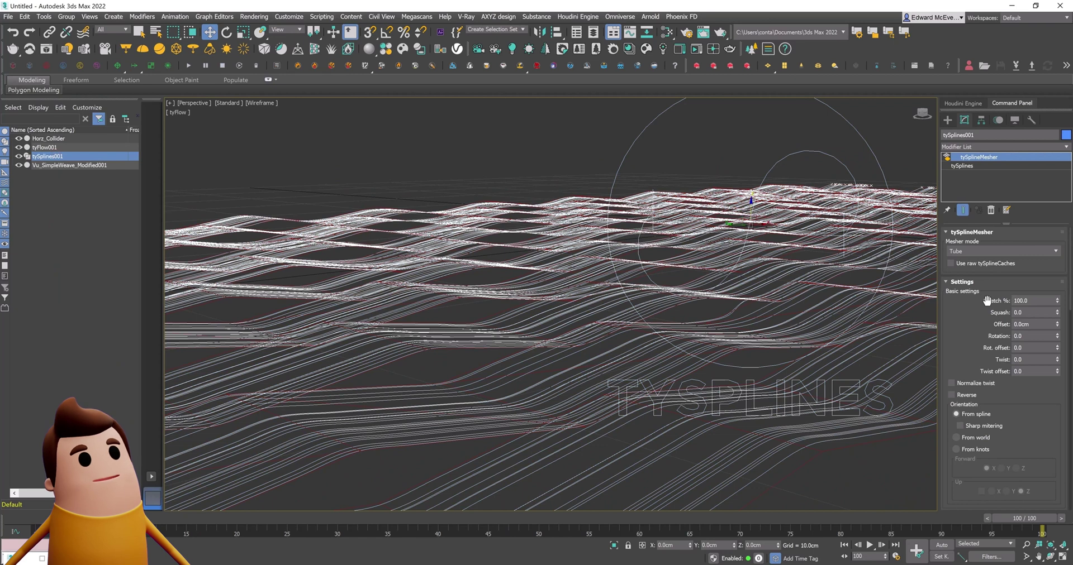
Set the tySplineMesher radius to 0.05 cm and enable the base tySplines object's rendering in the viewport
{"action": "scroll", "coordinate": [994, 279], "scroll_direction": "down", "scroll_amount": 5}
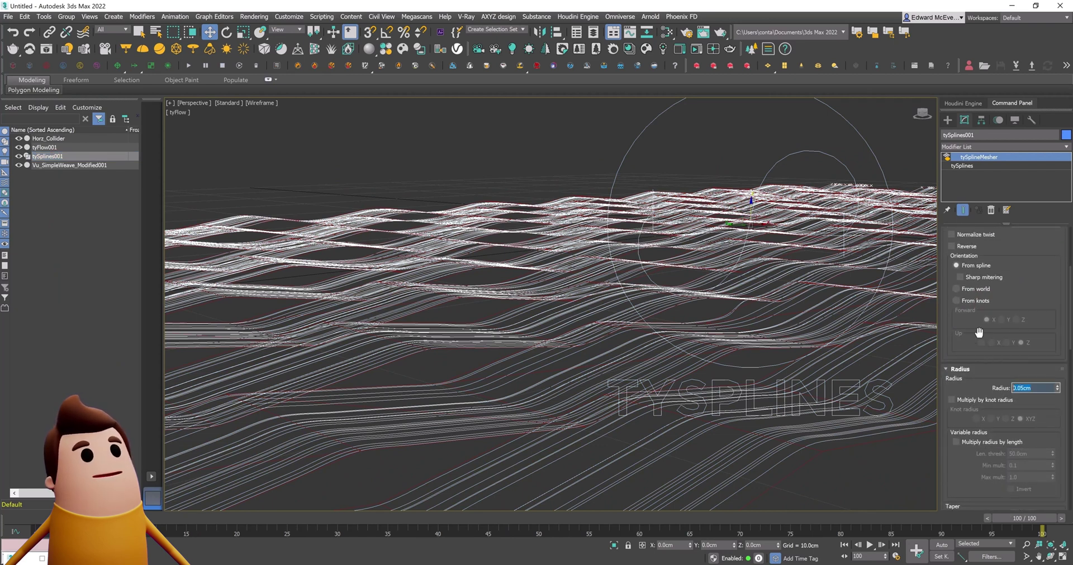
{"action": "left_click", "coordinate": [976, 166]}
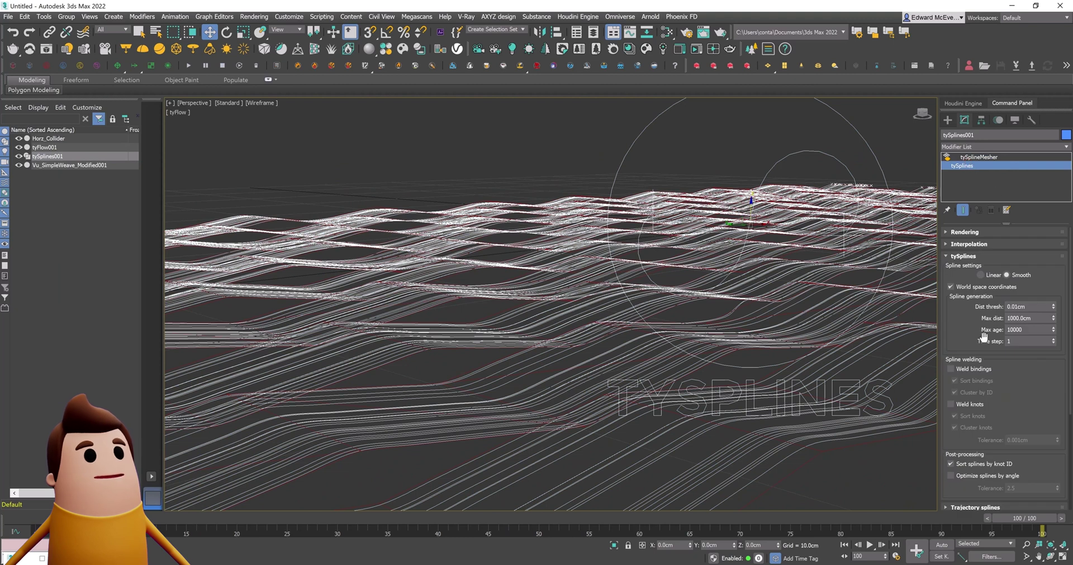
{"action": "left_click_drag", "start_coordinate": [974, 322], "coordinate": [973, 318]}
{"action": "left_click", "coordinate": [1001, 251]}
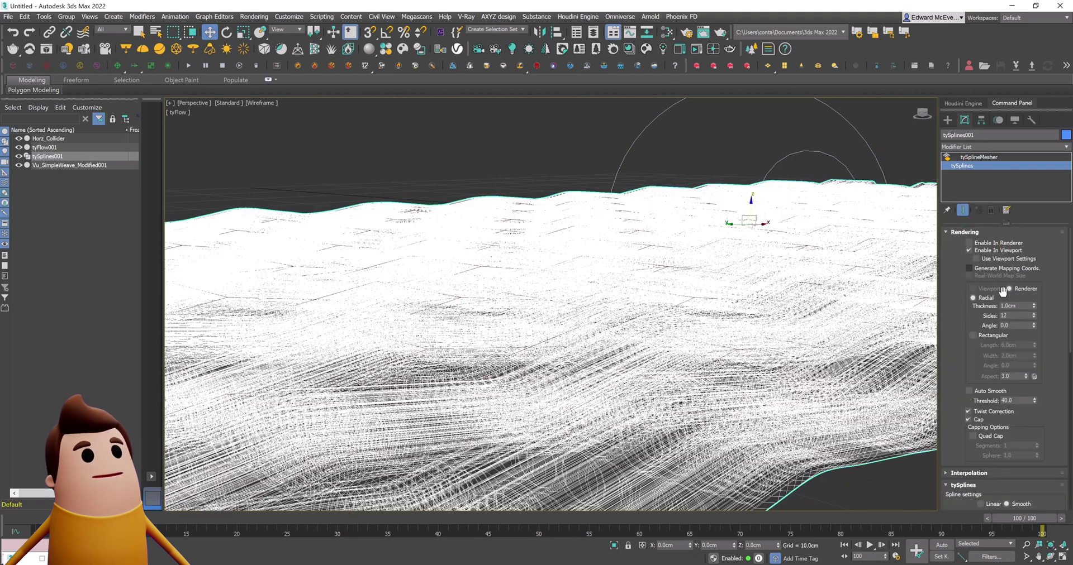
Switch the viewport to default shading and set the tySplines radial thickness to 0.05 cm
{"action": "key", "text": "F3"}
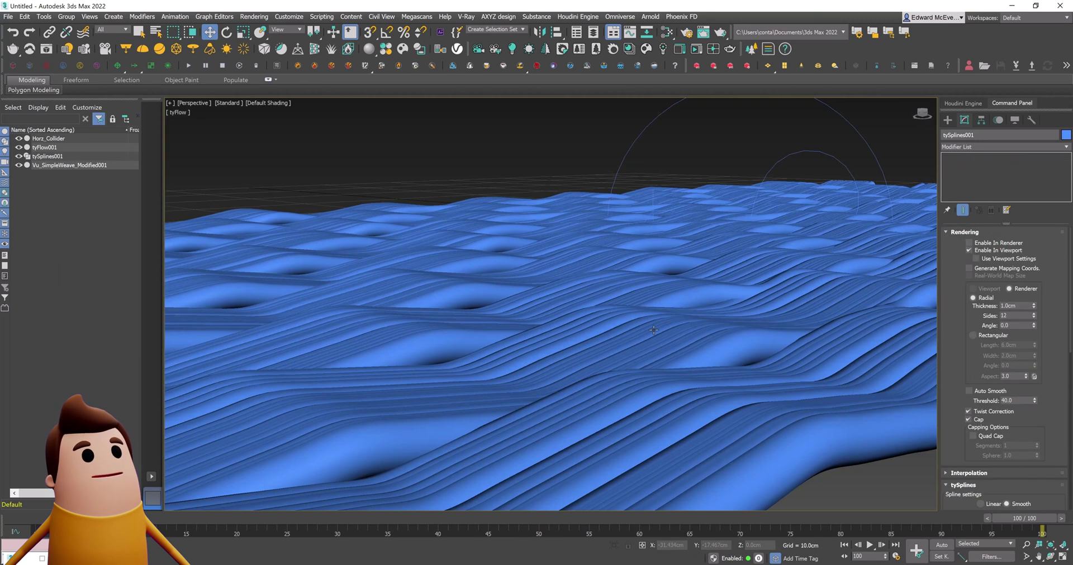
{"action": "double_click", "coordinate": [1014, 306]}
{"action": "type", "text": "0.05"}
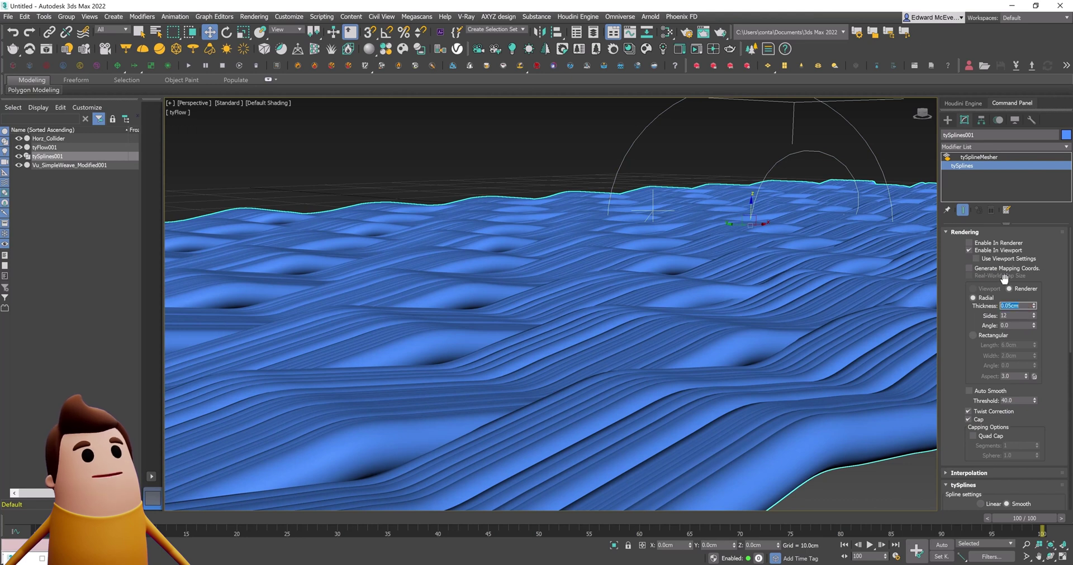
Hide the horizontal collider, tyFlow and weave mesh, and scrub the timeline from frame 0 to 100 to review the splines alone
{"action": "key", "text": "Return"}
{"action": "left_click", "coordinate": [331, 133]}
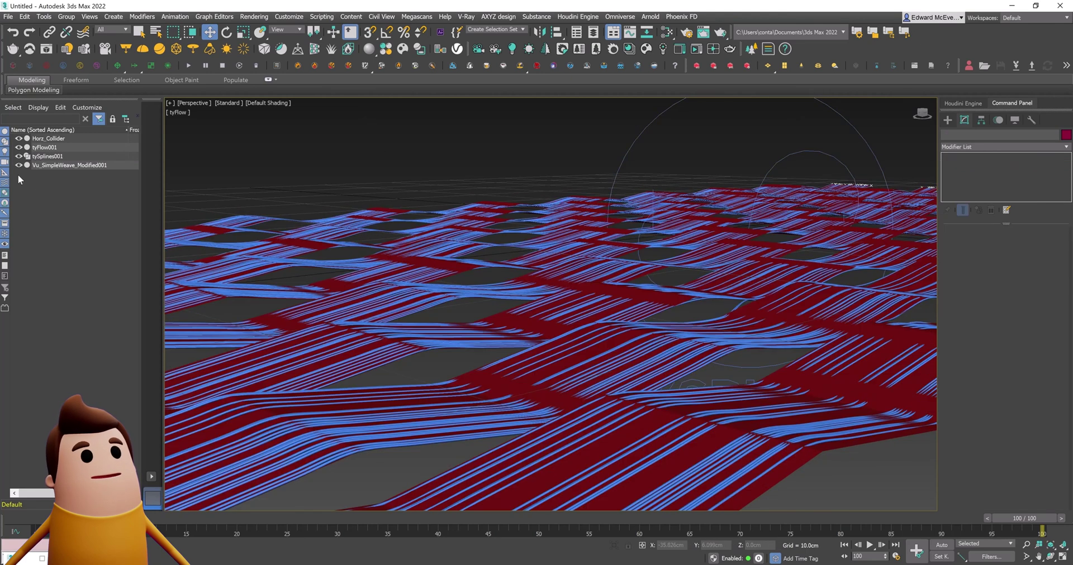
{"action": "left_click", "coordinate": [19, 139]}
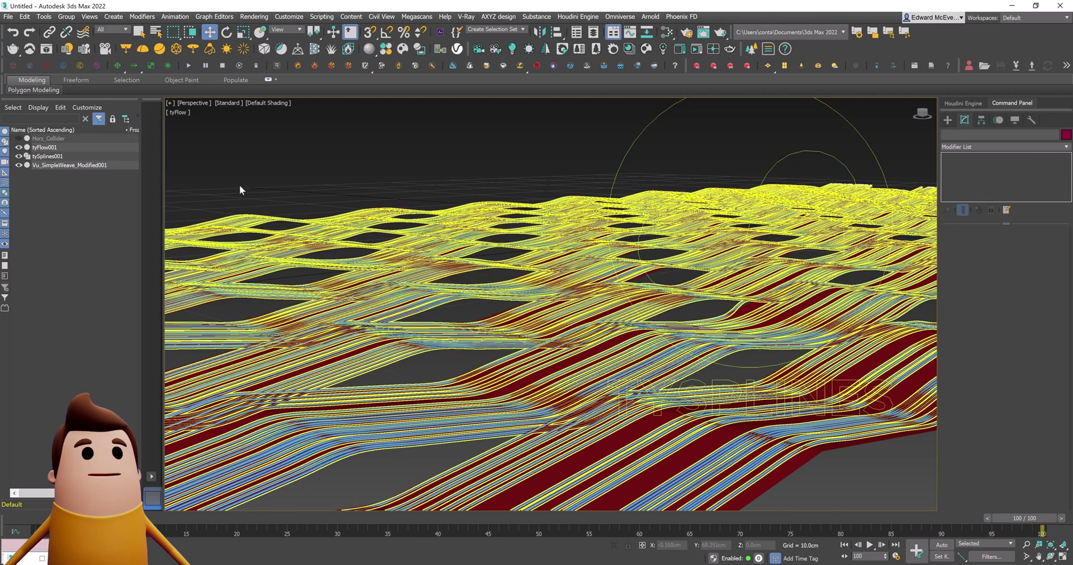
{"action": "left_click", "coordinate": [56, 147]}
{"action": "left_click", "coordinate": [18, 147]}
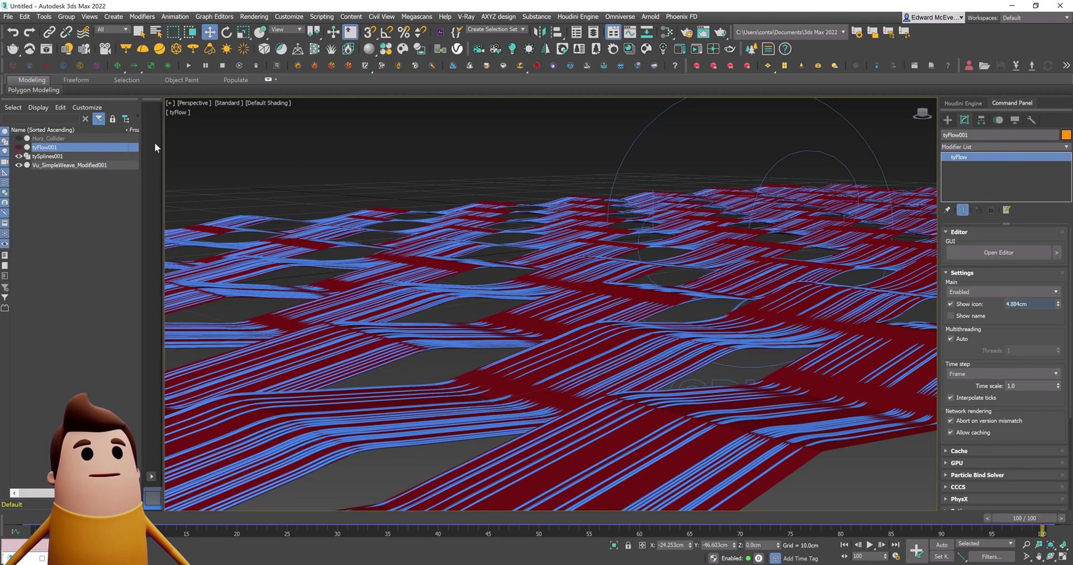
{"action": "left_click", "coordinate": [18, 165]}
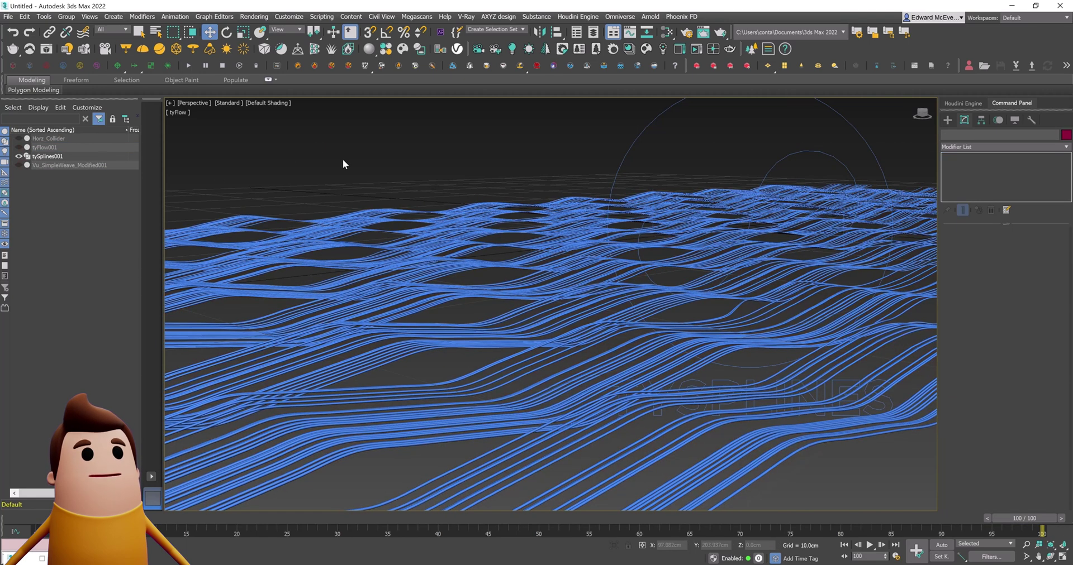
{"action": "key", "text": "Home"}
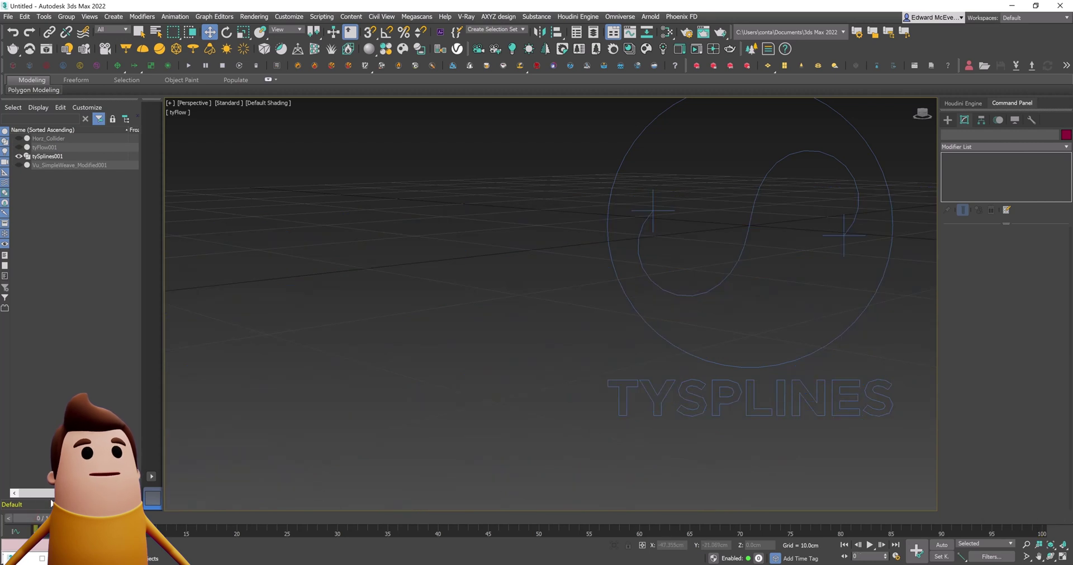
{"action": "left_click_drag", "start_coordinate": [34, 517], "coordinate": [1028, 518]}
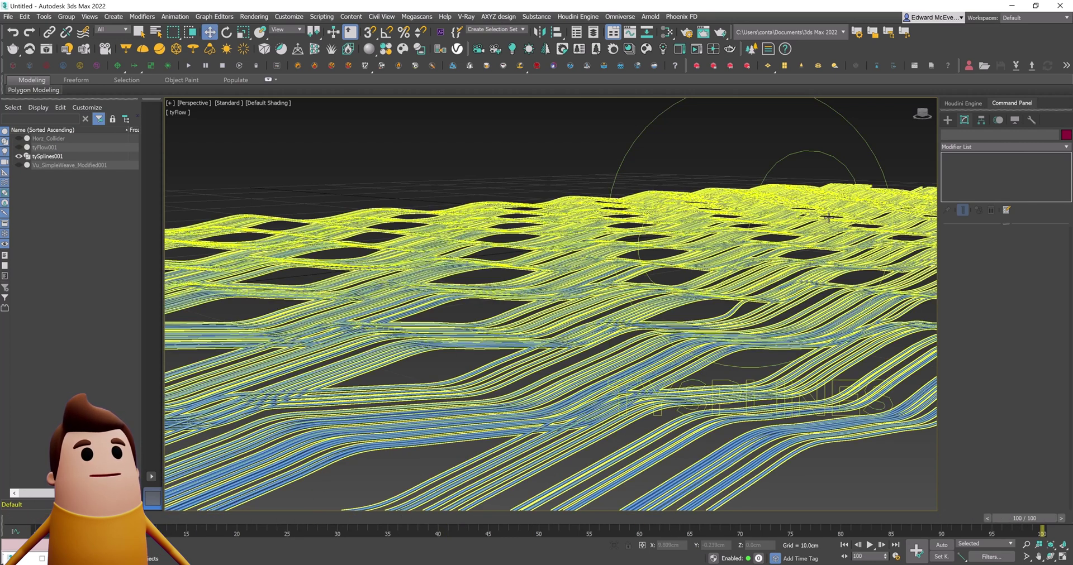
Create a VRayLight in the scene and change its type to Dome
{"action": "left_click", "coordinate": [947, 121]}
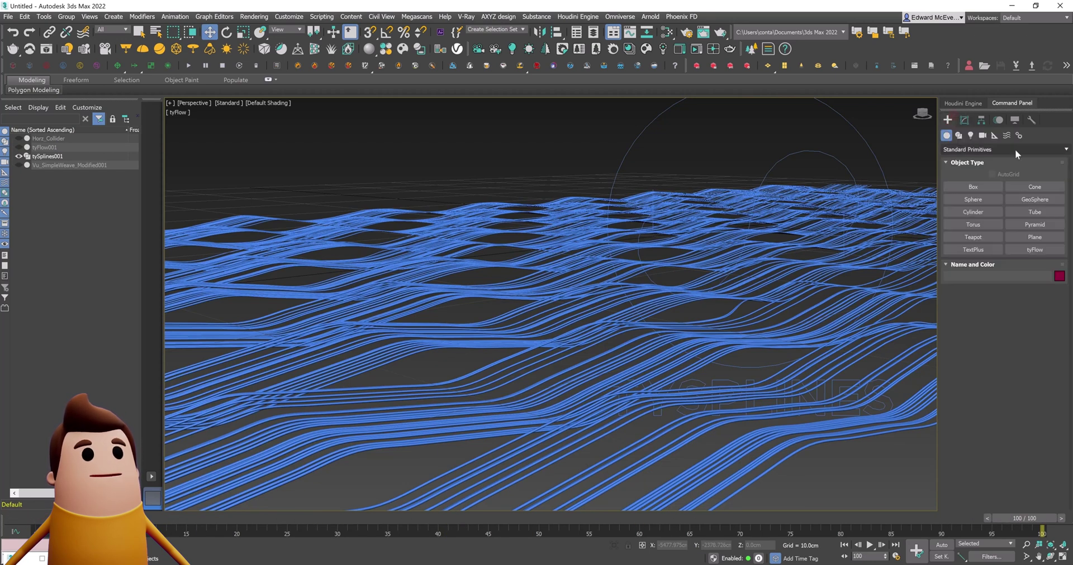
{"action": "left_click", "coordinate": [969, 136]}
{"action": "left_click", "coordinate": [986, 149]}
{"action": "left_click", "coordinate": [977, 191]}
{"action": "left_click", "coordinate": [985, 186]}
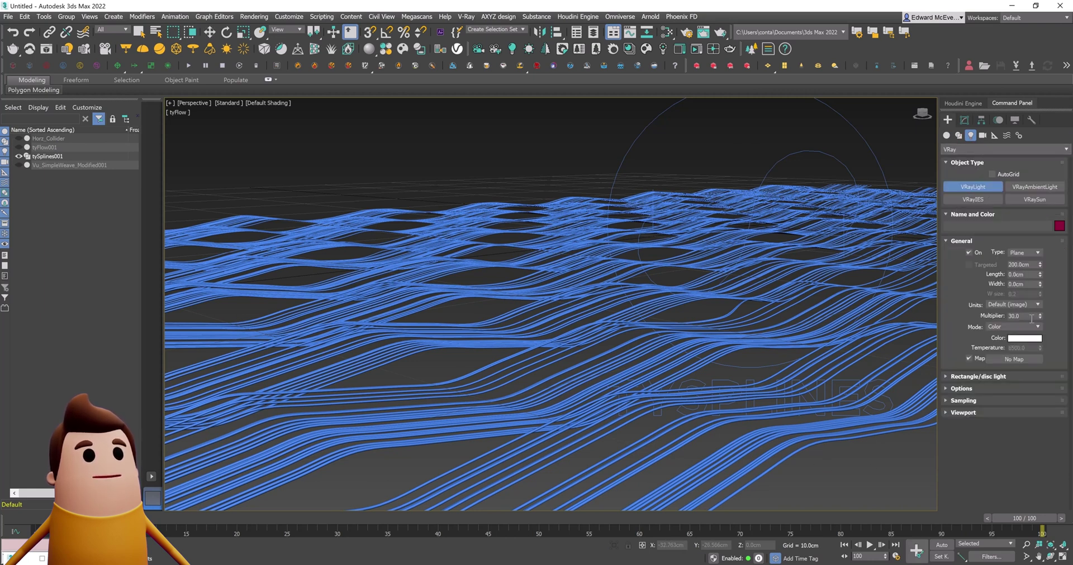
{"action": "left_click_drag", "start_coordinate": [646, 222], "coordinate": [724, 253]}
{"action": "left_click", "coordinate": [964, 121]}
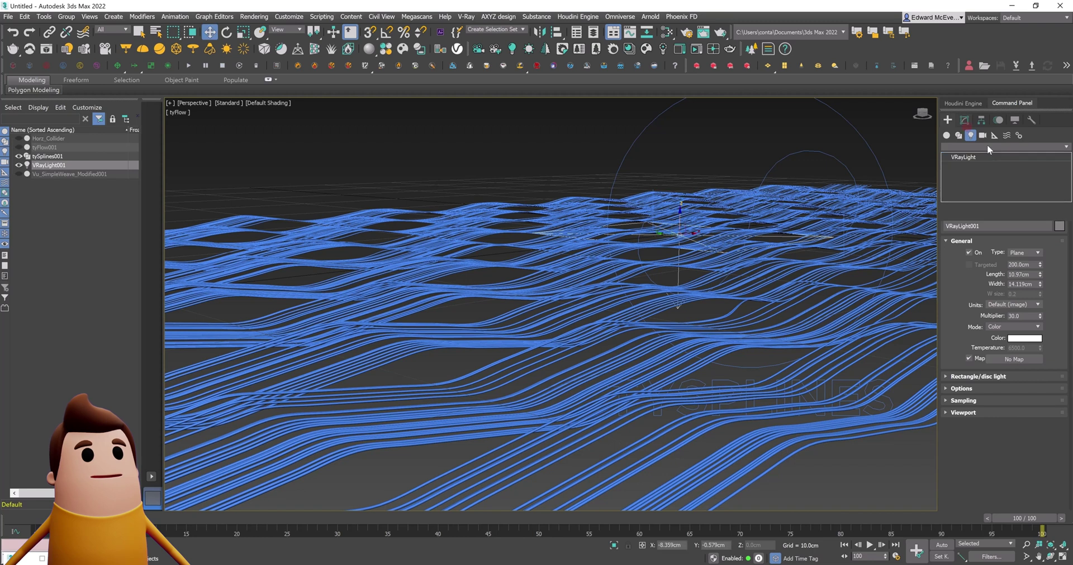
{"action": "left_click", "coordinate": [1015, 265]}
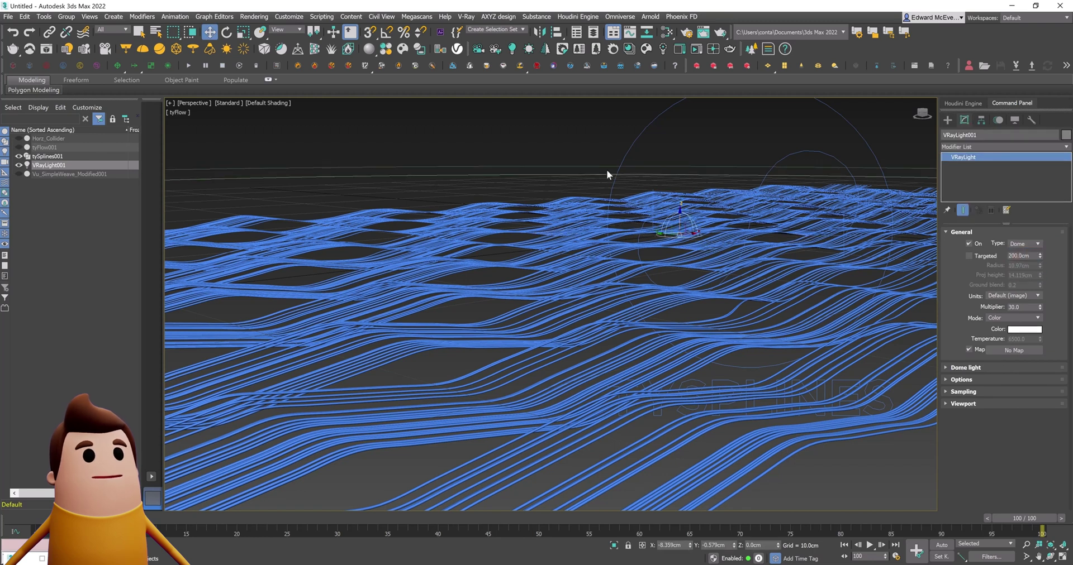
{"action": "left_click_drag", "start_coordinate": [581, 147], "coordinate": [815, 223]}
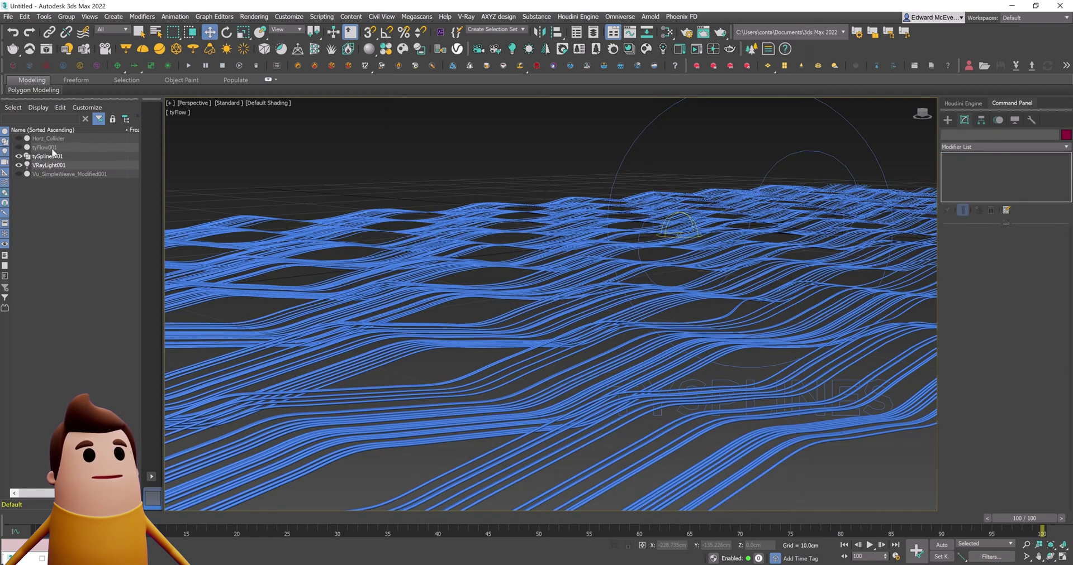
Add a render-only triangle Mesh operator below Spline Paths in tyFlow001's event, leaving no separate mesh event
{"action": "left_click", "coordinate": [53, 148]}
{"action": "left_click", "coordinate": [1013, 252]}
{"action": "key", "text": "Tab"}
{"action": "type", "text": "mesh"}
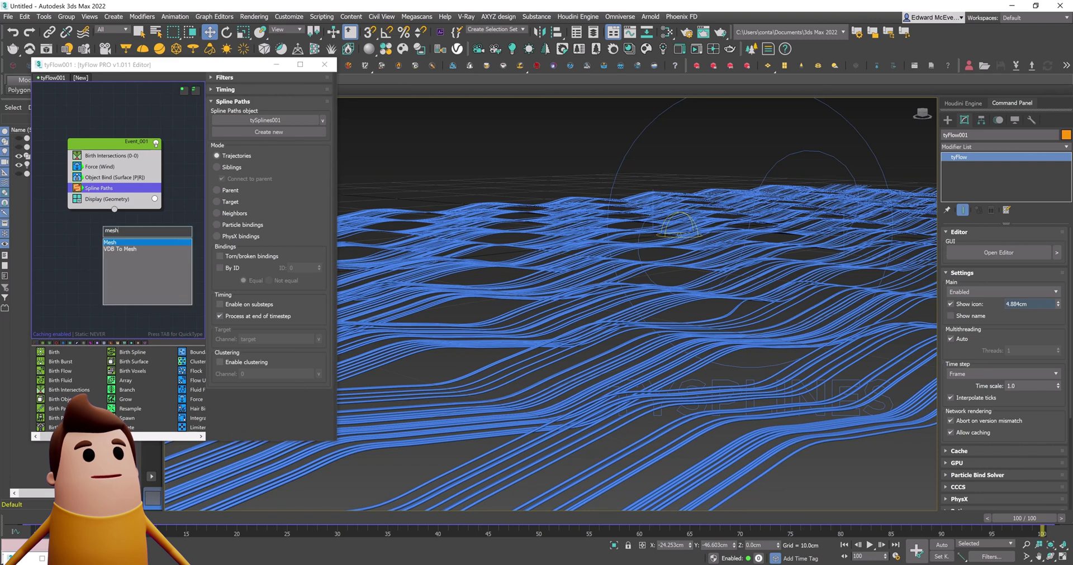
{"action": "key", "text": "Return"}
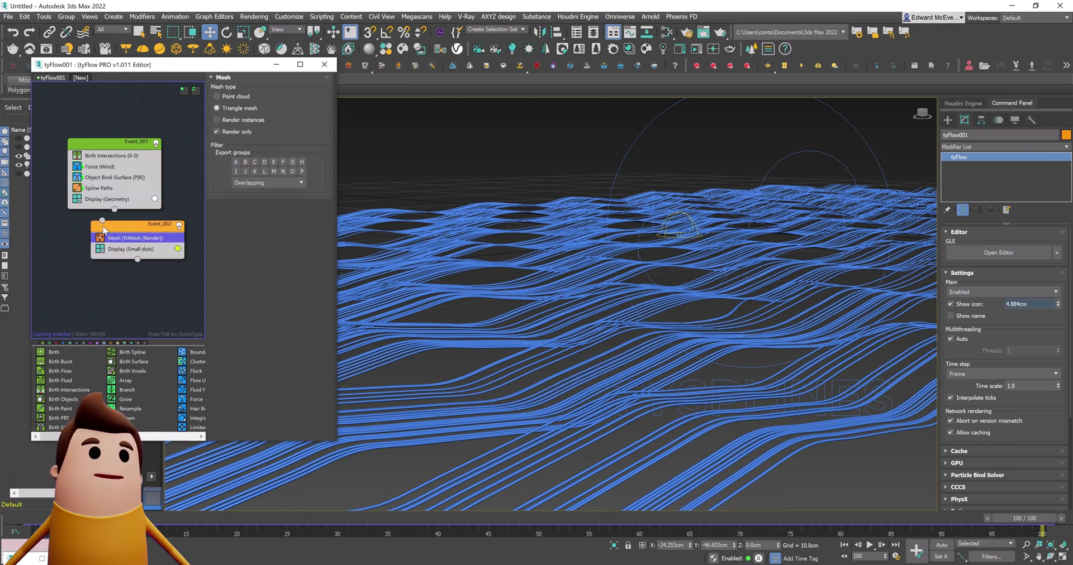
{"action": "left_click", "coordinate": [140, 224]}
{"action": "key", "text": "Delete"}
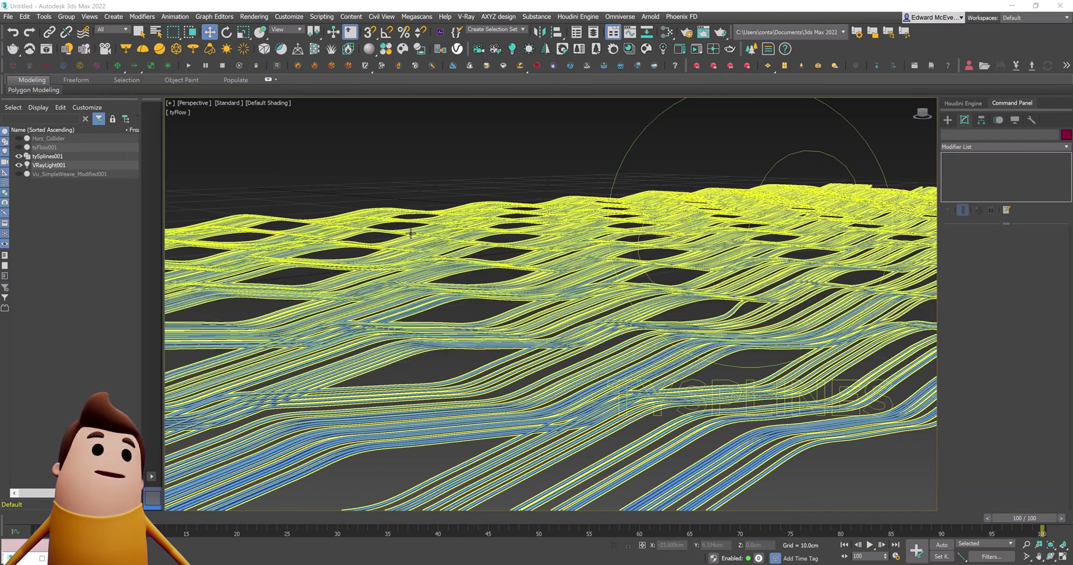
Render the threads with V-Ray and set the dome light's multiplier to 0.5
{"action": "left_click", "coordinate": [421, 181]}
{"action": "key", "text": "shift+q"}
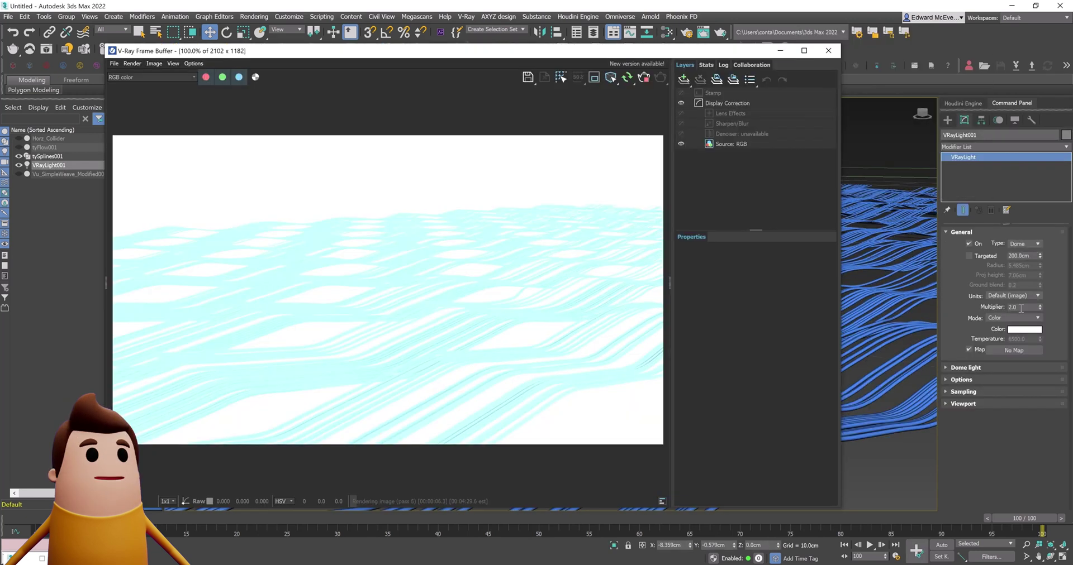
{"action": "left_click_drag", "start_coordinate": [1030, 306], "coordinate": [974, 310]}
{"action": "type", "text": ".5"}
{"action": "key", "text": "Return"}
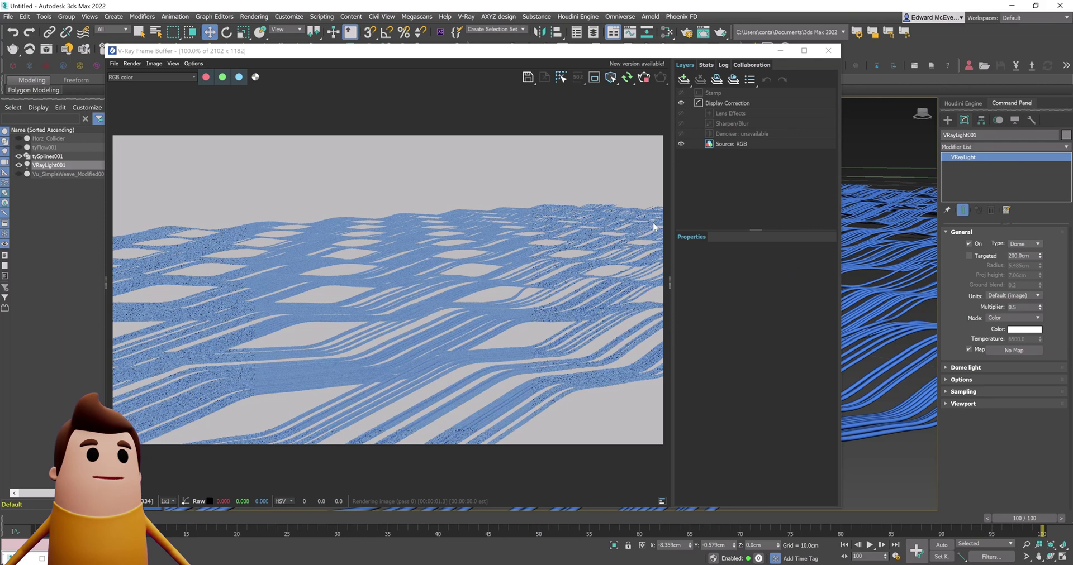
{"action": "left_click", "coordinate": [828, 50]}
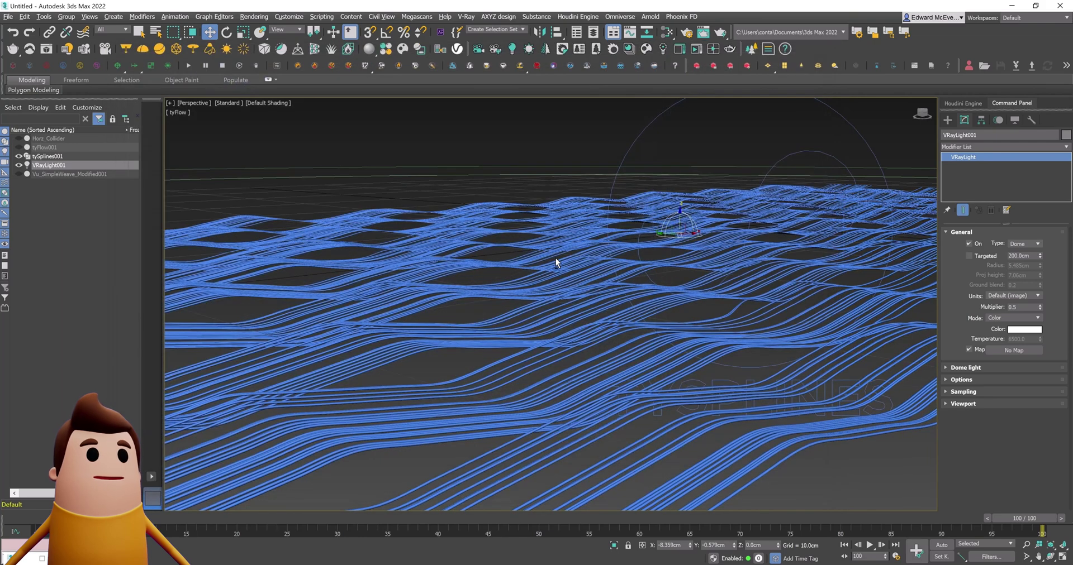
Set the Birth Intersections threshold to 0.5 cm in tyFlow001 and rerun the simulation to frame 100
{"action": "left_click", "coordinate": [563, 261]}
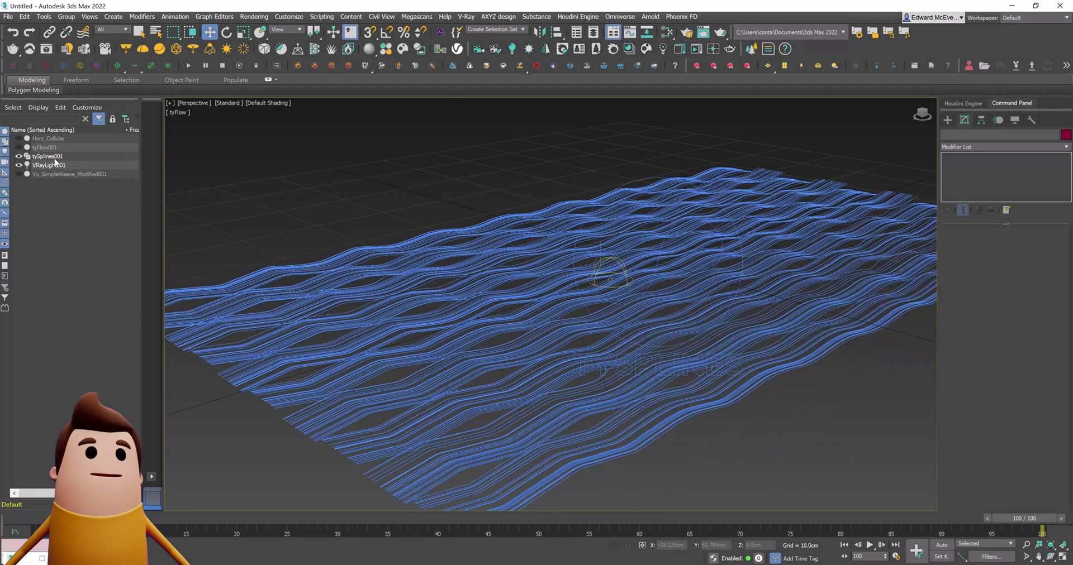
{"action": "left_click", "coordinate": [49, 148]}
{"action": "left_click", "coordinate": [998, 253]}
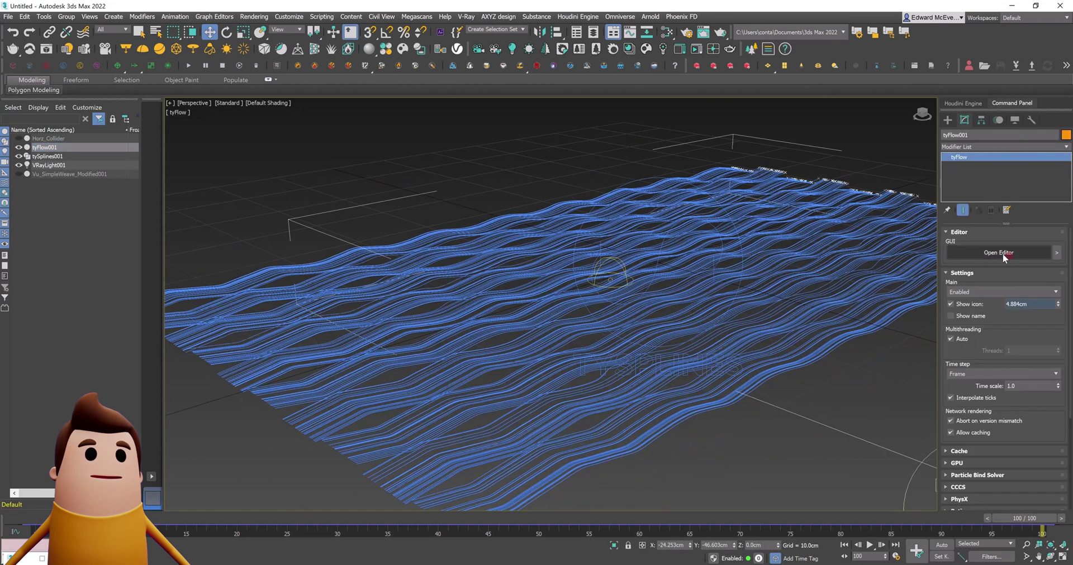
{"action": "left_click", "coordinate": [103, 155]}
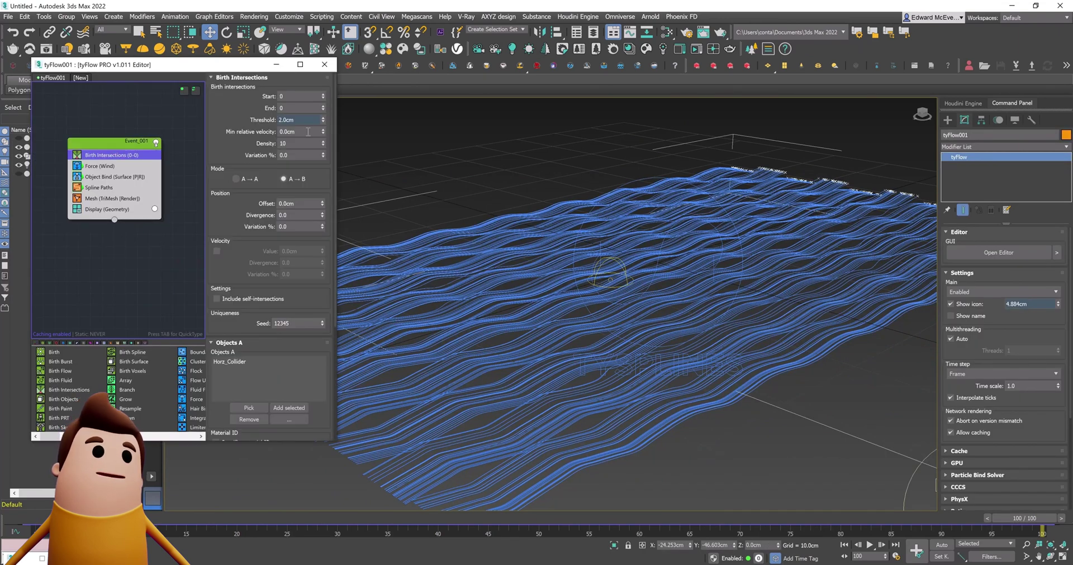
{"action": "double_click", "coordinate": [306, 119]}
{"action": "type", "text": "5"}
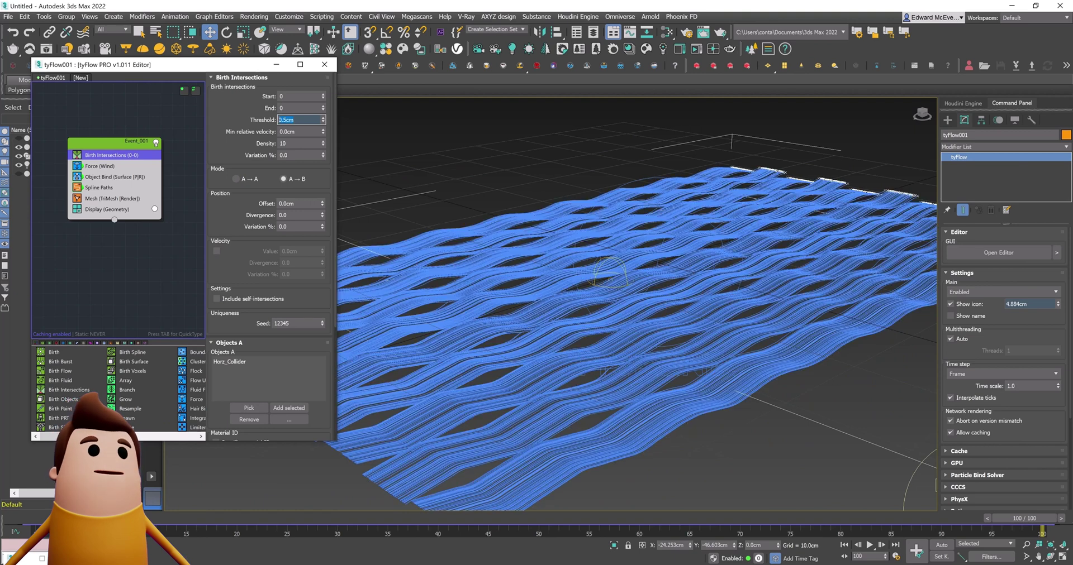
{"action": "left_click_drag", "start_coordinate": [35, 518], "coordinate": [1053, 515]}
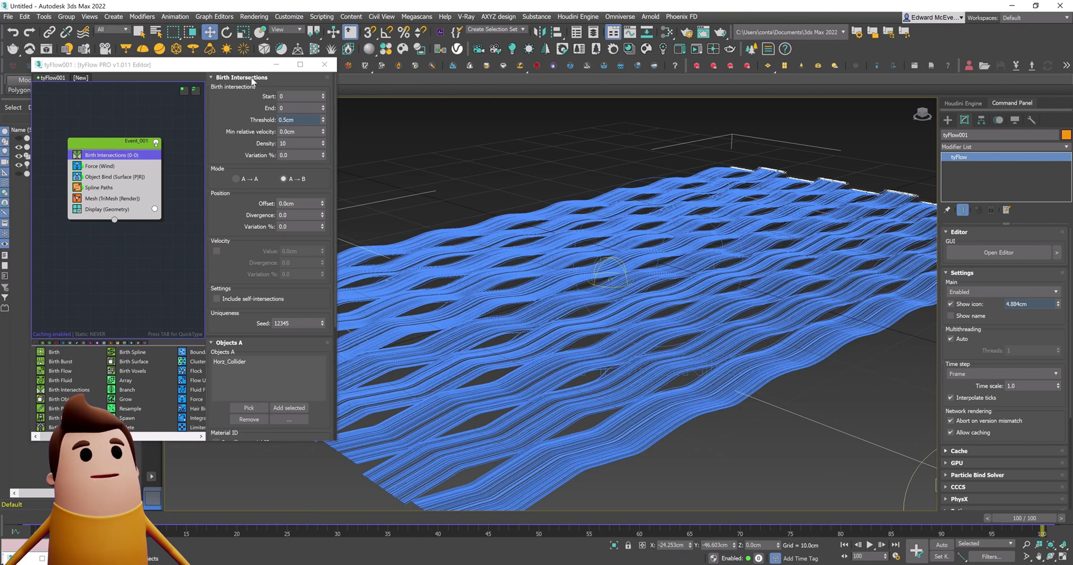
{"action": "left_click", "coordinate": [324, 64]}
Unhide the weave mesh and hide tyFlow001 and tySplines001, keeping the dome light visible
{"action": "left_click", "coordinate": [417, 149]}
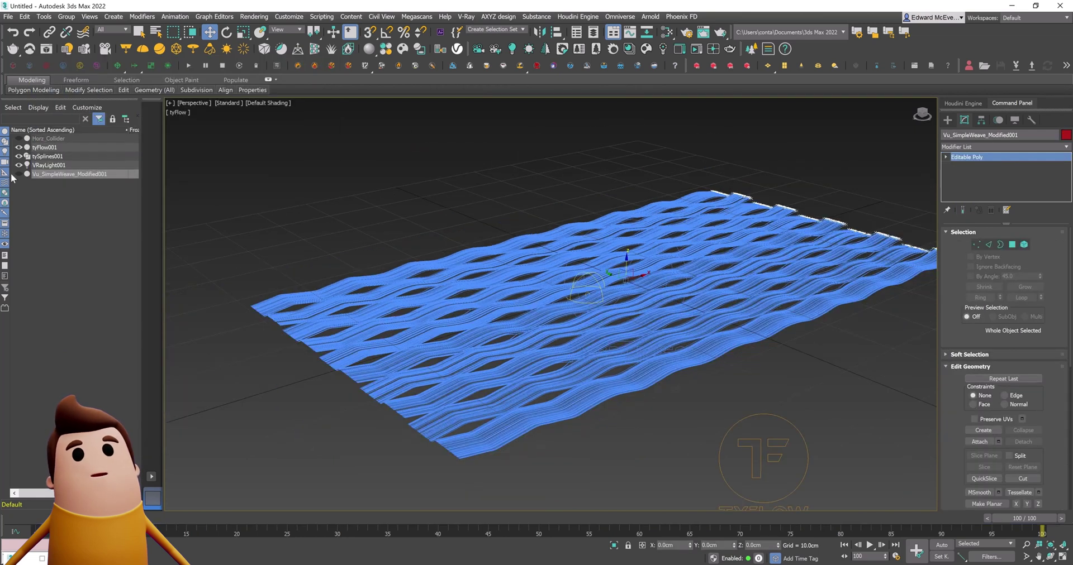
{"action": "left_click", "coordinate": [18, 174]}
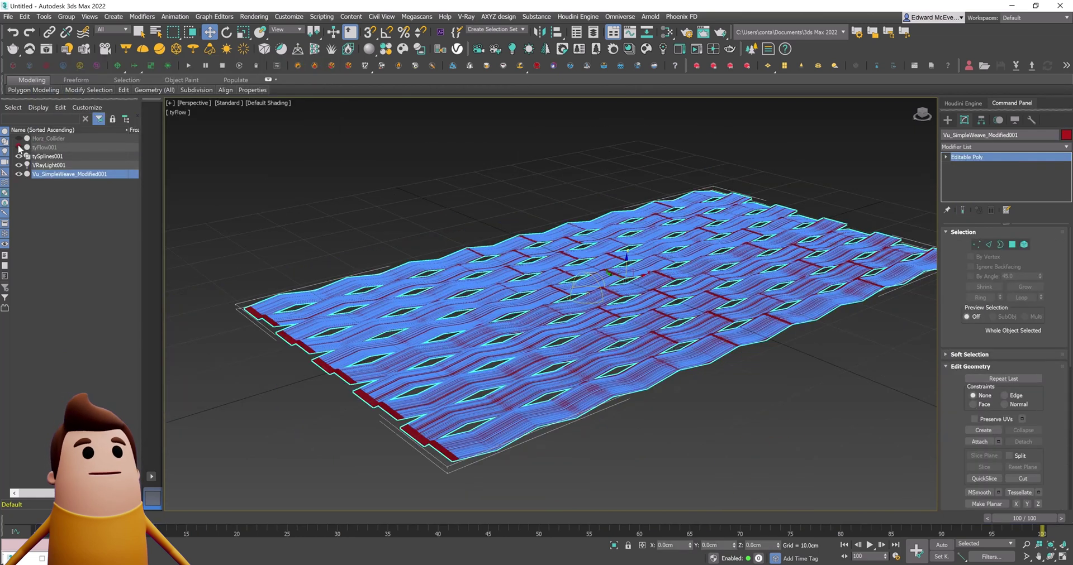
{"action": "left_click", "coordinate": [18, 148]}
{"action": "left_click", "coordinate": [19, 157]}
{"action": "left_click", "coordinate": [19, 165]}
{"action": "left_click", "coordinate": [237, 181]}
{"action": "left_click", "coordinate": [18, 165]}
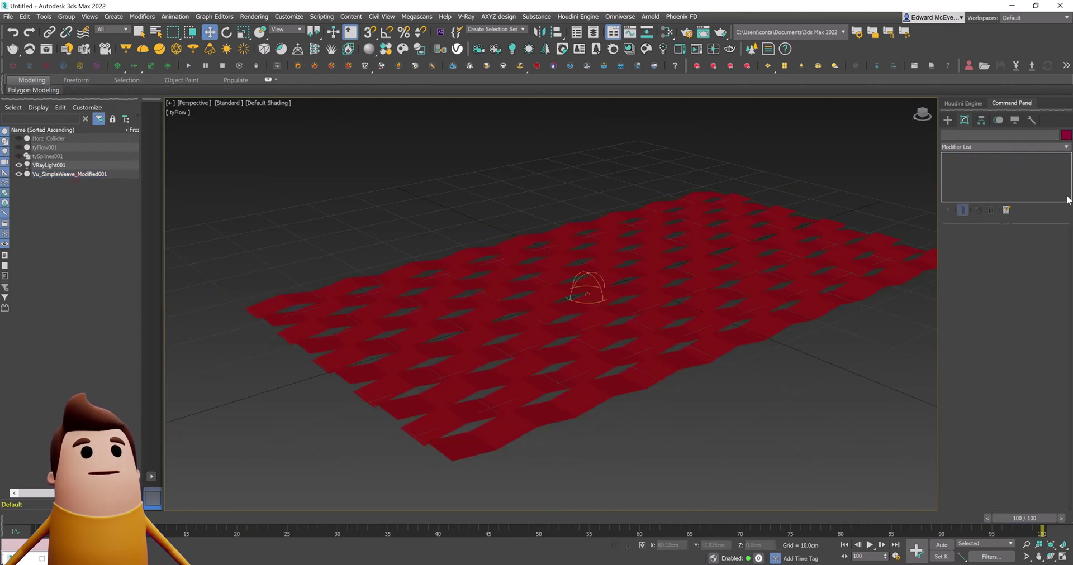
Rename the existing weave mesh to Vu_SimpleWeave_Horizontal
{"action": "left_click", "coordinate": [52, 173]}
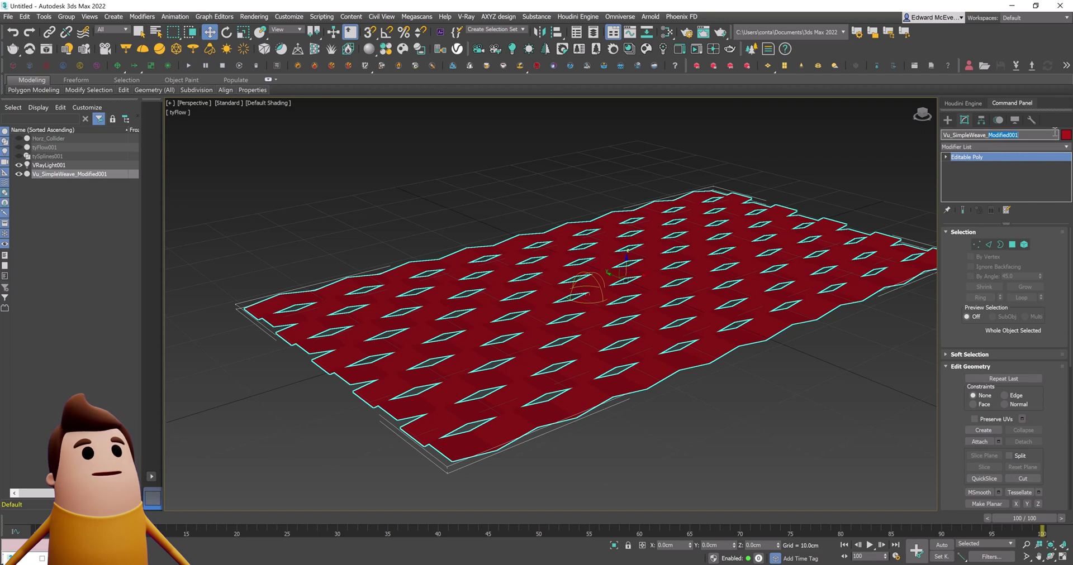
{"action": "key", "text": "BackSpace"}
{"action": "type", "text": "l"}
{"action": "key", "text": "Return"}
{"action": "left_click", "coordinate": [888, 162]}
Create a second Vu_SimpleWeave_Modified object from the Max Creation Graph primitives beside the horizontal weave
{"action": "left_click", "coordinate": [947, 120]}
{"action": "left_click", "coordinate": [946, 135]}
{"action": "left_click", "coordinate": [980, 150]}
{"action": "left_click", "coordinate": [1009, 199]}
{"action": "left_click", "coordinate": [1008, 188]}
{"action": "left_click", "coordinate": [753, 379]}
{"action": "right_click", "coordinate": [824, 341]}
Zero the new weave's absolute world position so it interlaces with the horizontal weave
{"action": "key", "text": "F12"}
{"action": "right_click", "coordinate": [267, 136]}
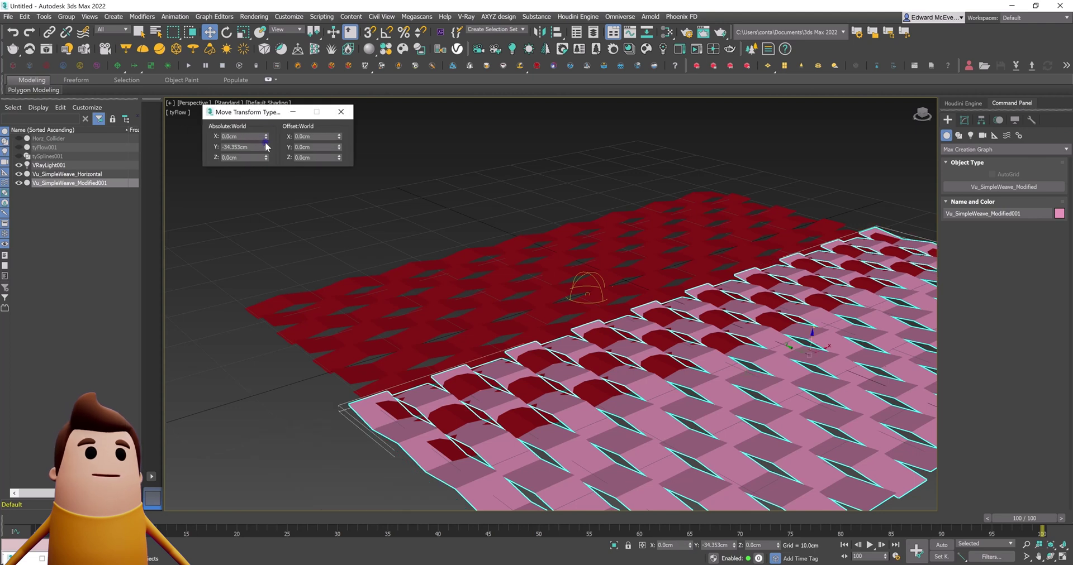
{"action": "right_click", "coordinate": [266, 146]}
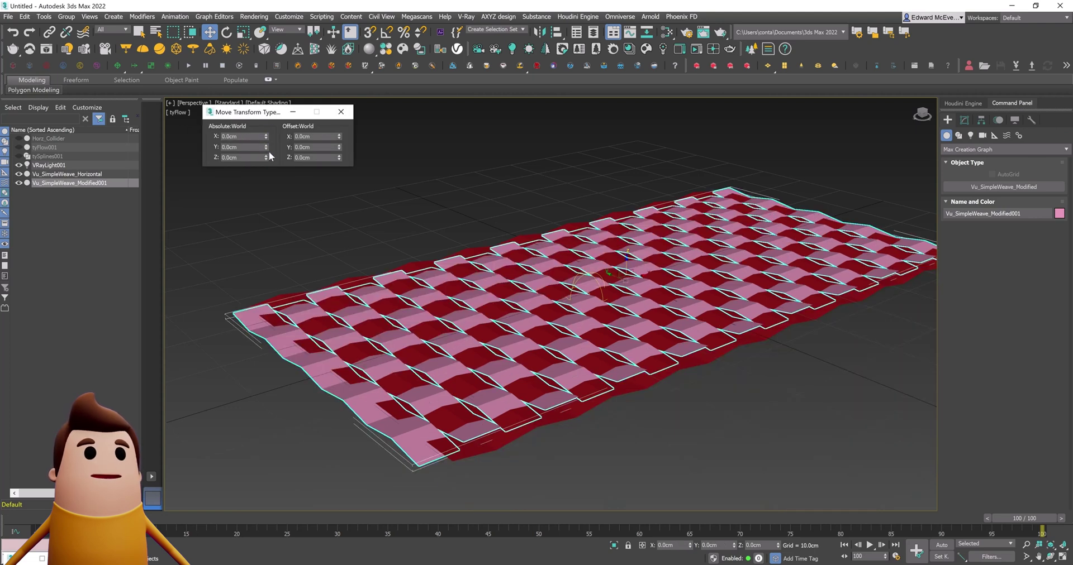
{"action": "left_click", "coordinate": [341, 111]}
{"action": "left_click", "coordinate": [192, 178]}
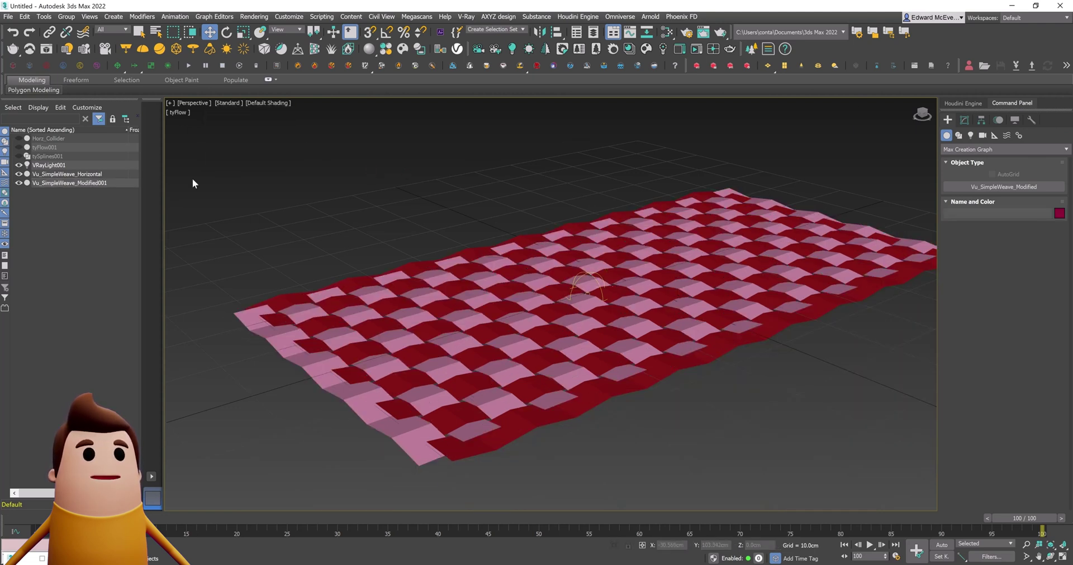
Toggle the new weave's horizontal direction option on and back off to compare both directions
{"action": "left_click", "coordinate": [80, 182]}
{"action": "left_click", "coordinate": [965, 119]}
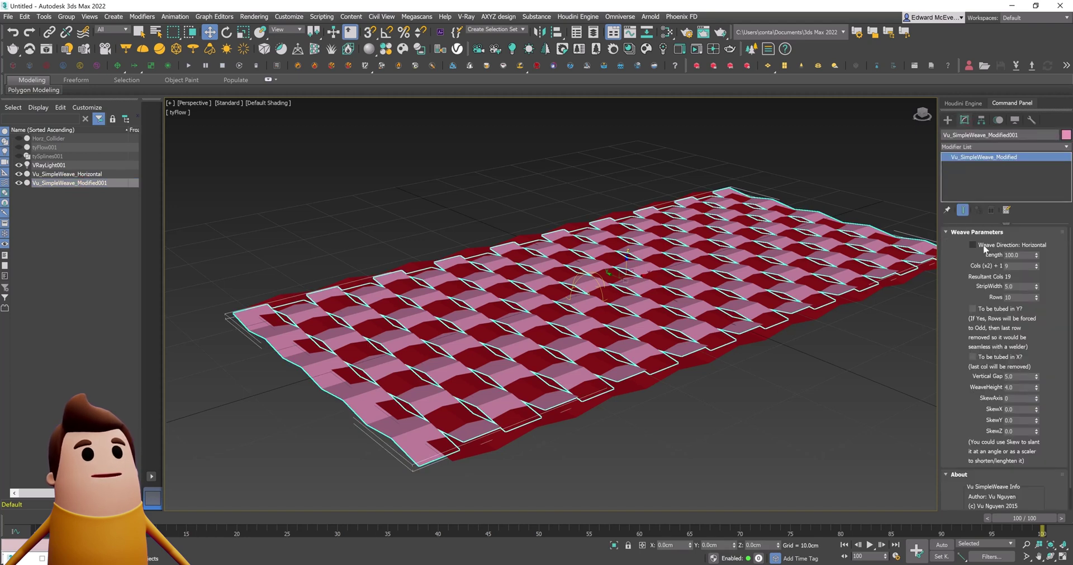
{"action": "left_click", "coordinate": [978, 246]}
{"action": "left_click", "coordinate": [979, 245]}
{"action": "left_click", "coordinate": [819, 343]}
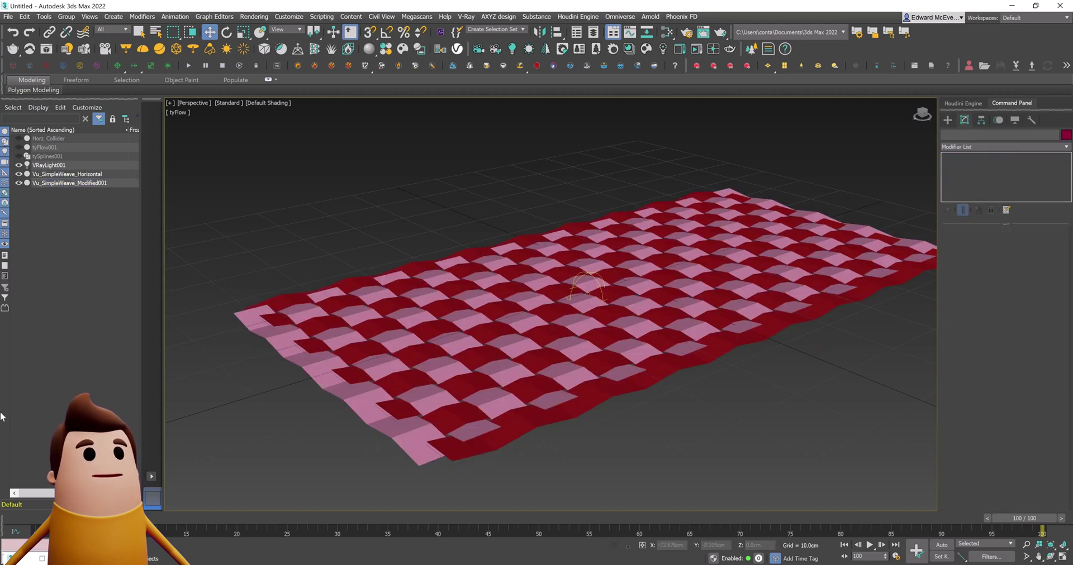
Rename the second weave object to Vu_SimpleWeave_Vertical
{"action": "left_click", "coordinate": [67, 183]}
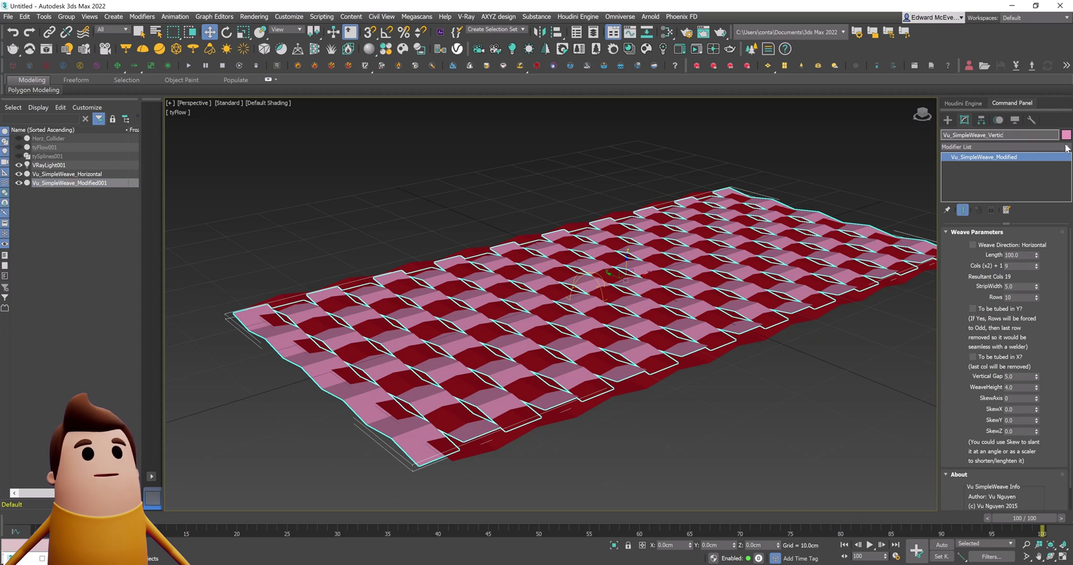
{"action": "left_click", "coordinate": [1065, 145]}
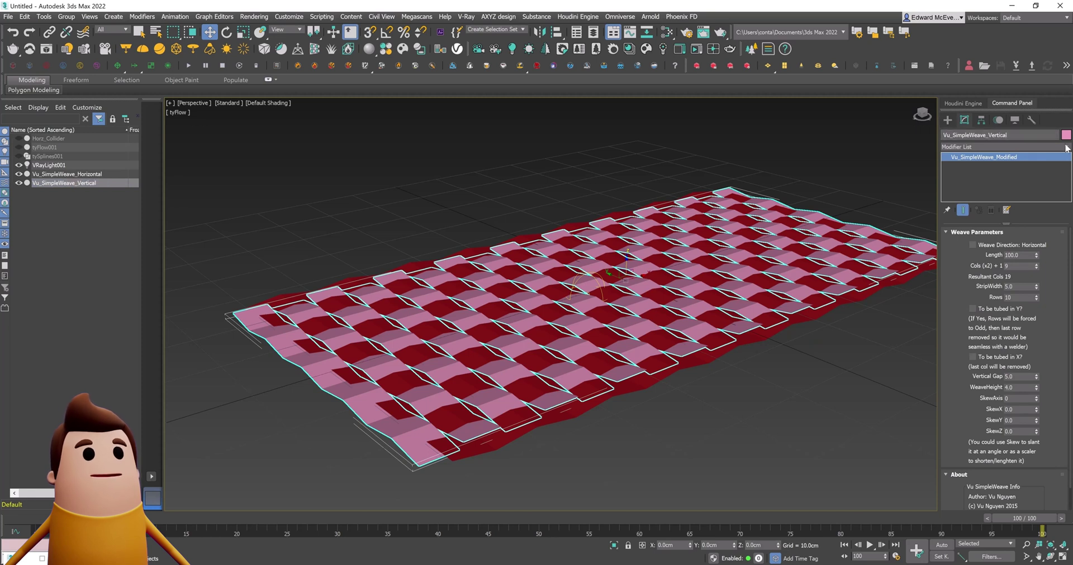
{"action": "left_click", "coordinate": [816, 410]}
Hide the horizontal weave, show tyFlow001, clone it as an independent copy named tyFlow002, and hide the original flow
{"action": "left_click", "coordinate": [19, 174]}
{"action": "left_click", "coordinate": [19, 148]}
{"action": "left_click", "coordinate": [50, 147]}
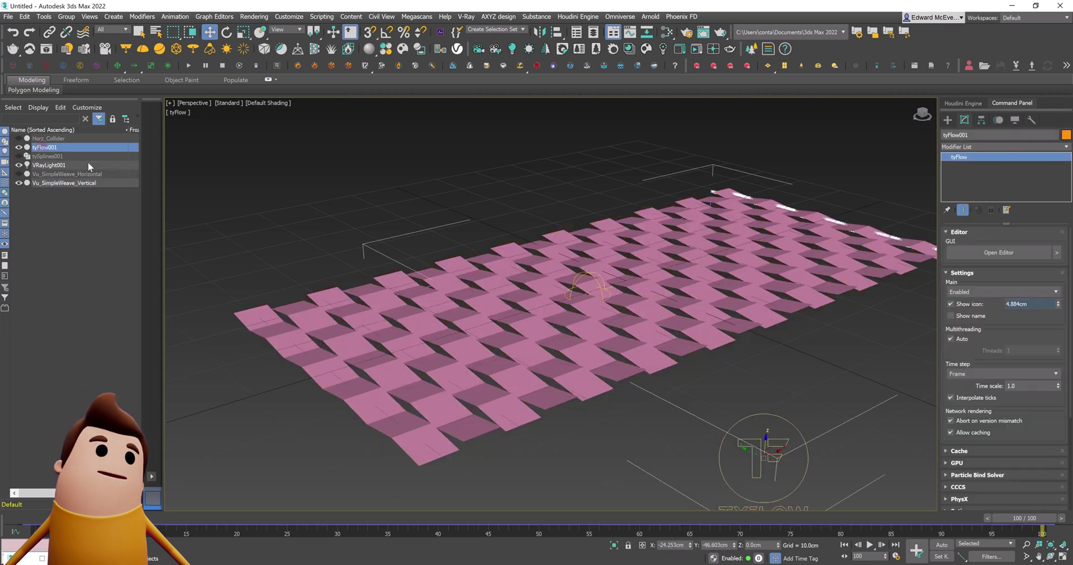
{"action": "key", "text": "ctrl+v"}
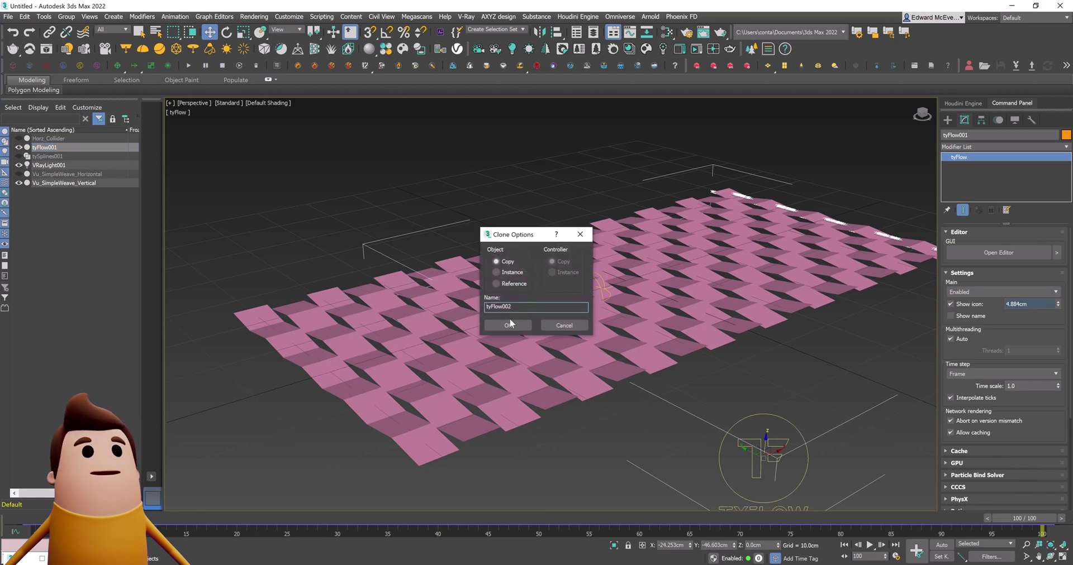
{"action": "left_click", "coordinate": [508, 324]}
{"action": "left_click", "coordinate": [18, 147]}
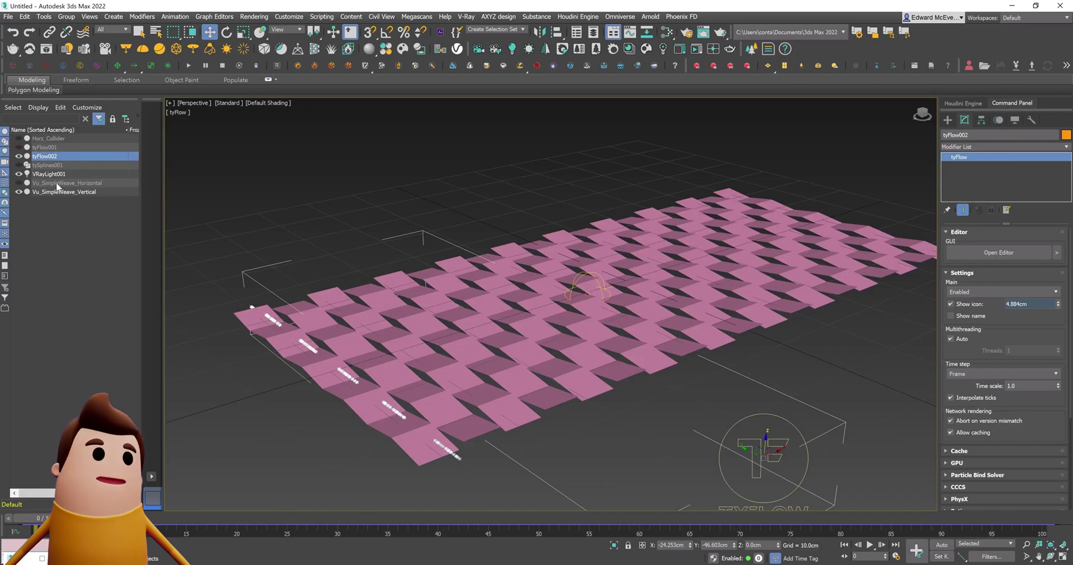
Disable the copied tyFlow002 simulation in its main settings
{"action": "left_click", "coordinate": [998, 252]}
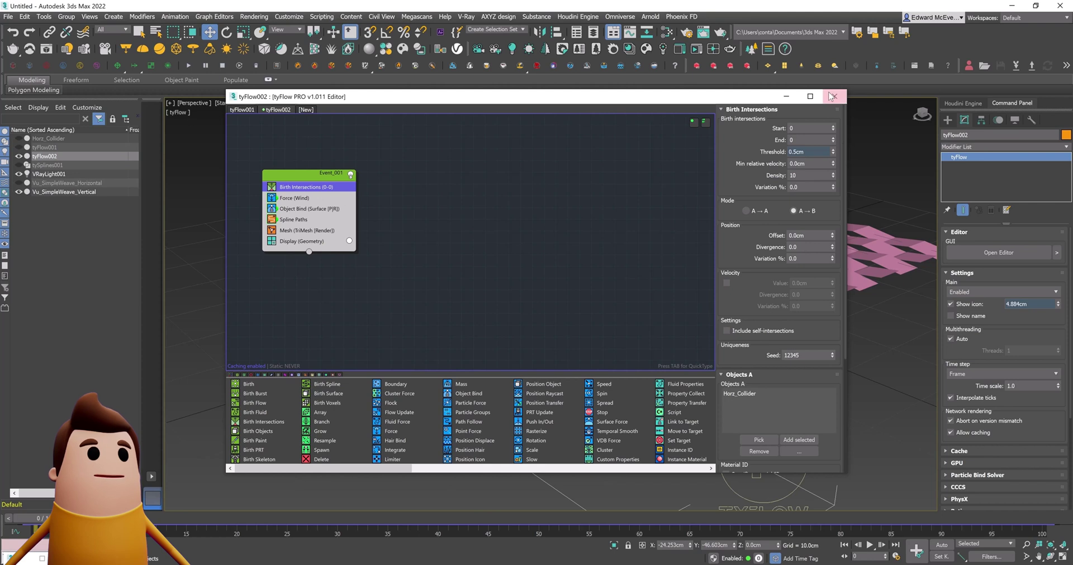
{"action": "left_click", "coordinate": [835, 96]}
{"action": "left_click", "coordinate": [984, 292]}
{"action": "left_click", "coordinate": [970, 303]}
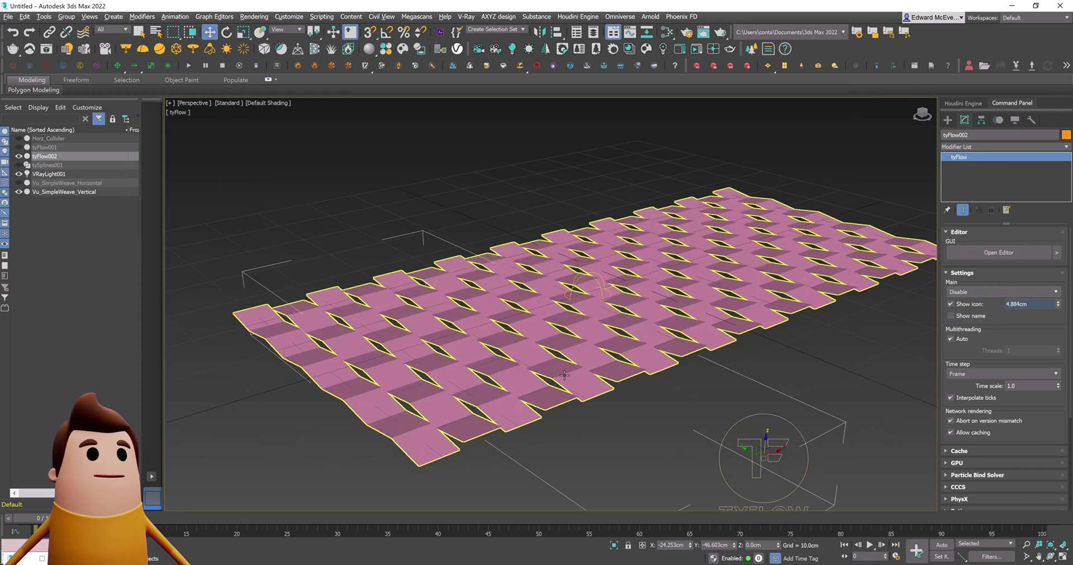
Create a standard primitive box about 188 by 50 by 36 cm along the long edge of the vertical weave
{"action": "scroll", "coordinate": [615, 344], "scroll_direction": "down", "scroll_amount": 3}
{"action": "middle_click_drag", "start_coordinate": [616, 344], "coordinate": [720, 349], "text": "alt"}
{"action": "left_click", "coordinate": [974, 146]}
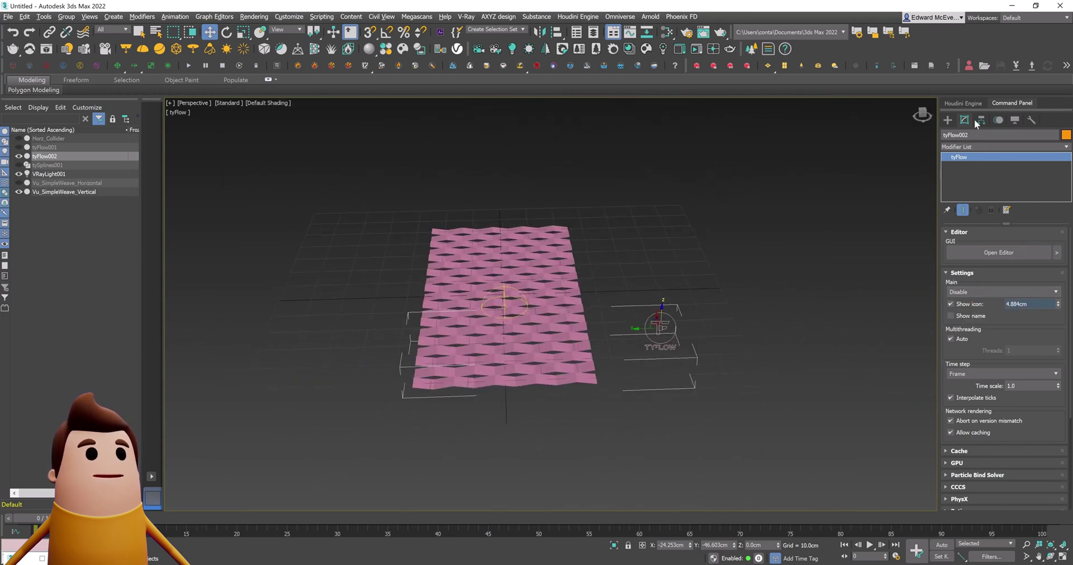
{"action": "left_click", "coordinate": [947, 120]}
{"action": "left_click", "coordinate": [961, 149]}
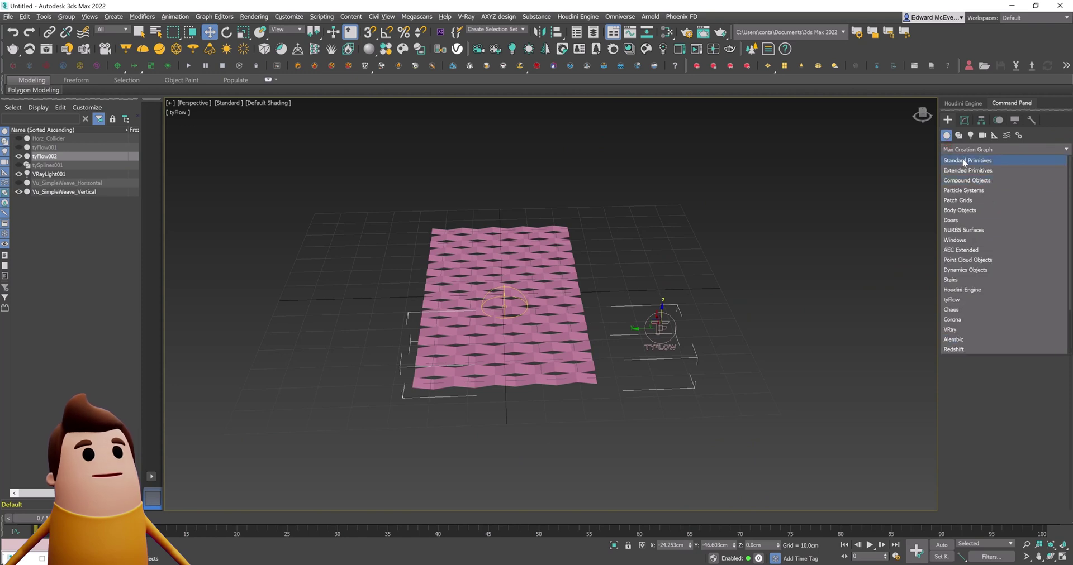
{"action": "left_click", "coordinate": [967, 179]}
{"action": "left_click", "coordinate": [968, 185]}
{"action": "left_click_drag", "start_coordinate": [674, 182], "coordinate": [609, 484]}
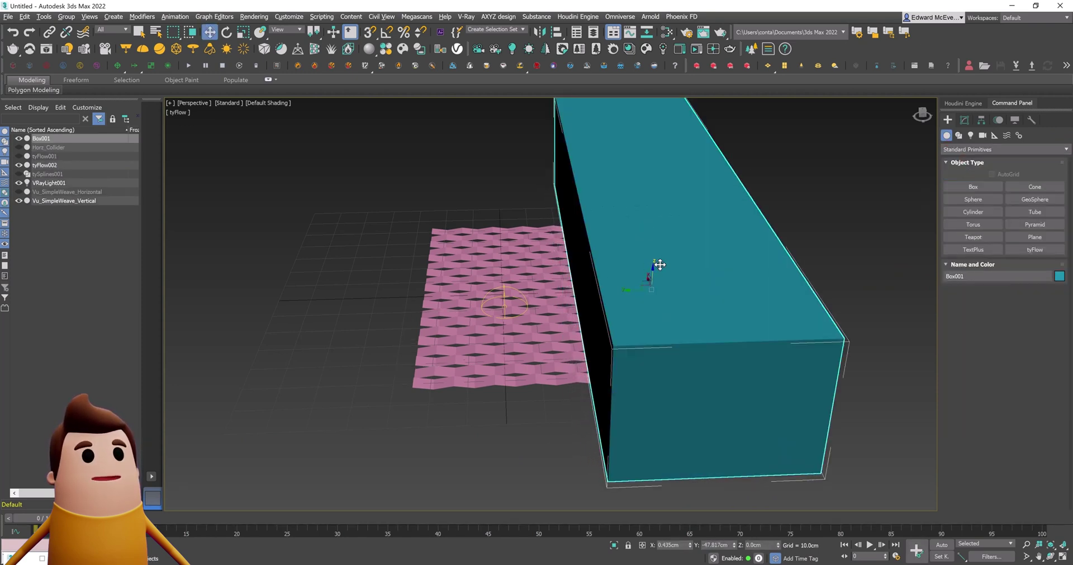
Lower the box to about -13.7 cm in Z so it straddles the weave's edge, and set it to display as a box outline
{"action": "left_click", "coordinate": [652, 307]}
{"action": "right_click", "coordinate": [652, 310]}
{"action": "left_click", "coordinate": [711, 385]}
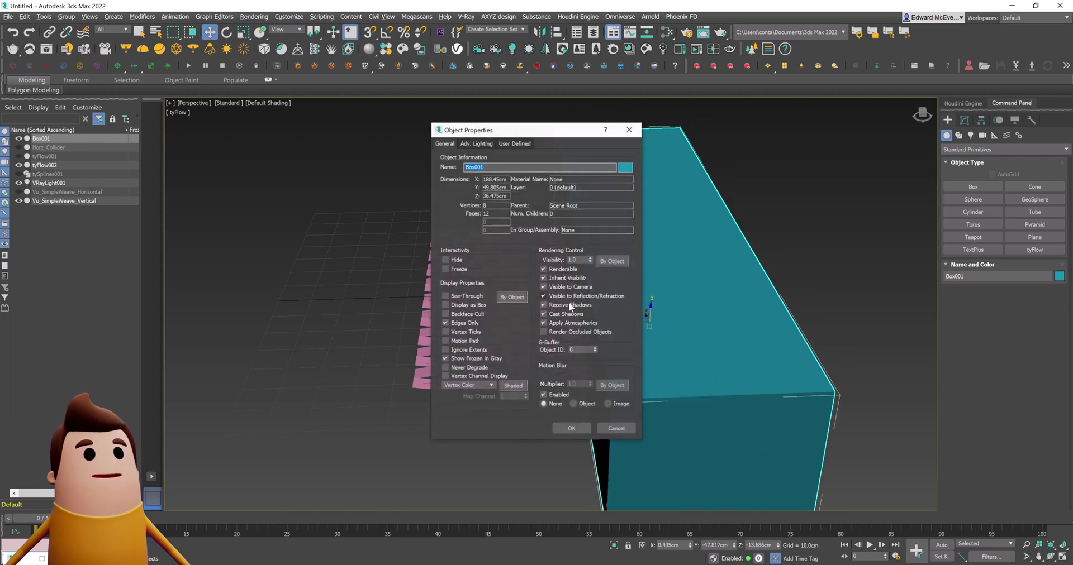
{"action": "left_click", "coordinate": [571, 429]}
{"action": "left_click", "coordinate": [791, 252]}
{"action": "left_click", "coordinate": [674, 181]}
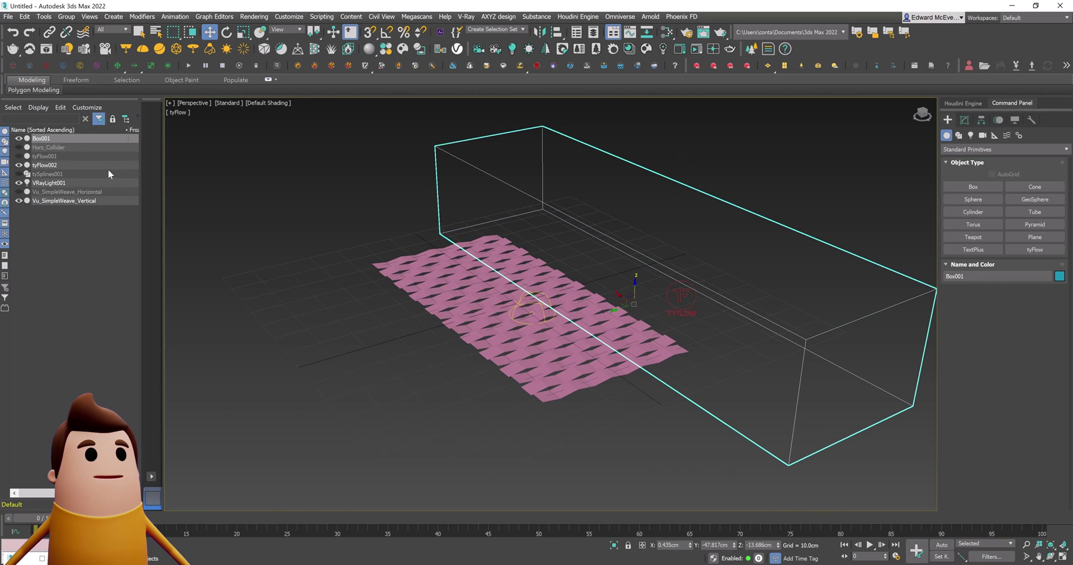
Rename the new box to Vert_Collider, reusing the name of the existing Horz_Collider
{"action": "left_click", "coordinate": [57, 148]}
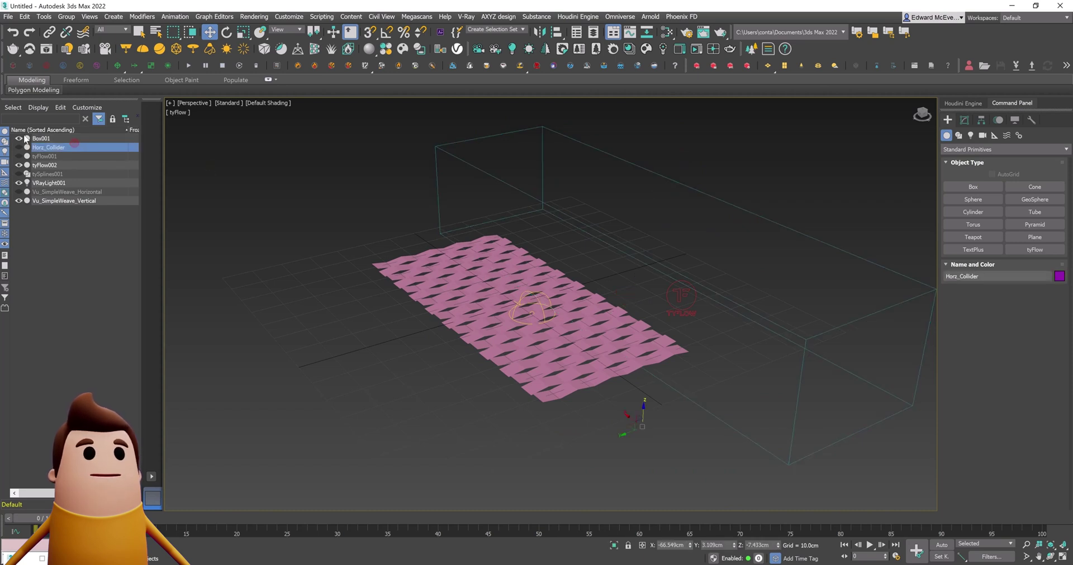
{"action": "left_click", "coordinate": [47, 140]}
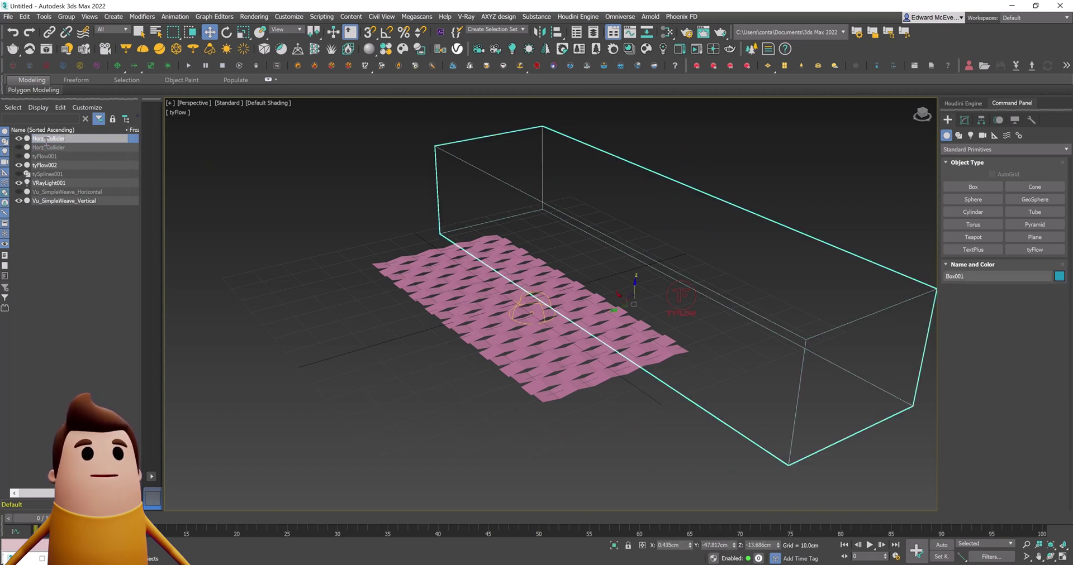
{"action": "key", "text": "BackSpace"}
{"action": "key", "text": "BackSpace"}
{"action": "key", "text": "BackSpace"}
{"action": "key", "text": "BackSpace"}
{"action": "type", "text": "Vert"}
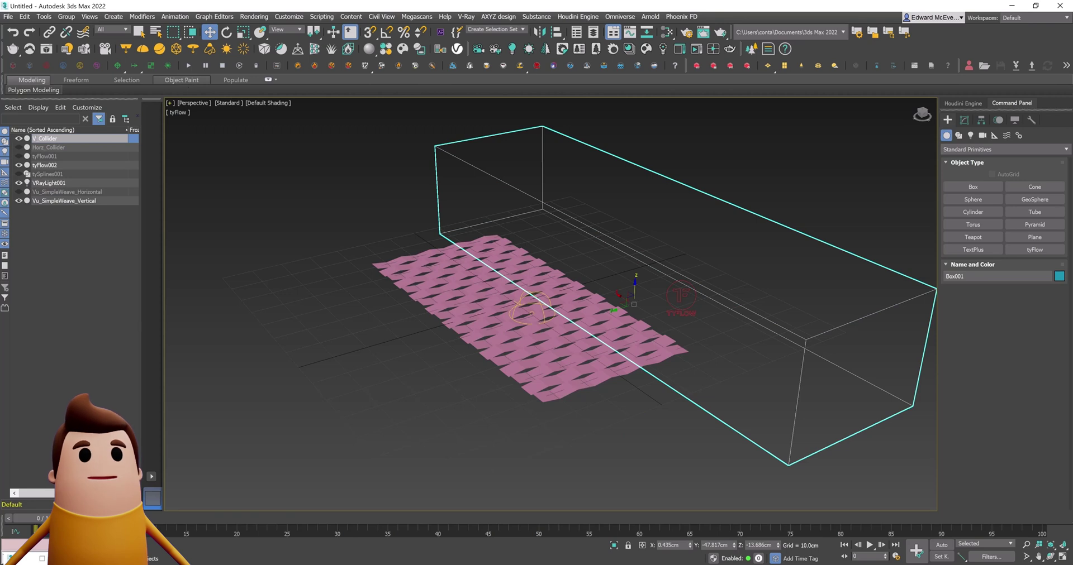
{"action": "key", "text": "Return"}
Open the tyFlow002 editor, shrink and move it clear of the weave, and set the flow back to Enabled
{"action": "left_click", "coordinate": [755, 169]}
{"action": "middle_click_drag", "start_coordinate": [640, 316], "coordinate": [657, 300], "text": "alt"}
{"action": "left_click", "coordinate": [44, 166]}
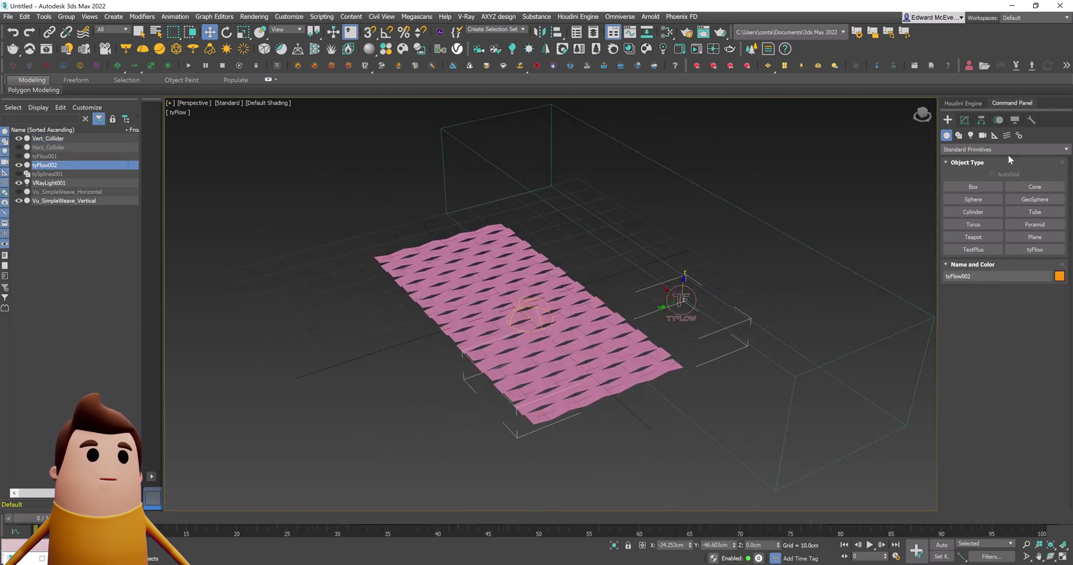
{"action": "left_click", "coordinate": [965, 120]}
{"action": "left_click", "coordinate": [995, 252]}
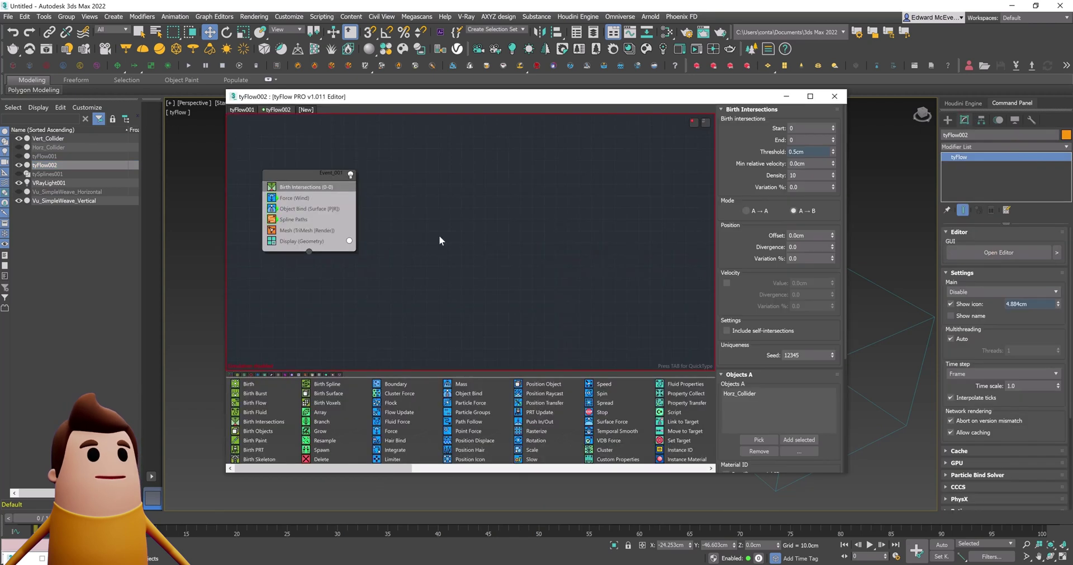
{"action": "left_click_drag", "start_coordinate": [847, 222], "coordinate": [514, 222]}
{"action": "left_click_drag", "start_coordinate": [411, 94], "coordinate": [208, 101]}
{"action": "left_click", "coordinate": [1000, 292]}
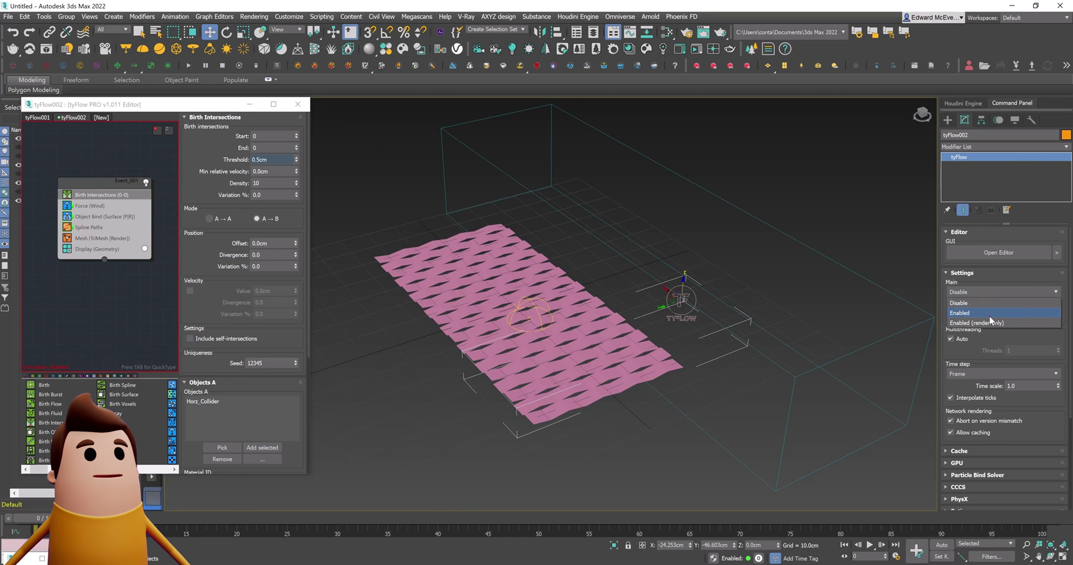
{"action": "left_click", "coordinate": [991, 310]}
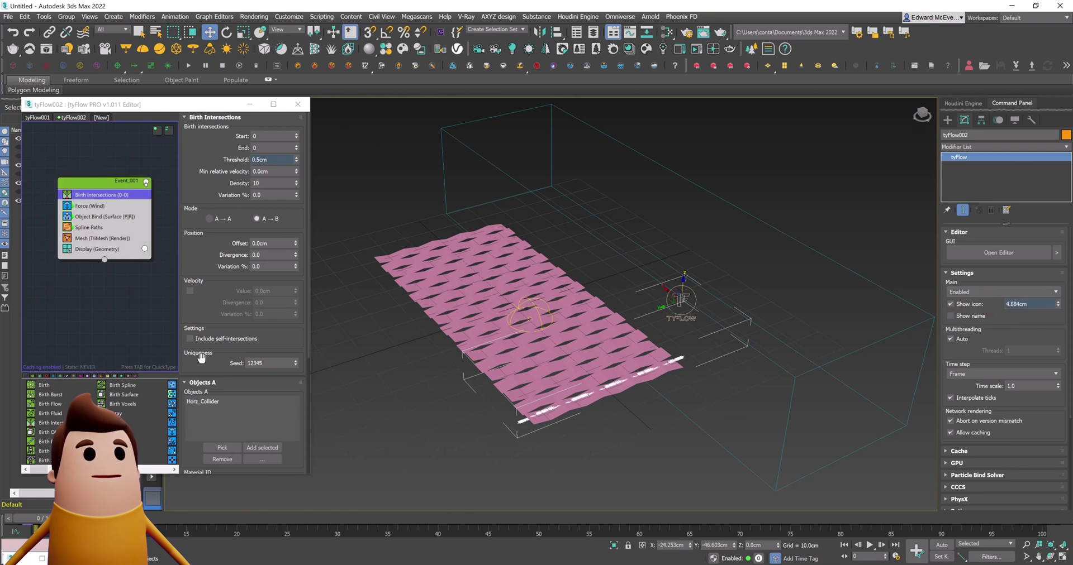
Replace Horz_Collider with Vert_Collider as Objects A in tyFlow002's Birth Intersections operator
{"action": "scroll", "coordinate": [218, 306], "scroll_direction": "down", "scroll_amount": 5}
{"action": "left_click", "coordinate": [207, 224]}
{"action": "left_click", "coordinate": [221, 283]}
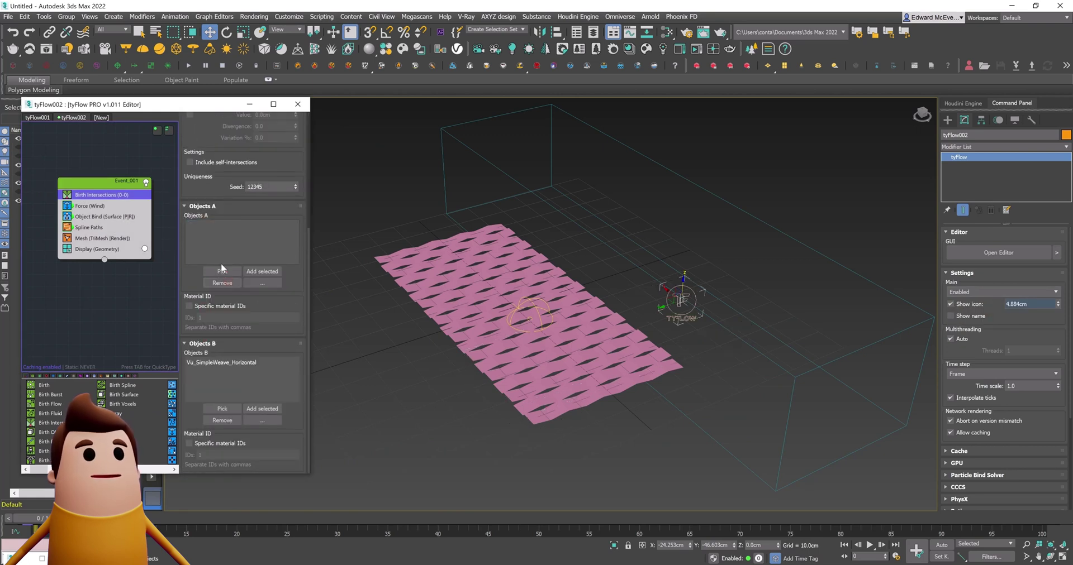
{"action": "left_click", "coordinate": [222, 271]}
{"action": "left_click", "coordinate": [556, 209]}
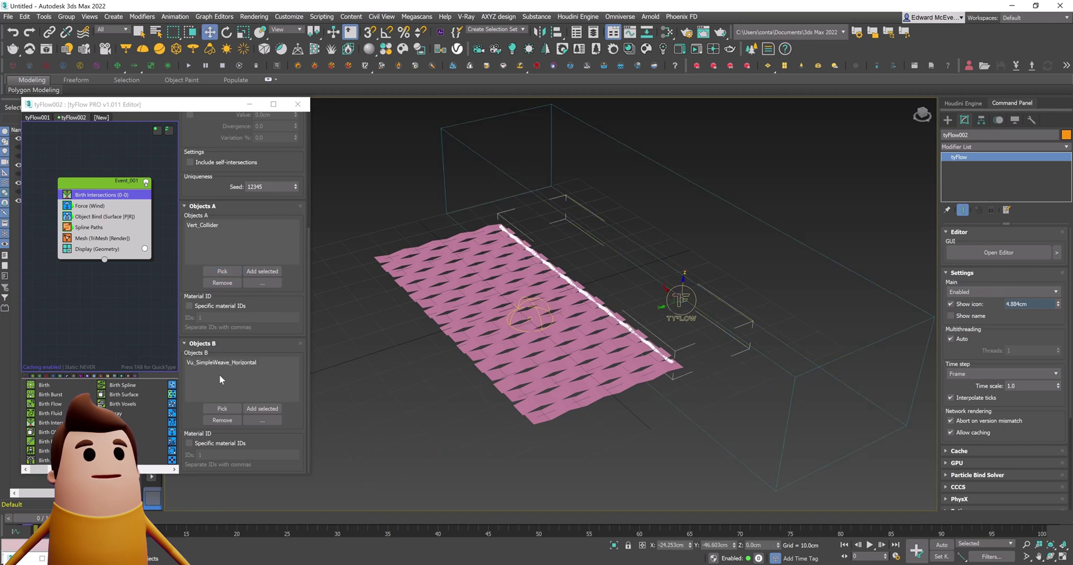
Convert Vu_SimpleWeave_Vertical to Editable Poly and use it as Objects B in Birth Intersections instead of the horizontal weave
{"action": "left_click", "coordinate": [222, 364]}
{"action": "left_click", "coordinate": [222, 419]}
{"action": "left_click", "coordinate": [508, 290]}
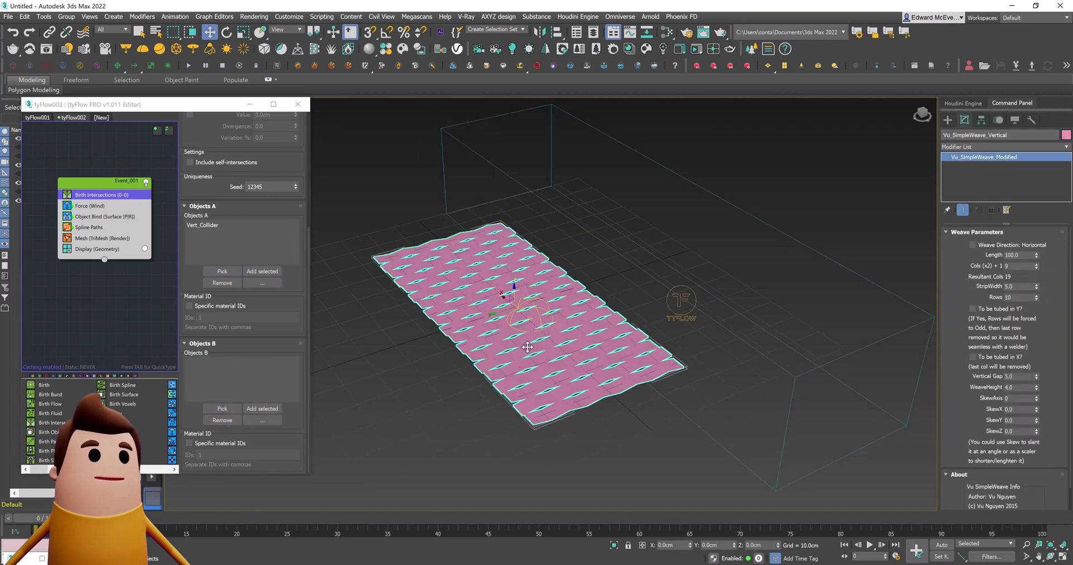
{"action": "right_click", "coordinate": [524, 344]}
{"action": "mouse_move", "coordinate": [593, 456]}
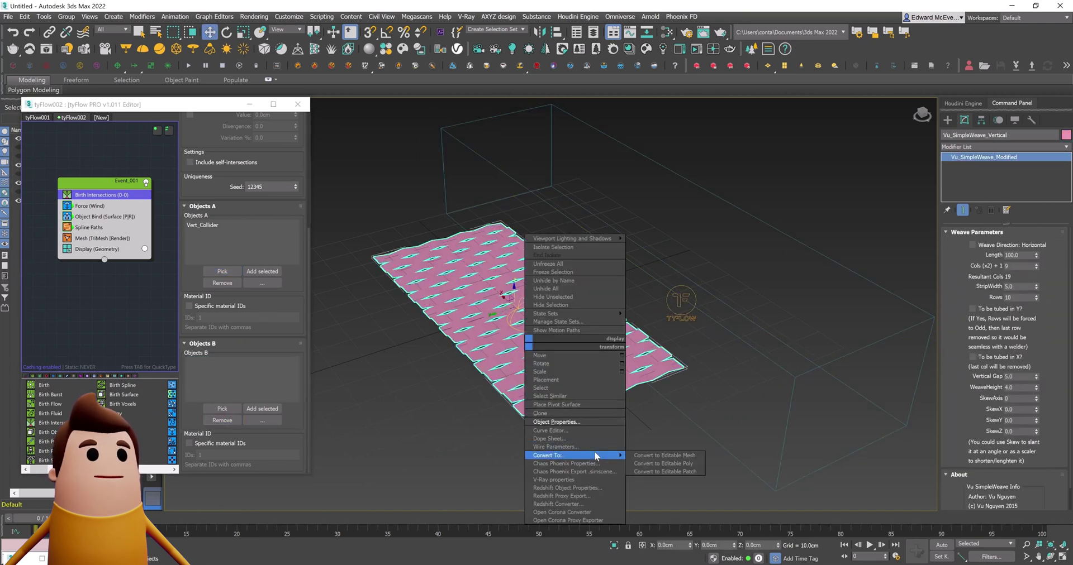
{"action": "left_click", "coordinate": [661, 463]}
{"action": "left_click", "coordinate": [222, 408]}
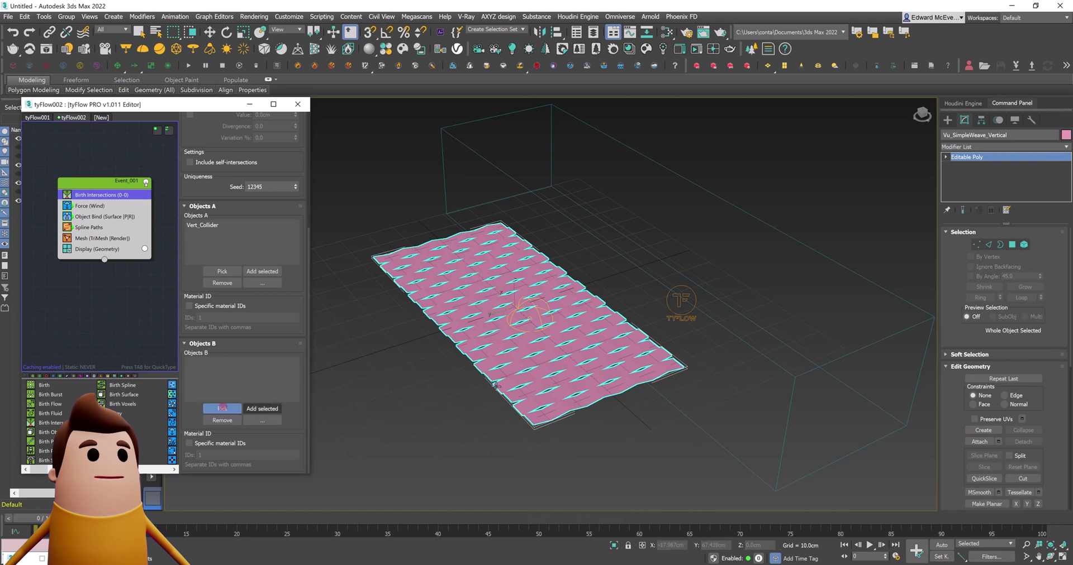
{"action": "left_click", "coordinate": [506, 351]}
Replace the horizontal weave with Vu_SimpleWeave_Vertical as the target of the Object Bind operator
{"action": "left_click", "coordinate": [89, 216]}
{"action": "left_click", "coordinate": [226, 207]}
{"action": "left_click", "coordinate": [226, 274]}
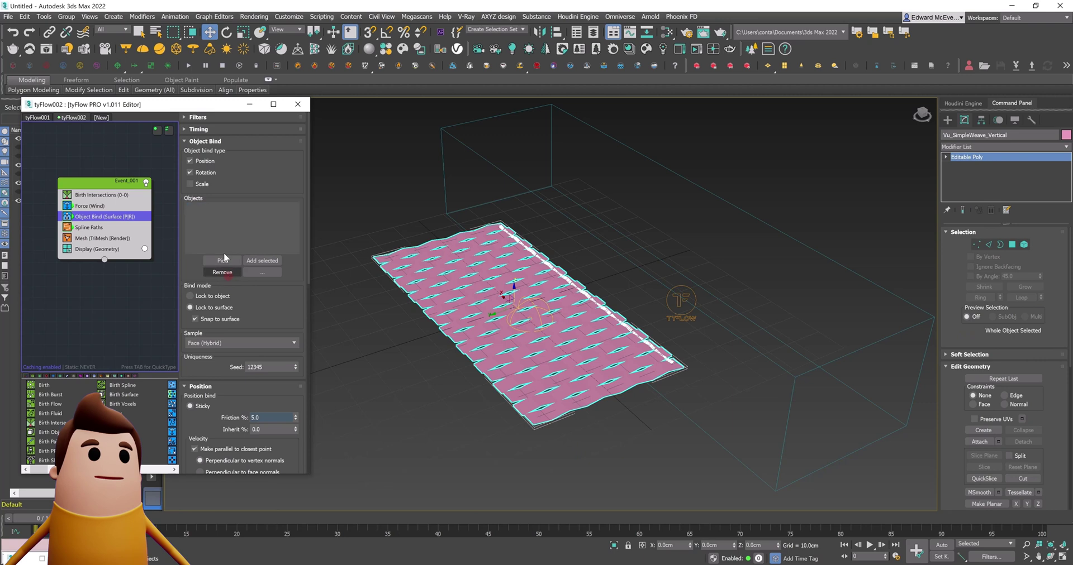
{"action": "left_click", "coordinate": [224, 260]}
{"action": "left_click", "coordinate": [451, 290]}
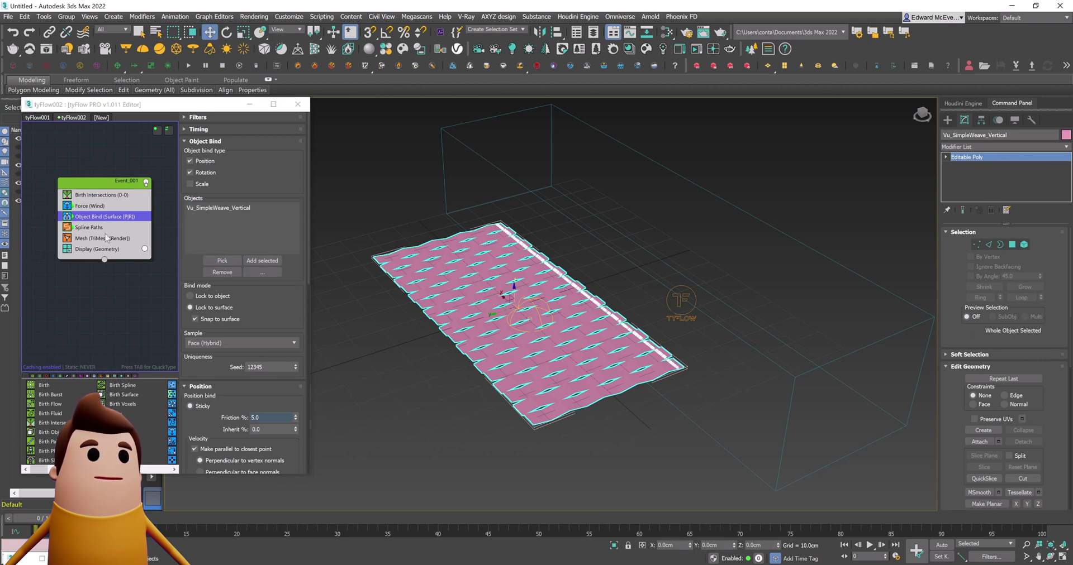
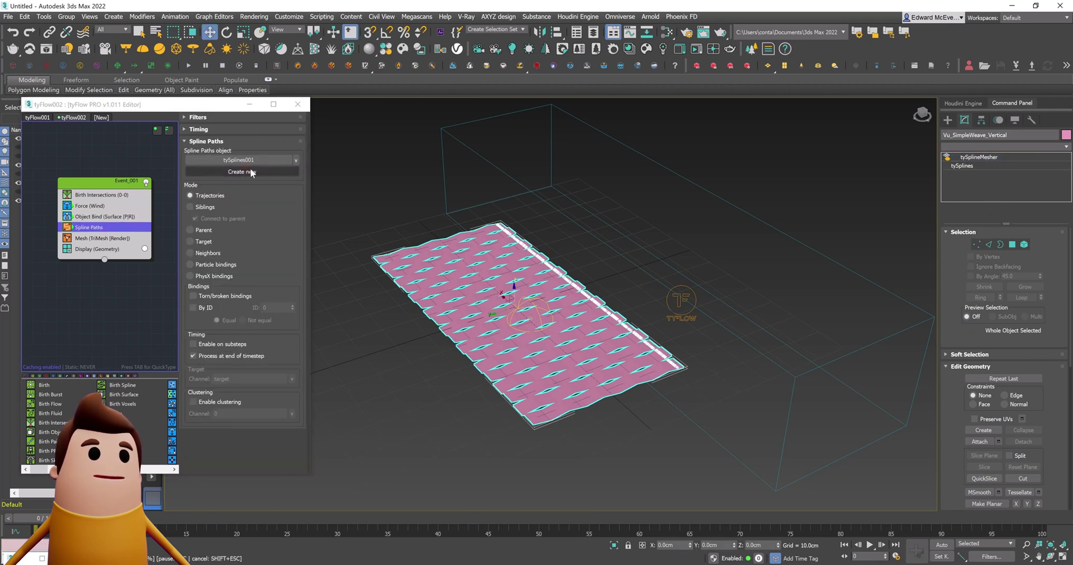
Create a new tySplines object for tyFlow002's Spline Paths and set its tySplineMesher radius to 0.05
{"action": "left_click", "coordinate": [297, 104]}
{"action": "left_click", "coordinate": [67, 174]}
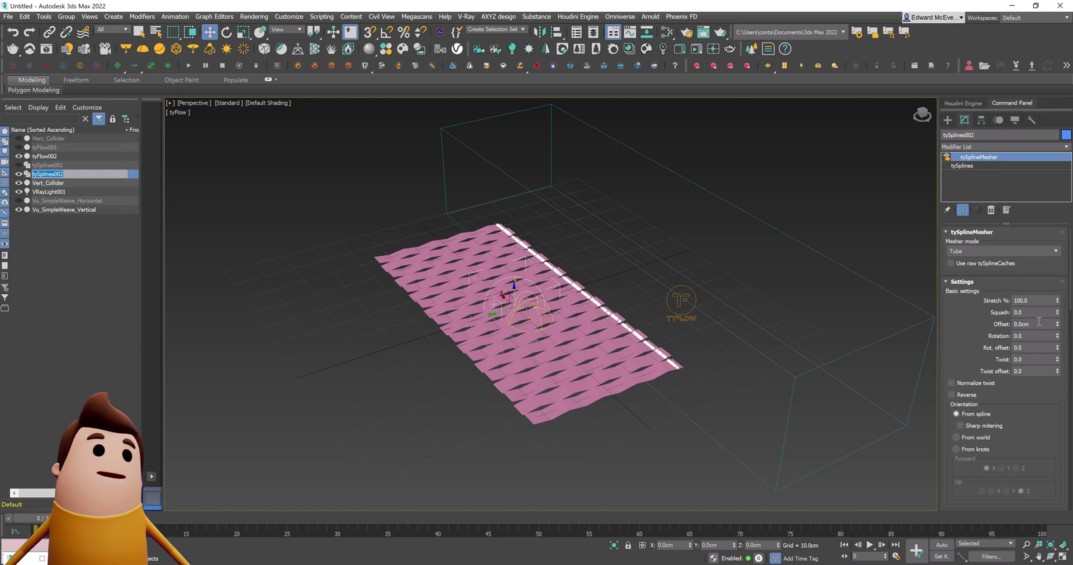
{"action": "scroll", "coordinate": [1024, 335], "scroll_direction": "down", "scroll_amount": 3}
{"action": "left_click_drag", "start_coordinate": [1043, 434], "coordinate": [972, 432]}
{"action": "type", "text": ".05"}
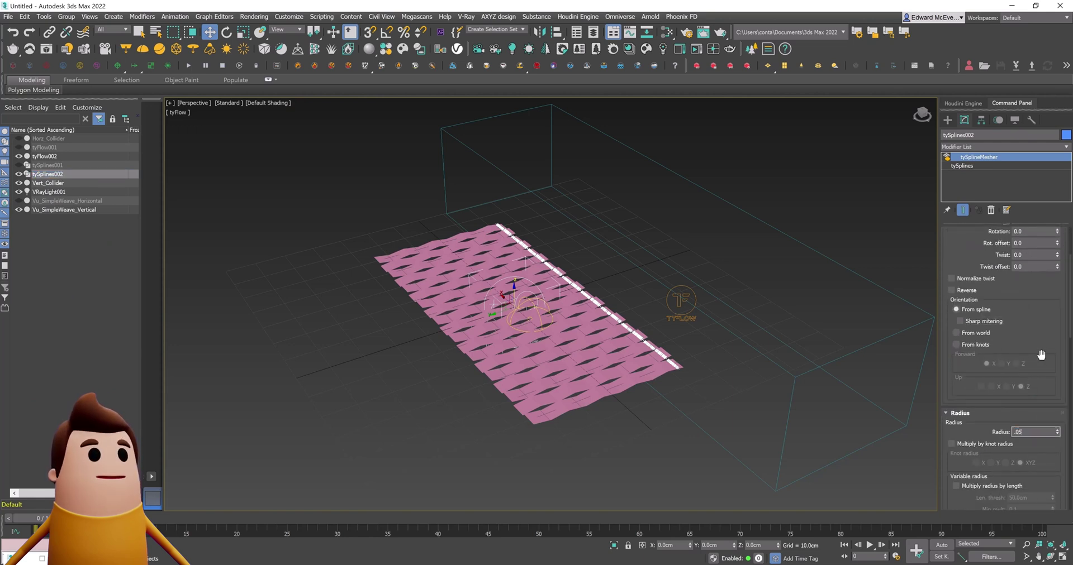
{"action": "key", "text": "Return"}
Enable viewport rendering for the new tySplines object and go to frame 100 to check the particle paths
{"action": "left_click", "coordinate": [961, 166]}
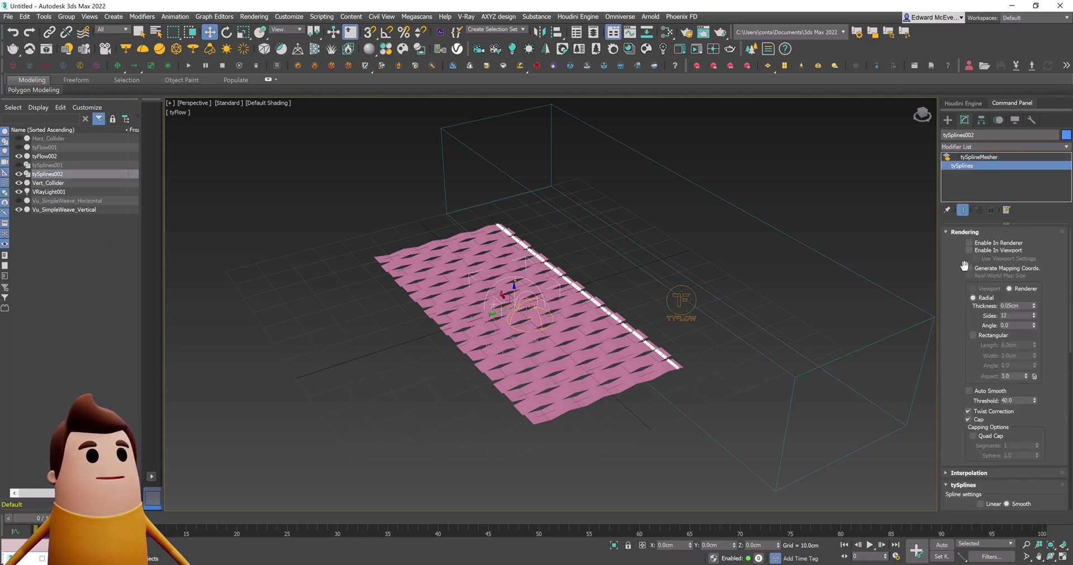
{"action": "left_click", "coordinate": [987, 244]}
{"action": "left_click", "coordinate": [989, 251]}
{"action": "double_click", "coordinate": [1016, 305]}
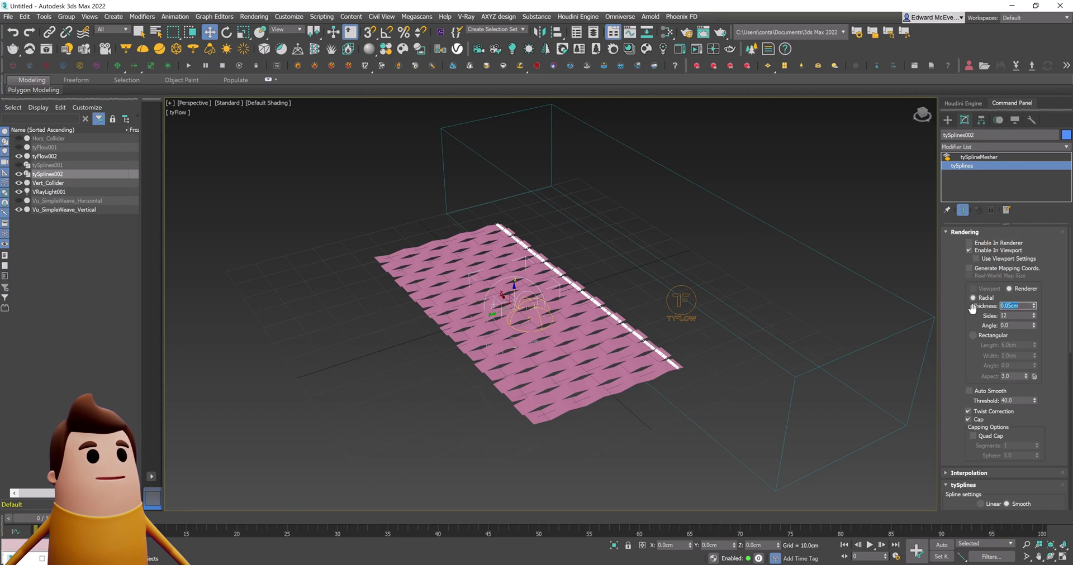
{"action": "left_click", "coordinate": [948, 120]}
{"action": "left_click", "coordinate": [647, 455]}
{"action": "left_click", "coordinate": [1052, 520]}
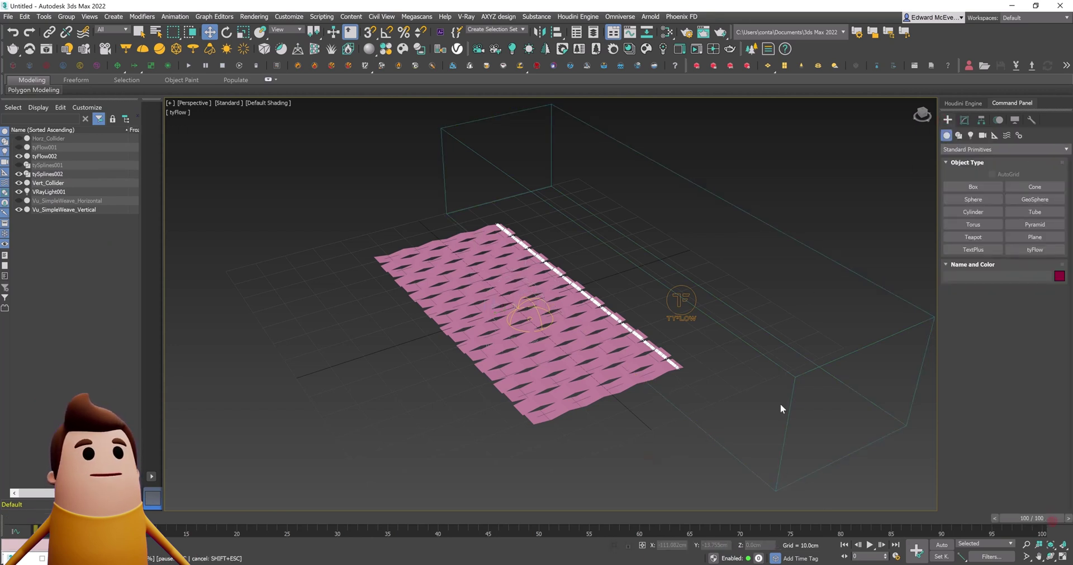
Redirect tyFlow002's Wind force so particles travel across the vertical weave to its opposite edge, entering a value of 1
{"action": "left_click", "coordinate": [60, 182]}
{"action": "left_click", "coordinate": [52, 156]}
{"action": "left_click", "coordinate": [963, 120]}
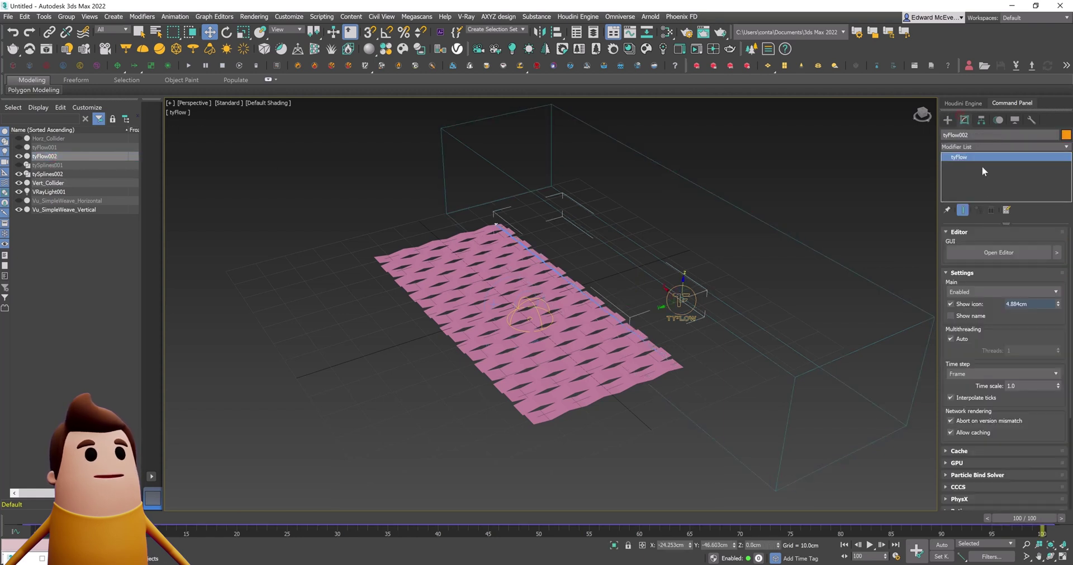
{"action": "left_click", "coordinate": [998, 253]}
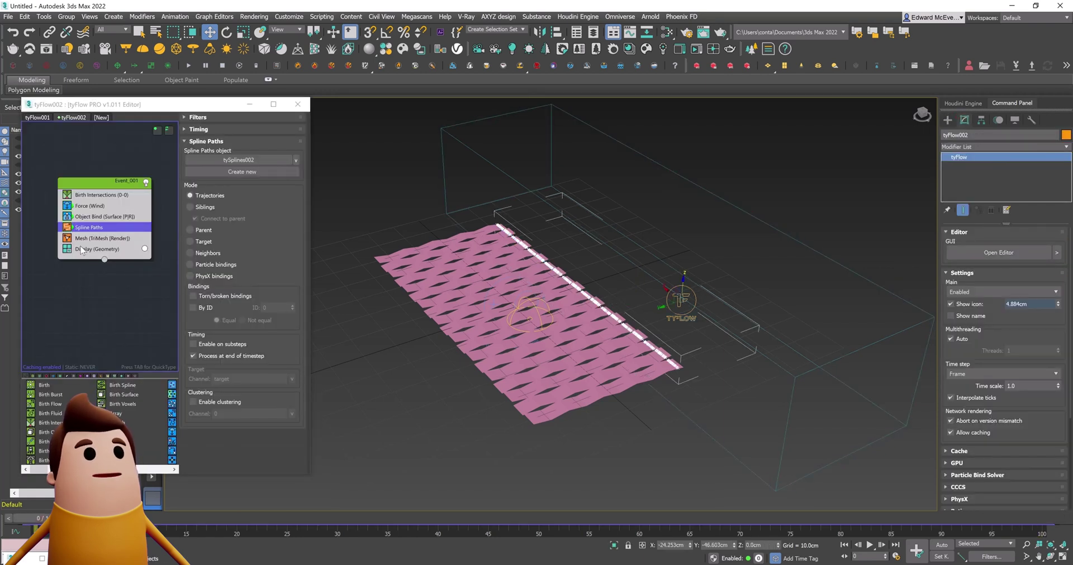
{"action": "left_click", "coordinate": [89, 205]}
{"action": "left_click", "coordinate": [272, 296]}
{"action": "left_click", "coordinate": [272, 308]}
{"action": "type", "text": "1"}
{"action": "left_click", "coordinate": [213, 326]}
{"action": "left_click", "coordinate": [301, 106]}
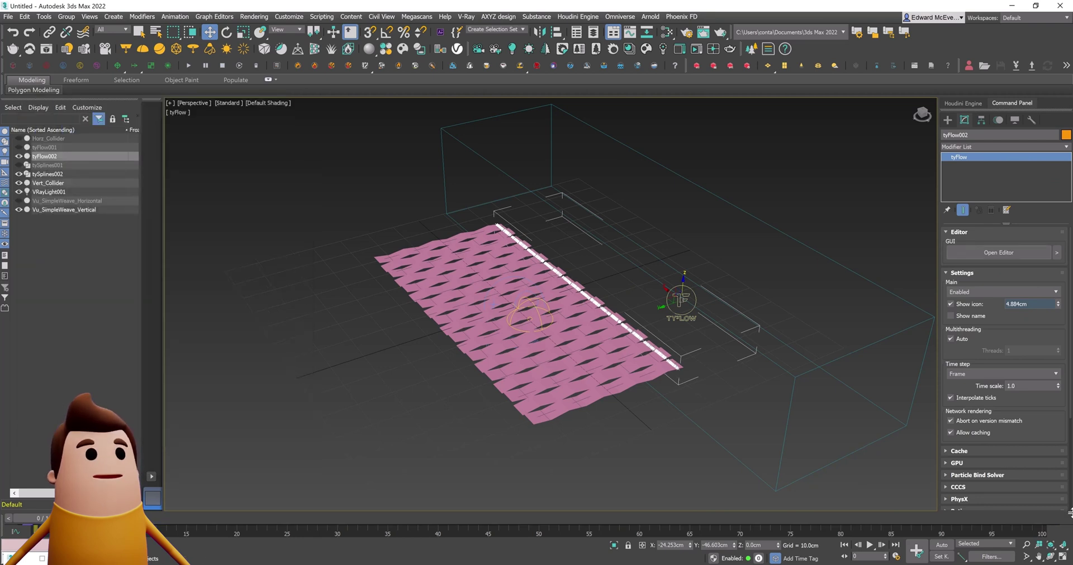
Advance the timeline to examine the traced vertical threads up close, and scrub back to the first frame
{"action": "left_click", "coordinate": [1062, 518]}
{"action": "scroll", "coordinate": [559, 408], "scroll_direction": "up", "scroll_amount": 10}
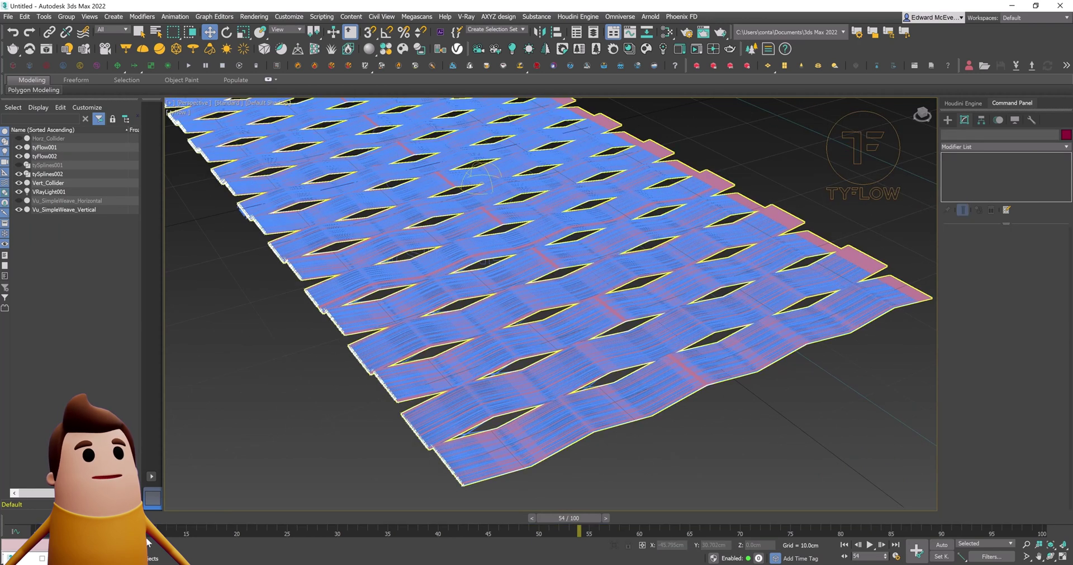
{"action": "left_click_drag", "start_coordinate": [568, 519], "coordinate": [22, 519]}
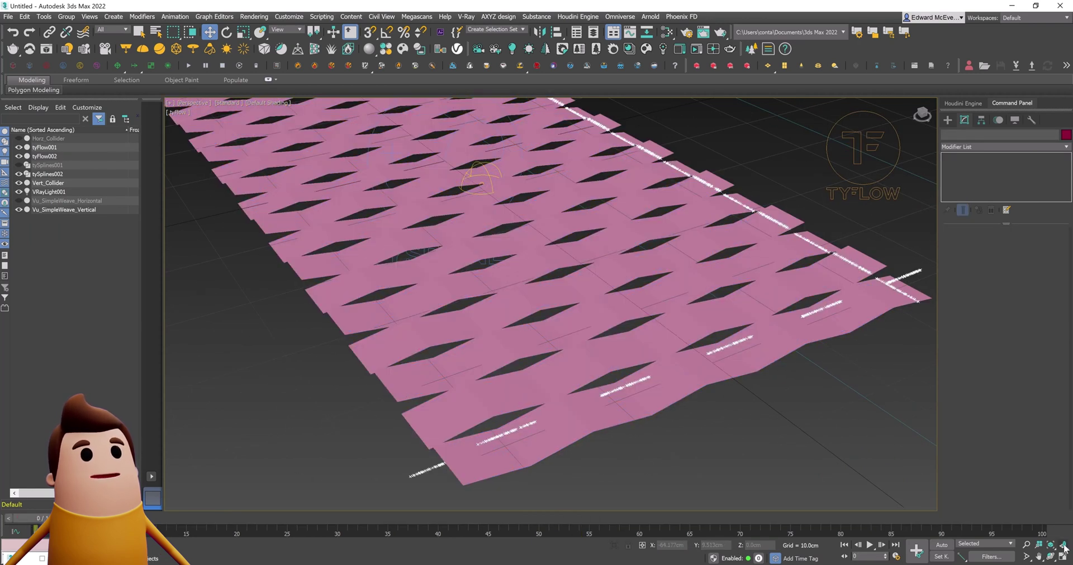
Hide the Vu_SimpleWeave_Vertical mesh and open tyFlow001's Birth Intersections settings in the flow editor
{"action": "left_click", "coordinate": [18, 209]}
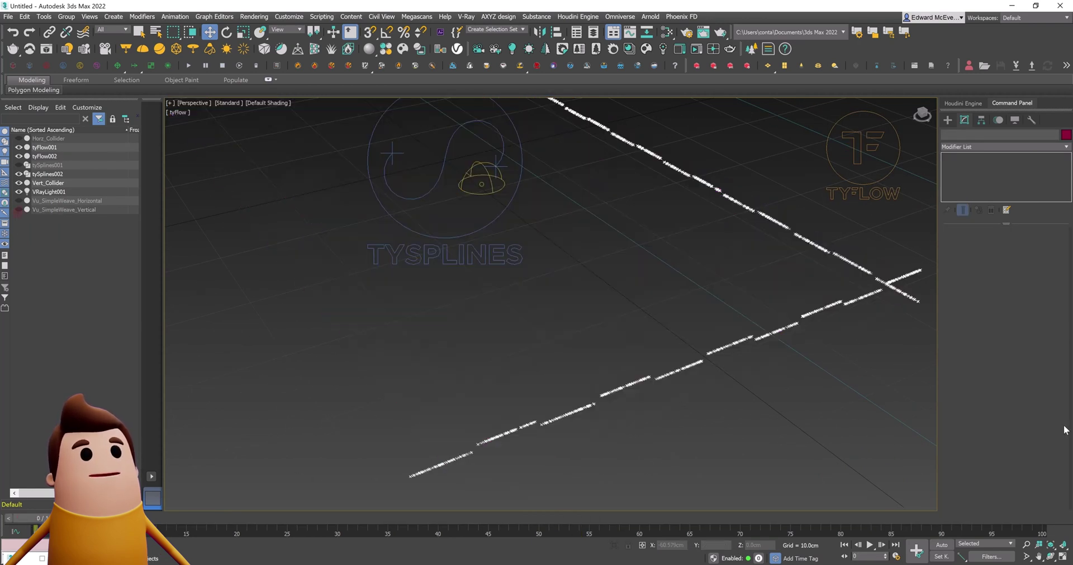
{"action": "left_click", "coordinate": [877, 193]}
{"action": "left_click", "coordinate": [1006, 251]}
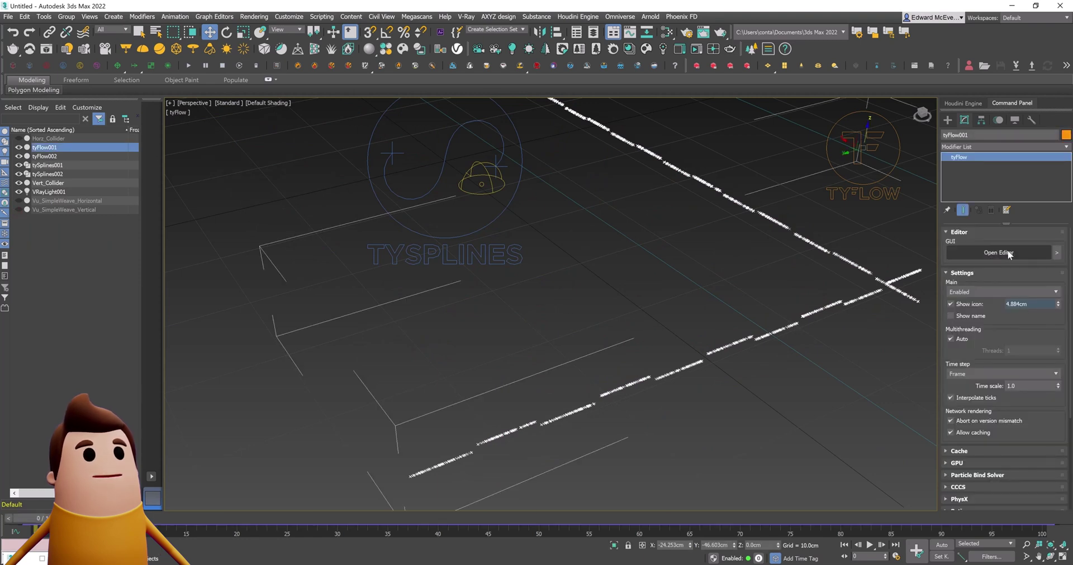
{"action": "left_click", "coordinate": [78, 155]}
{"action": "left_click", "coordinate": [78, 155]}
Scrub the timeline from the first frame to the end to watch both sets of threads grow
{"action": "left_click_drag", "start_coordinate": [34, 518], "coordinate": [332, 513]}
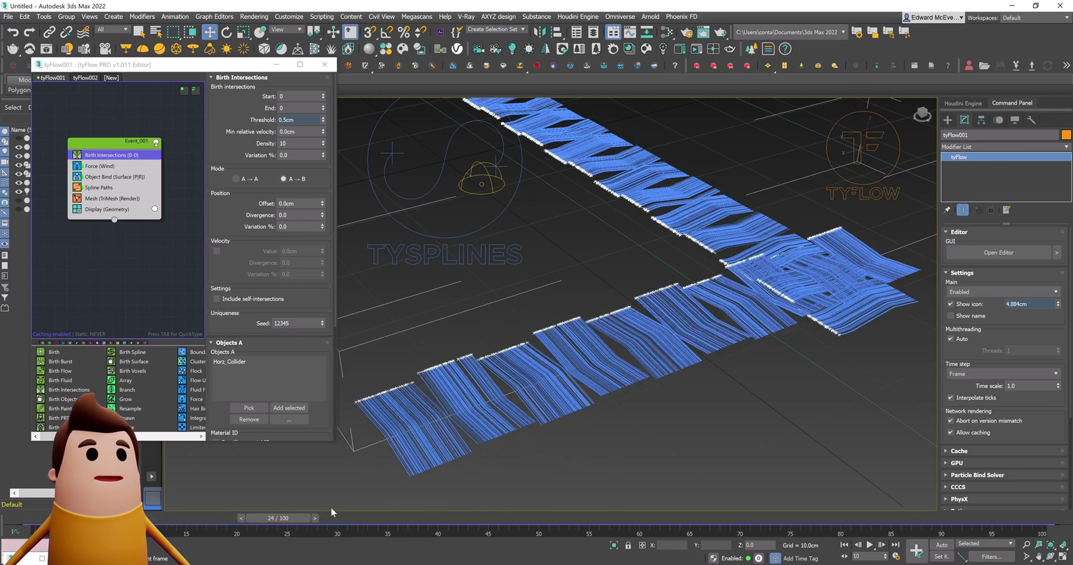
{"action": "left_click_drag", "start_coordinate": [591, 494], "coordinate": [714, 494]}
{"action": "left_click_drag", "start_coordinate": [841, 496], "coordinate": [1052, 494]}
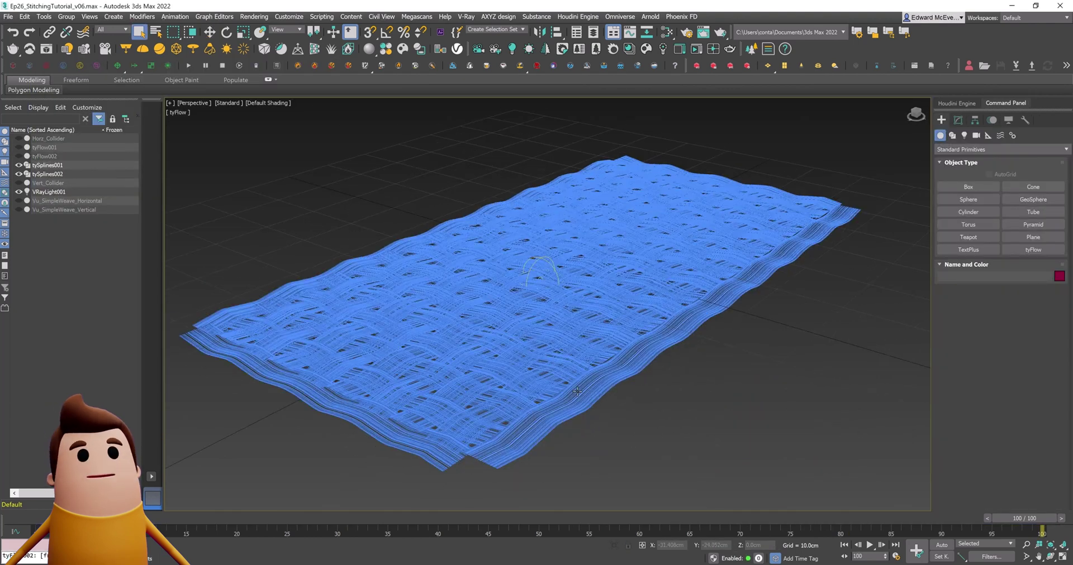
Select tySplines001 and check the conversion types offered for it
{"action": "middle_click_drag", "start_coordinate": [545, 391], "coordinate": [587, 393], "text": "alt"}
{"action": "left_click", "coordinate": [606, 364]}
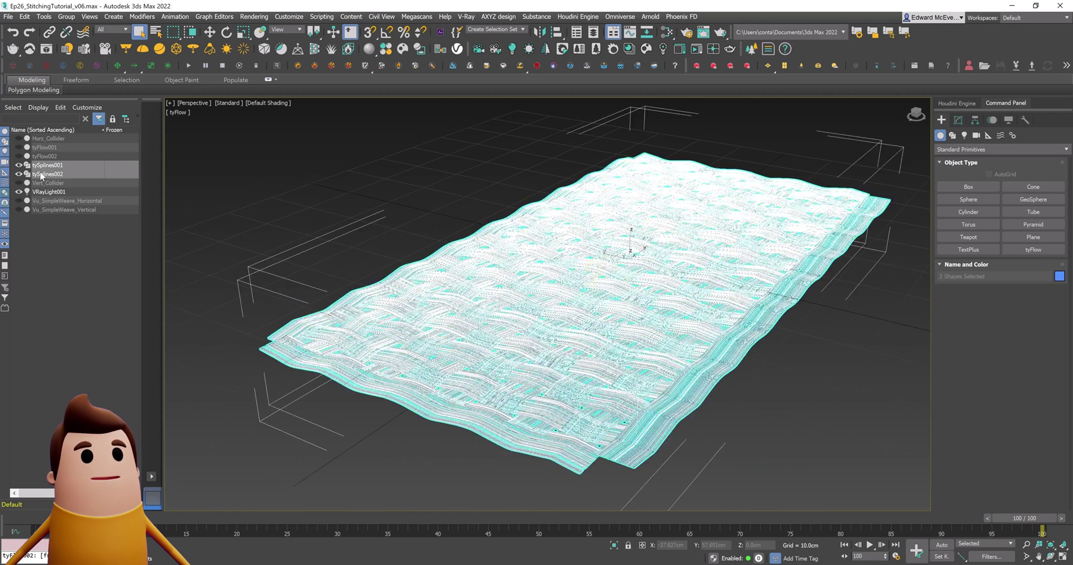
{"action": "left_click", "coordinate": [663, 342]}
{"action": "right_click", "coordinate": [663, 345]}
{"action": "mouse_move", "coordinate": [736, 460]}
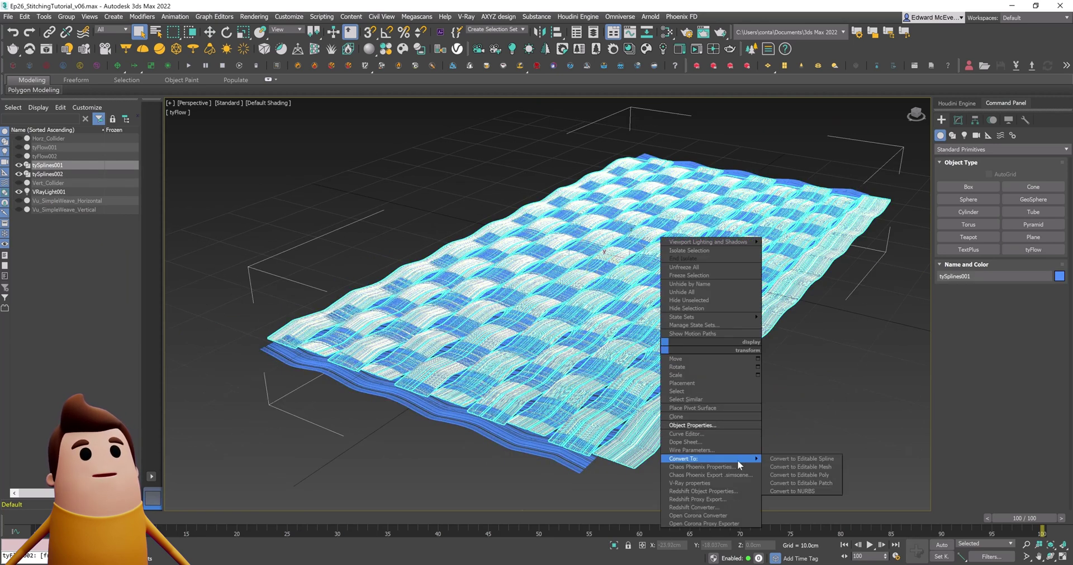
{"action": "left_click", "coordinate": [809, 467]}
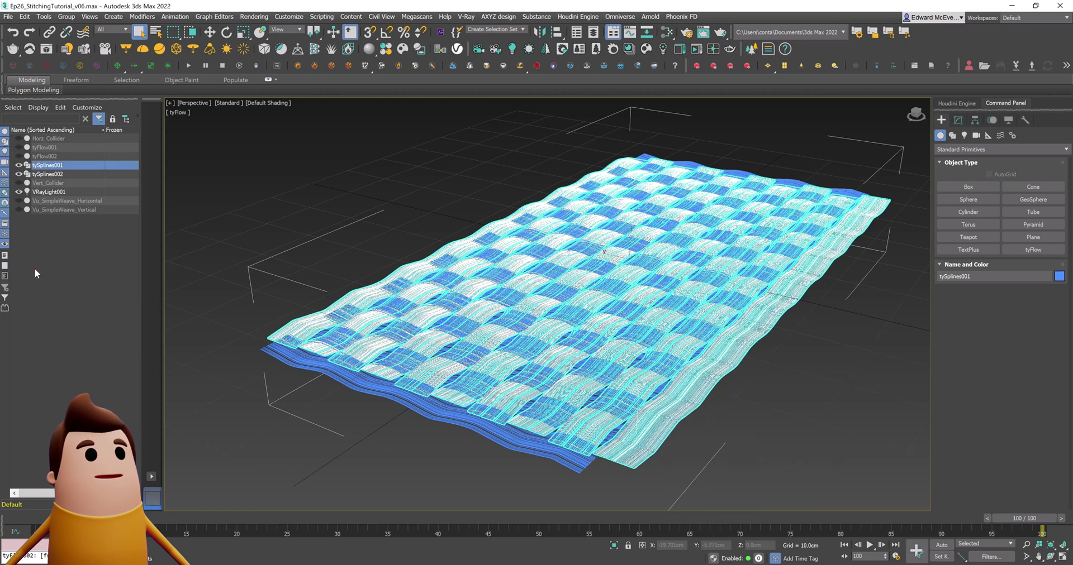
Unhide tyFlow001 and tyFlow002, and open tyFlow001 in the flow editor
{"action": "left_click", "coordinate": [19, 156]}
{"action": "left_click", "coordinate": [19, 147]}
{"action": "left_click", "coordinate": [39, 147]}
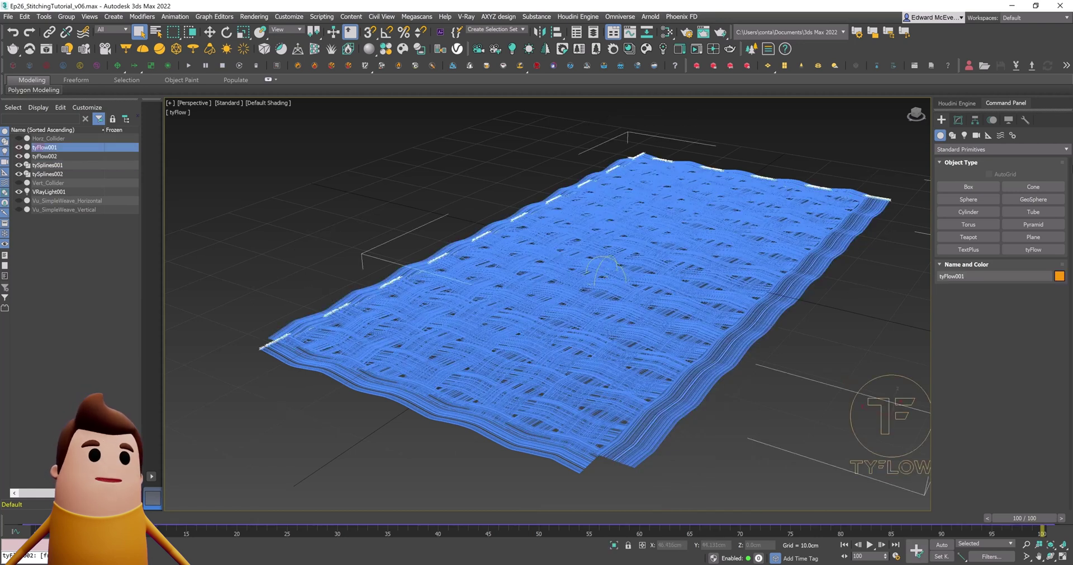
{"action": "left_click", "coordinate": [957, 121]}
{"action": "left_click", "coordinate": [995, 253]}
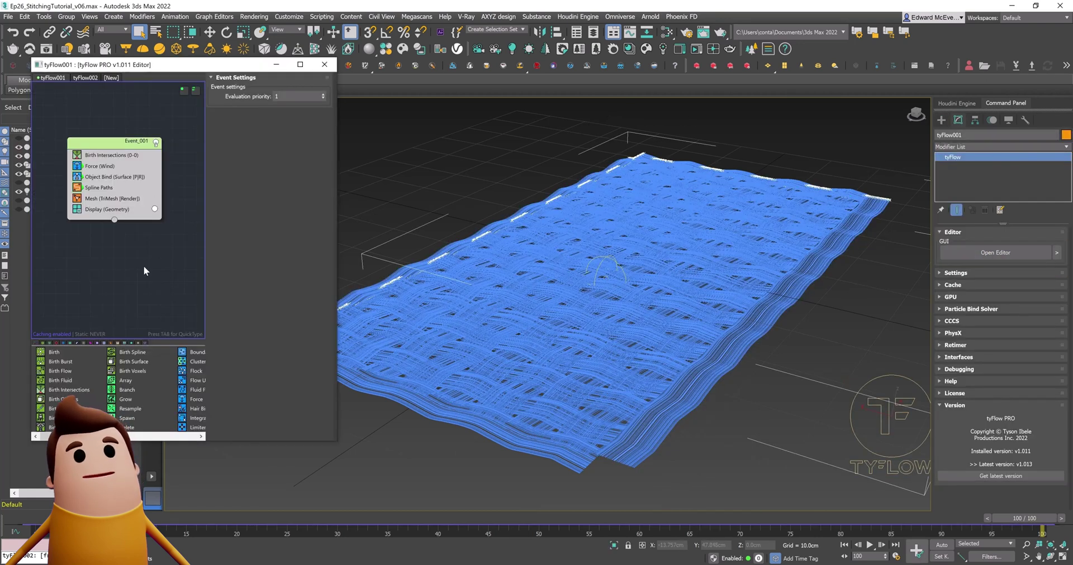
Add an Export Particles operator to tyFlow001 in tyCache (splines) mode with the output file name tyCache_Horizontal
{"action": "double_click", "coordinate": [113, 268]}
{"action": "type", "text": "export"}
{"action": "key", "text": "Return"}
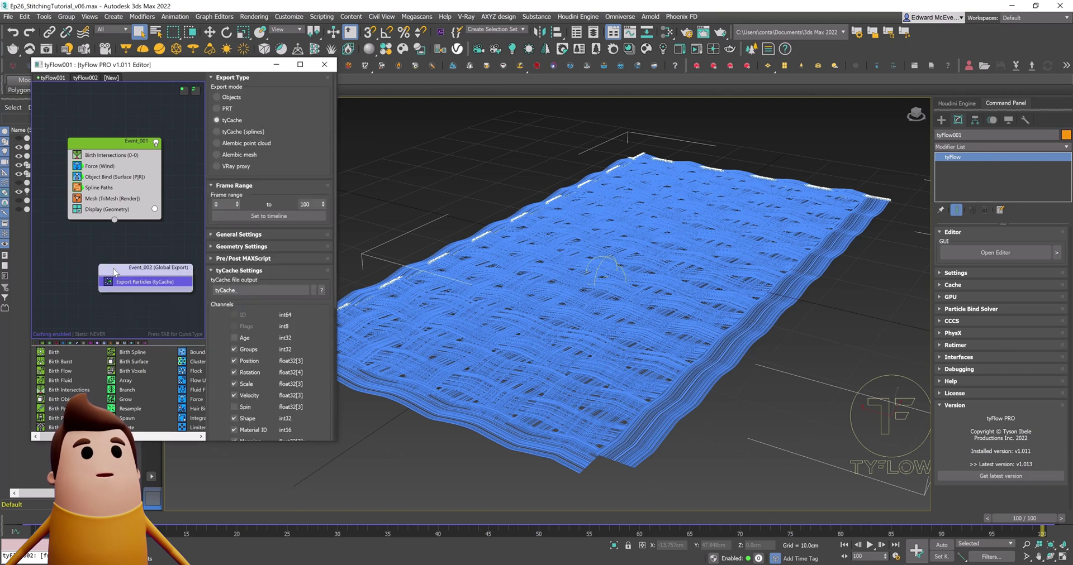
{"action": "left_click", "coordinate": [239, 131]}
{"action": "scroll", "coordinate": [324, 213], "scroll_direction": "down", "scroll_amount": 3}
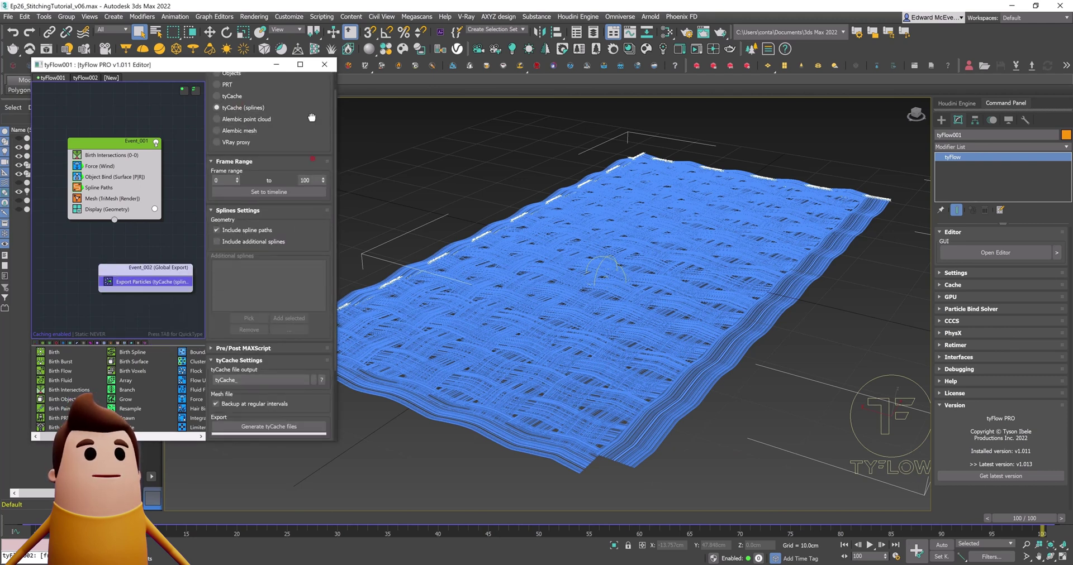
{"action": "left_click", "coordinate": [254, 296]}
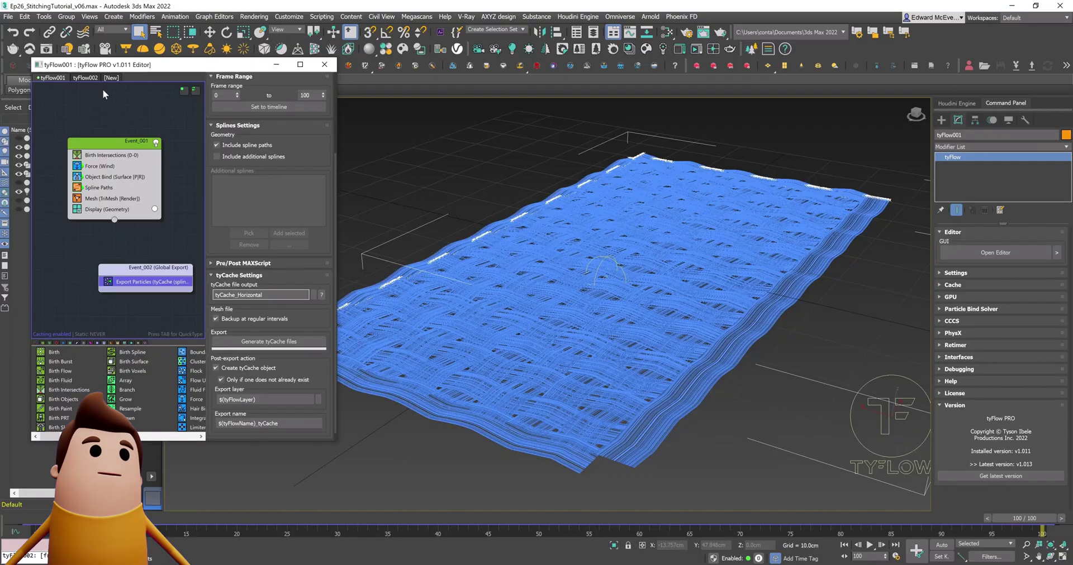
Add an Export Particles operator to tyFlow002 in tyCache (splines) mode with the output file name tyCache_Vertical
{"action": "left_click", "coordinate": [85, 77]}
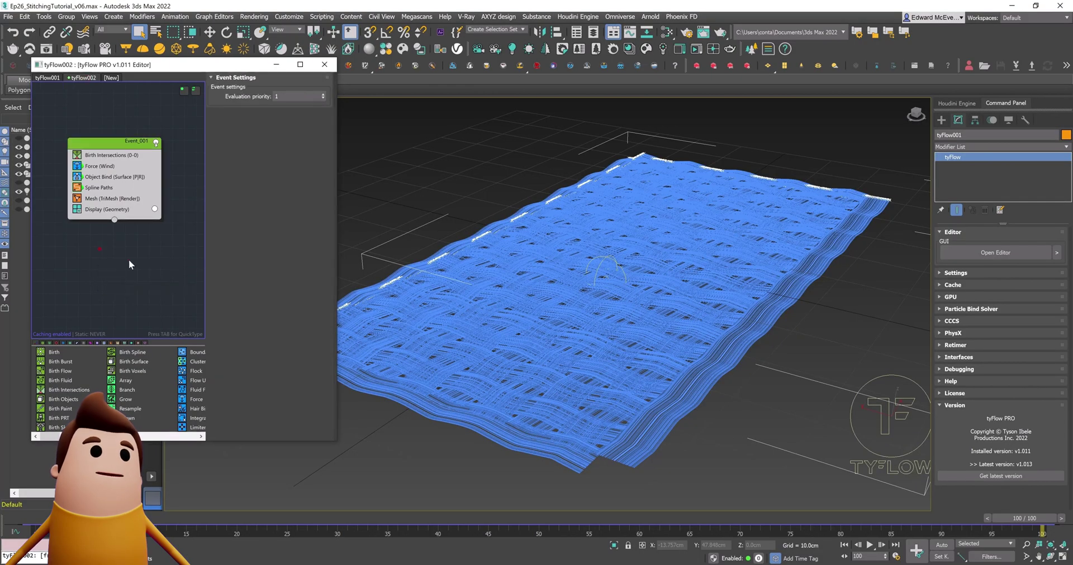
{"action": "key", "text": "Tab"}
{"action": "type", "text": "export"}
{"action": "key", "text": "Return"}
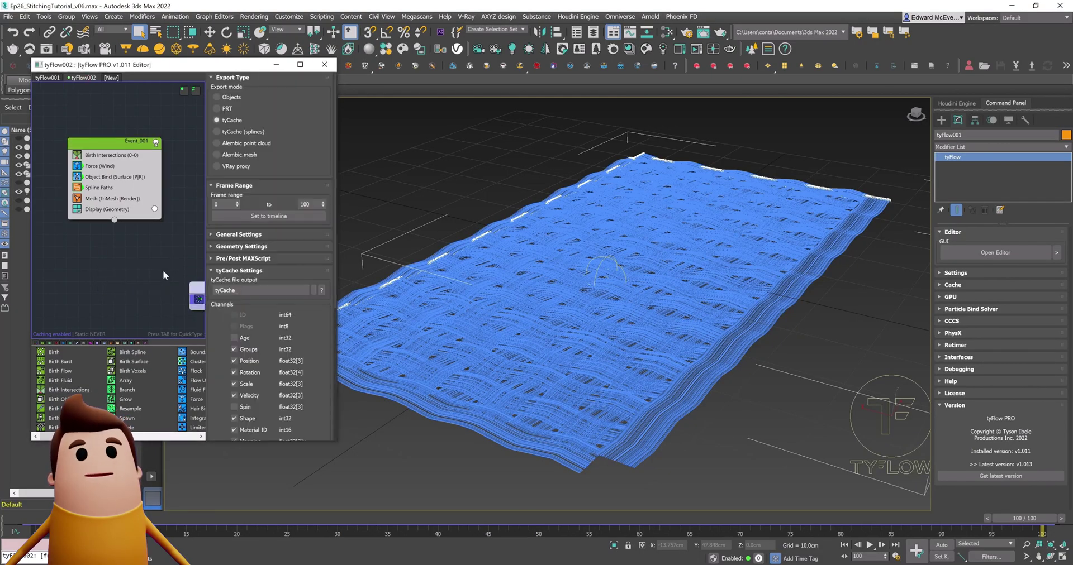
{"action": "left_click_drag", "start_coordinate": [200, 295], "coordinate": [96, 257]}
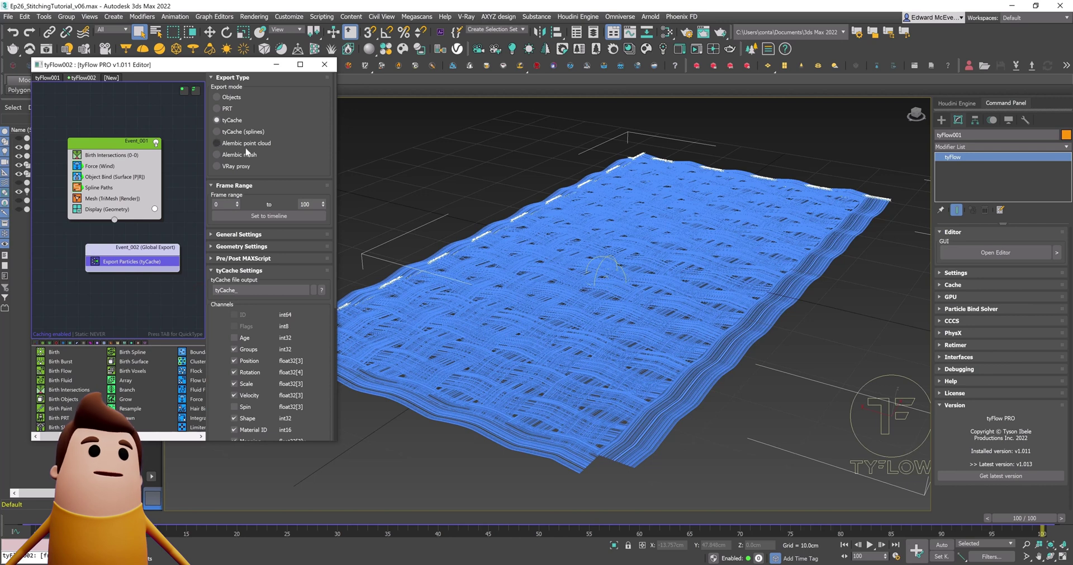
{"action": "left_click", "coordinate": [241, 132]}
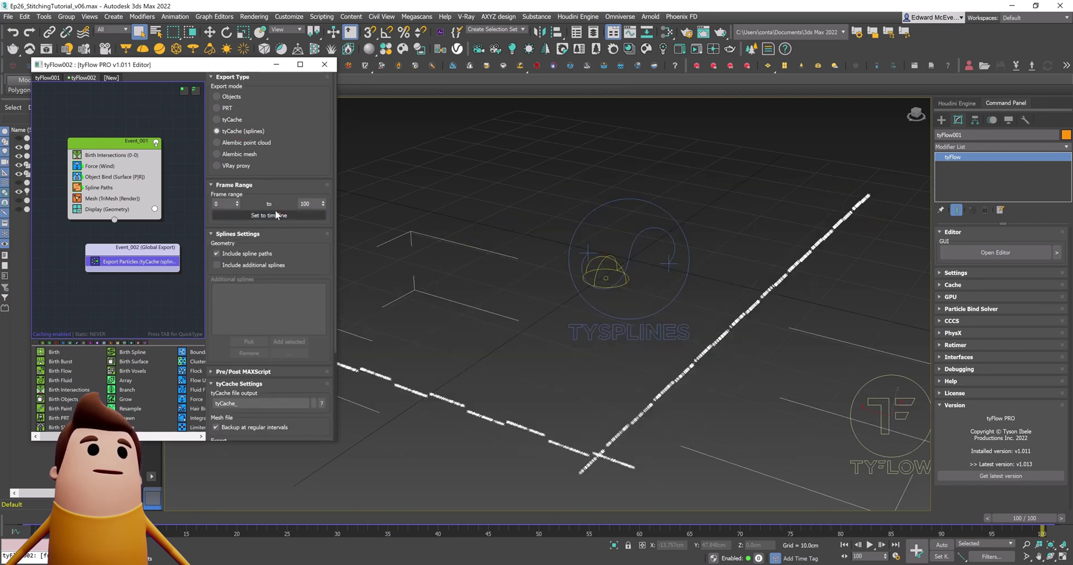
{"action": "left_click", "coordinate": [267, 404]}
{"action": "type", "text": "Vertical"}
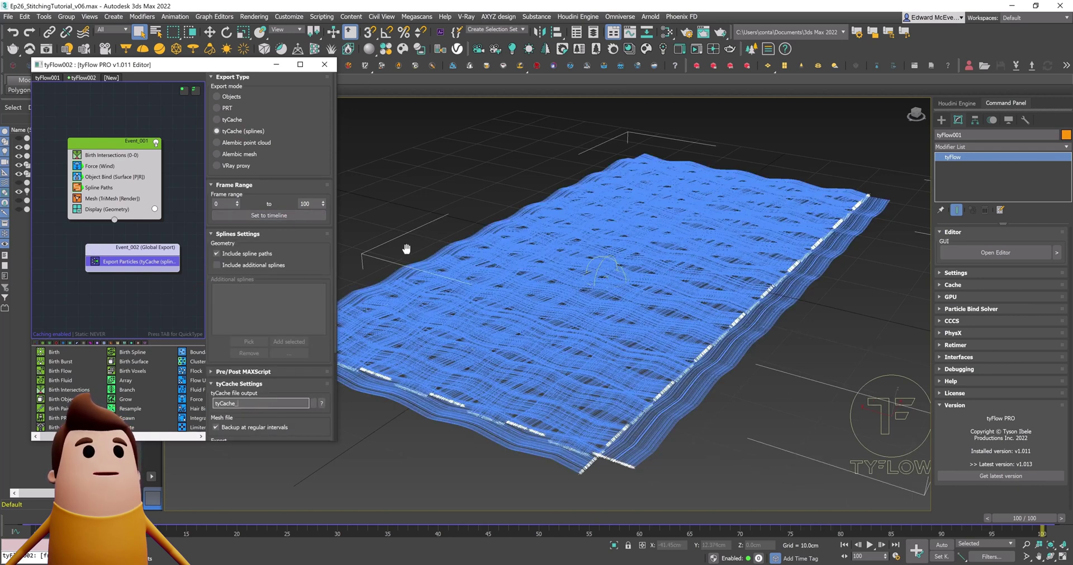
Generate the tyCache_Horizontal files from tyFlow001's Export Particles operator
{"action": "left_click", "coordinate": [49, 78]}
{"action": "left_click", "coordinate": [132, 282]}
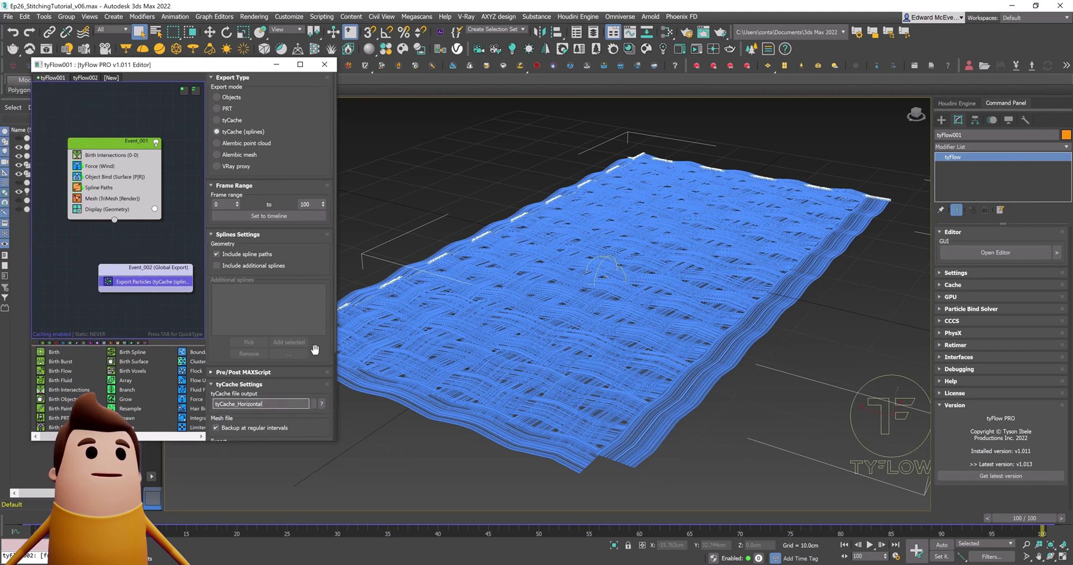
{"action": "scroll", "coordinate": [260, 372], "scroll_direction": "down", "scroll_amount": 3}
{"action": "left_click", "coordinate": [269, 332]}
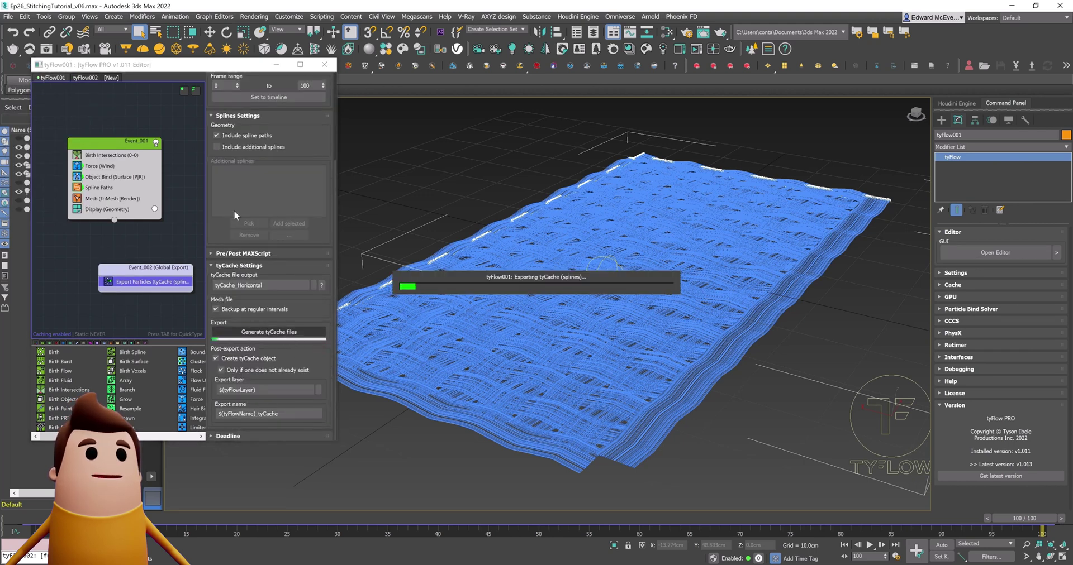
{"action": "key", "text": "Return"}
Generate the tyCache_Vertical files from tyFlow002's Export Particles operator and close the flow editor
{"action": "left_click", "coordinate": [83, 78]}
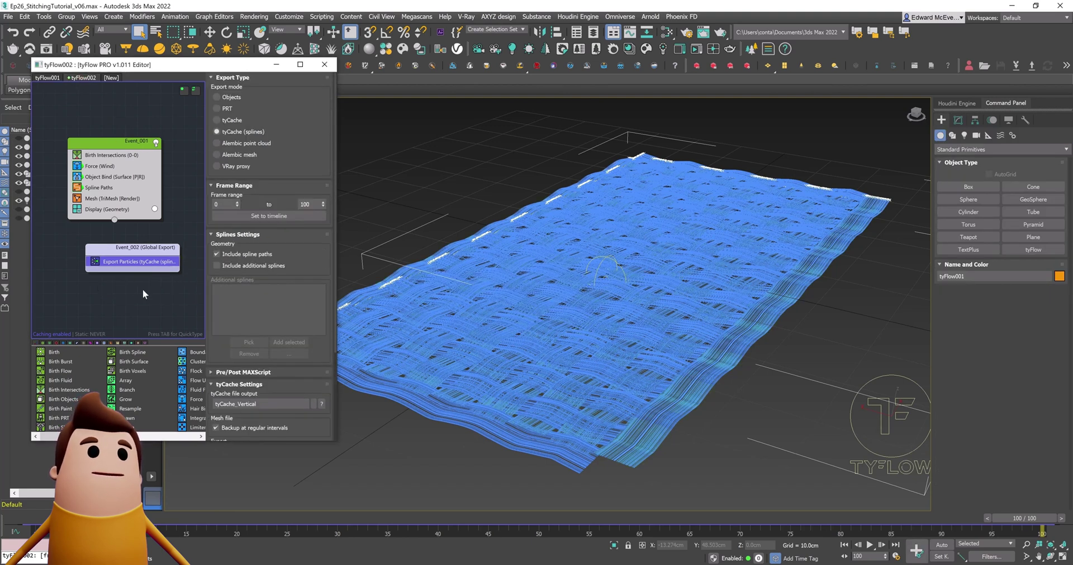
{"action": "scroll", "coordinate": [313, 260], "scroll_direction": "down", "scroll_amount": 3}
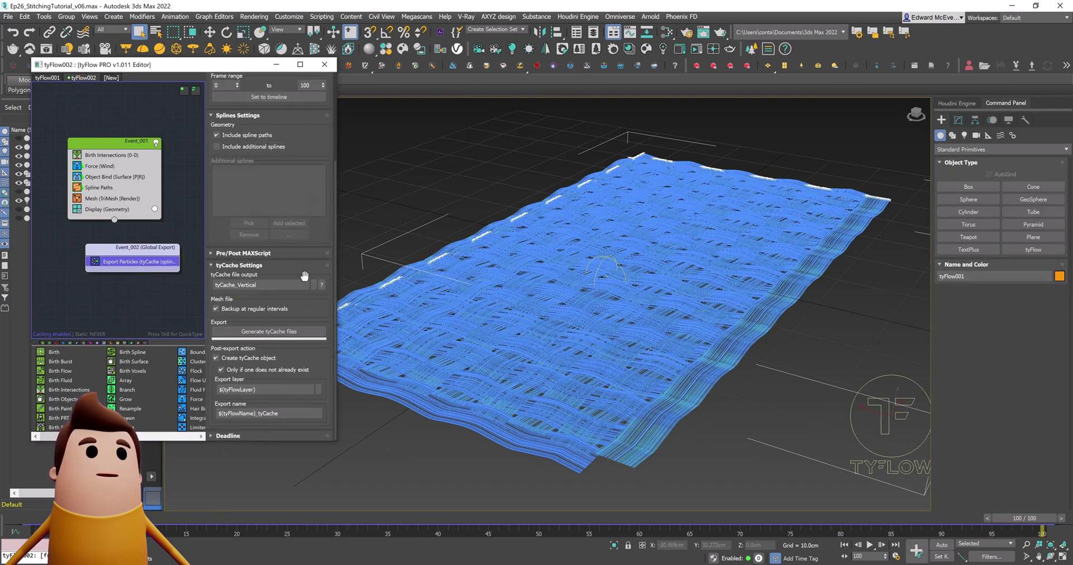
{"action": "left_click", "coordinate": [272, 333]}
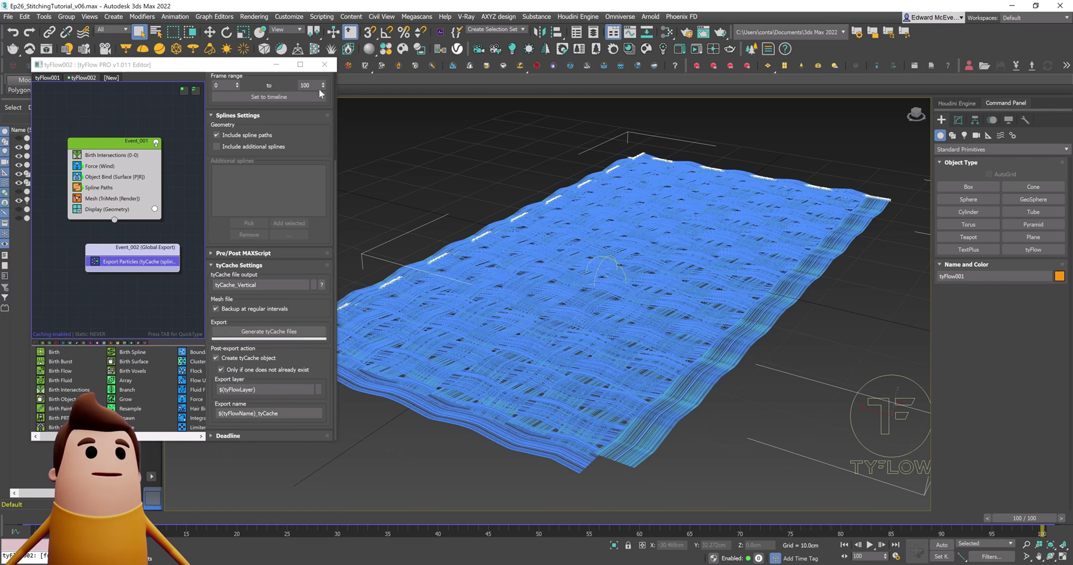
{"action": "left_click", "coordinate": [324, 65]}
Hide tyFlow001, tyFlow002 and both tySplines objects, leaving only the cached threads displayed
{"action": "left_click", "coordinate": [19, 148]}
{"action": "left_click", "coordinate": [18, 165]}
{"action": "left_click", "coordinate": [20, 182]}
{"action": "left_click", "coordinate": [19, 192]}
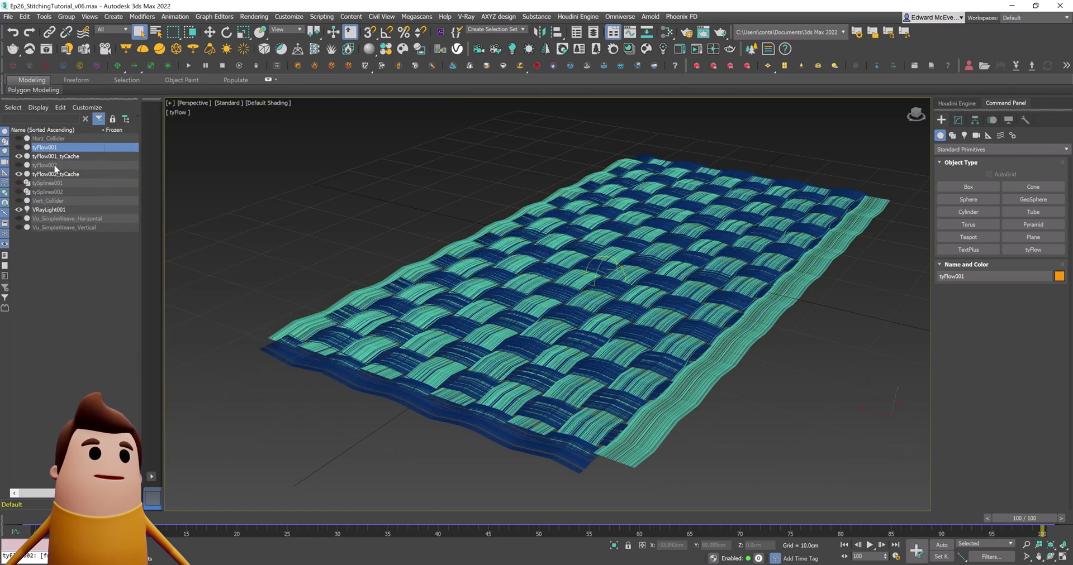
Convert tyFlow001_tyCache to an editable spline
{"action": "left_click", "coordinate": [56, 156]}
{"action": "left_click", "coordinate": [957, 119]}
{"action": "right_click", "coordinate": [602, 284]}
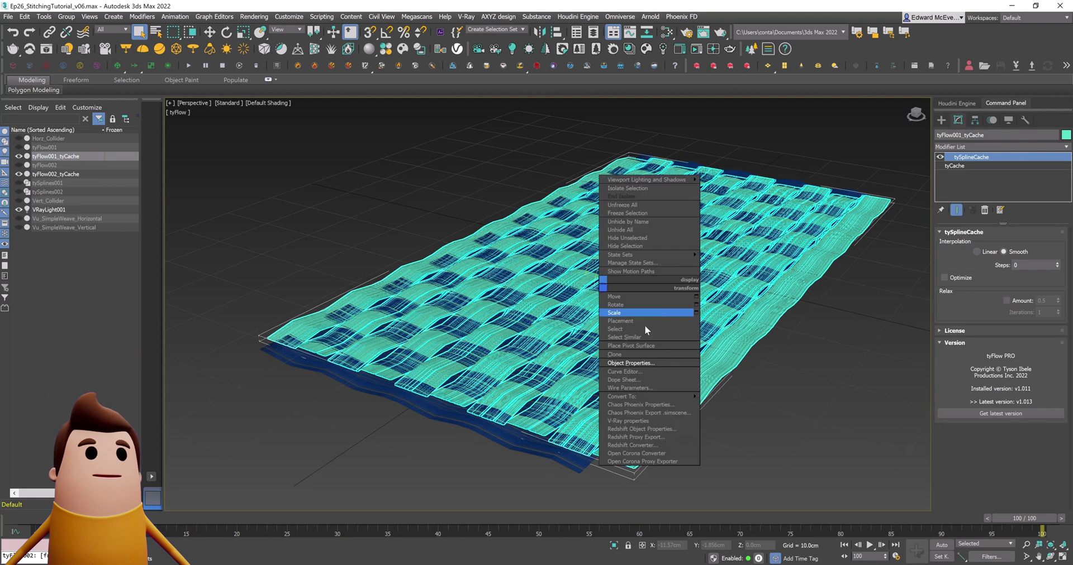
{"action": "mouse_move", "coordinate": [670, 398]}
{"action": "left_click", "coordinate": [767, 397]}
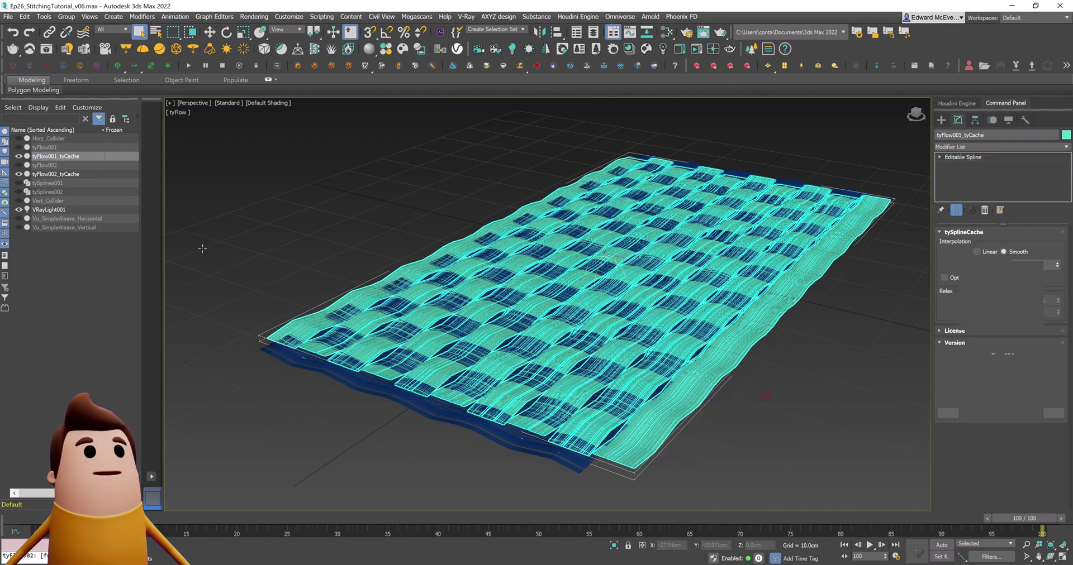
Convert tyFlow002_tyCache to an editable spline
{"action": "left_click", "coordinate": [67, 174]}
{"action": "right_click", "coordinate": [670, 285]}
{"action": "mouse_move", "coordinate": [743, 398]}
{"action": "left_click", "coordinate": [815, 399]}
{"action": "left_click", "coordinate": [816, 387]}
Delete the splines of tyFlow001_tyCache that overhang the weave's long edge, working at spline sub-object level
{"action": "middle_click_drag", "start_coordinate": [817, 385], "coordinate": [814, 383]}
{"action": "middle_click_drag", "start_coordinate": [814, 383], "coordinate": [776, 386]}
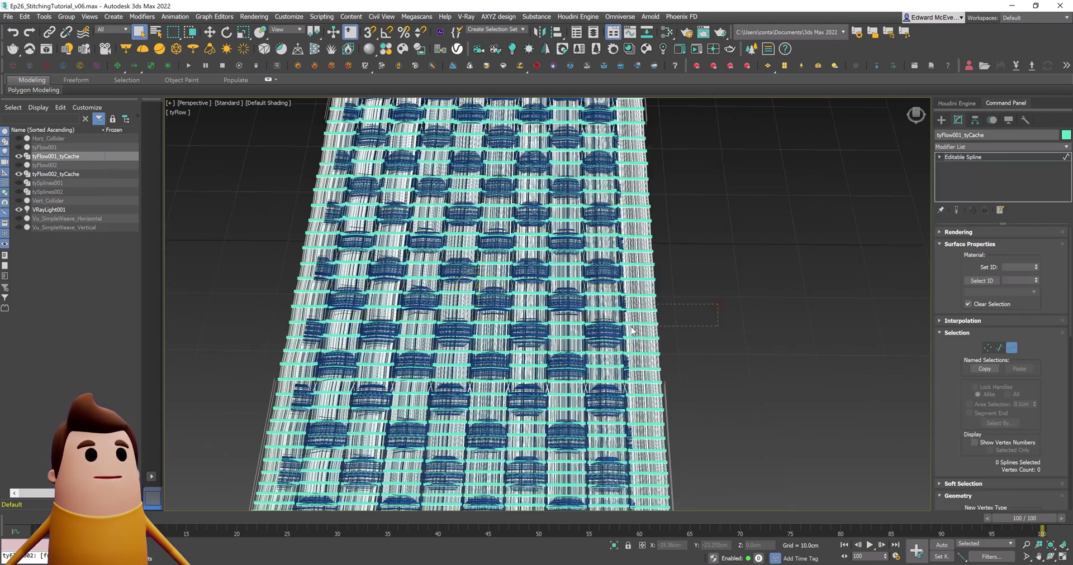
{"action": "left_click", "coordinate": [633, 330]}
{"action": "scroll", "coordinate": [688, 317], "scroll_direction": "up", "scroll_amount": 5}
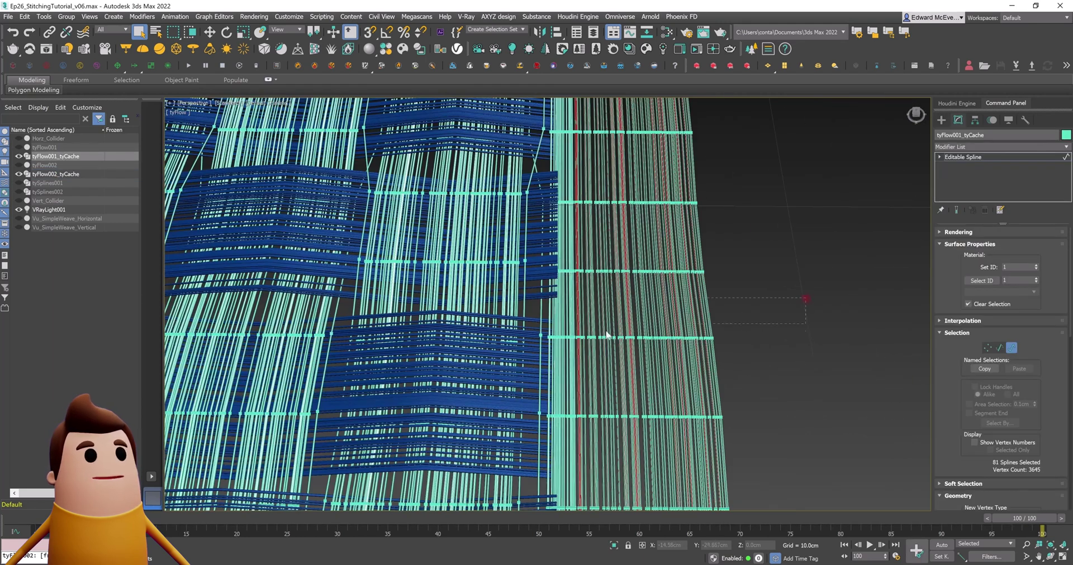
{"action": "left_click_drag", "start_coordinate": [545, 334], "coordinate": [545, 333]}
{"action": "scroll", "coordinate": [634, 302], "scroll_direction": "down", "scroll_amount": 6}
{"action": "middle_click_drag", "start_coordinate": [634, 302], "coordinate": [671, 251], "text": "alt"}
{"action": "key", "text": "Delete"}
Trim tyFlow002_tyCache in the top view by deleting the splines that extend beyond the weave's edge
{"action": "scroll", "coordinate": [670, 251], "scroll_direction": "up", "scroll_amount": 2}
{"action": "middle_click_drag", "start_coordinate": [749, 207], "coordinate": [894, 162]}
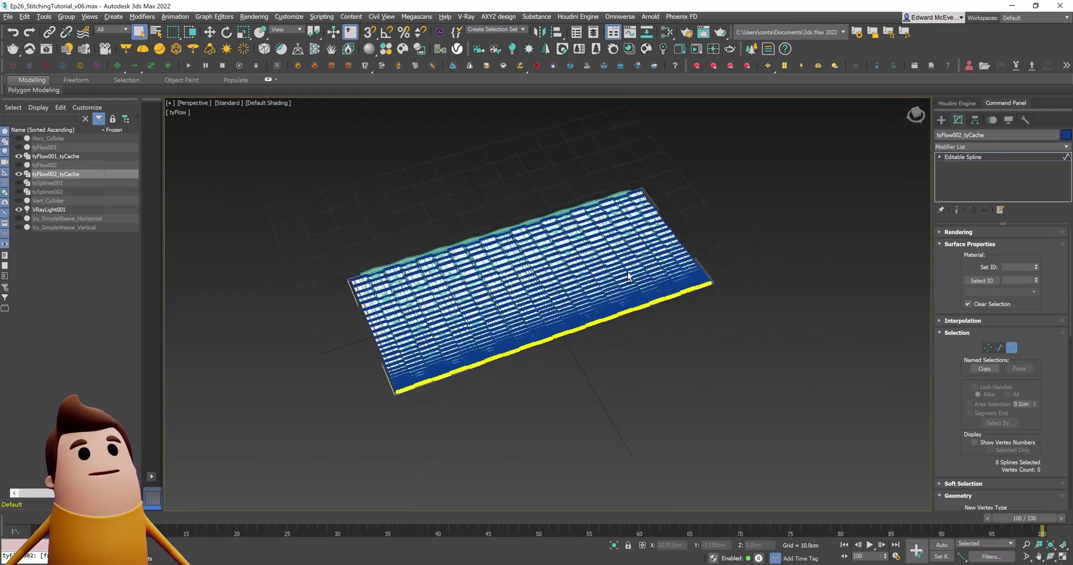
{"action": "middle_click_drag", "start_coordinate": [630, 277], "coordinate": [625, 274], "text": "alt"}
{"action": "key", "text": "t"}
{"action": "scroll", "coordinate": [696, 306], "scroll_direction": "up", "scroll_amount": 5}
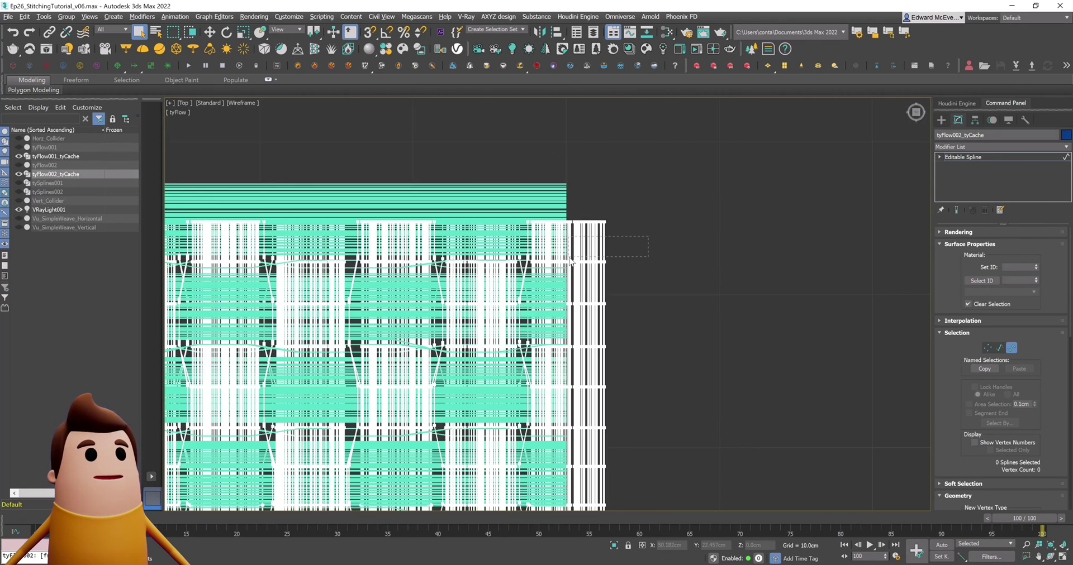
{"action": "middle_click_drag", "start_coordinate": [594, 242], "coordinate": [872, 234]}
{"action": "scroll", "coordinate": [872, 234], "scroll_direction": "down", "scroll_amount": 5}
{"action": "scroll", "coordinate": [436, 181], "scroll_direction": "up", "scroll_amount": 7}
{"action": "middle_click_drag", "start_coordinate": [726, 358], "coordinate": [496, 209]}
{"action": "left_click_drag", "start_coordinate": [463, 210], "coordinate": [574, 292]}
{"action": "key", "text": "Delete"}
{"action": "scroll", "coordinate": [574, 293], "scroll_direction": "down", "scroll_amount": 4}
{"action": "left_click", "coordinate": [652, 272]}
{"action": "scroll", "coordinate": [642, 184], "scroll_direction": "up", "scroll_amount": 8}
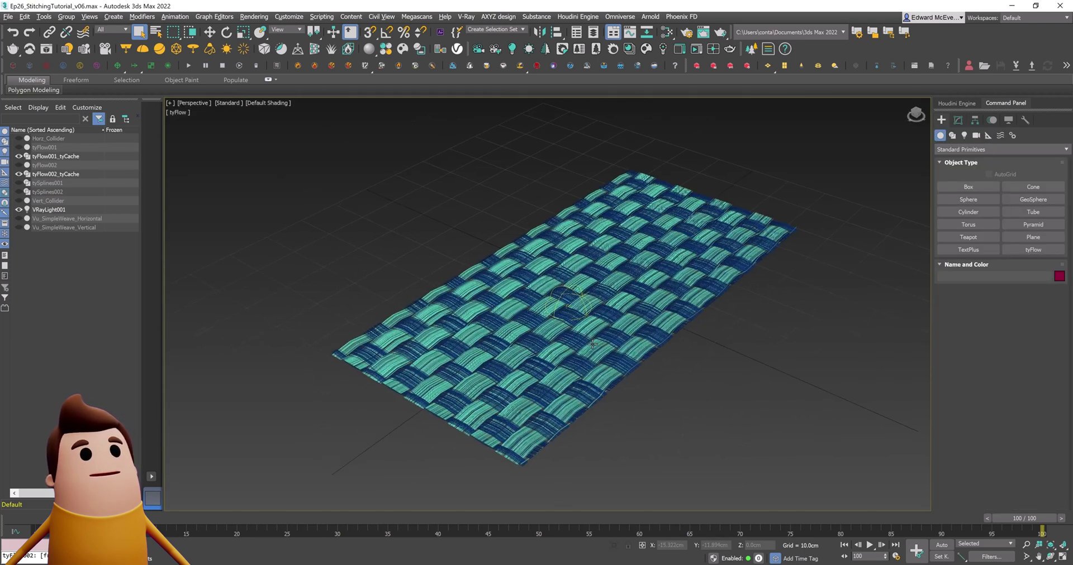
Create a plane about 57 cm long and 109 cm wide beside the weave and display the viewport in wireframe
{"action": "left_click_drag", "start_coordinate": [850, 241], "coordinate": [346, 439]}
{"action": "right_click", "coordinate": [346, 438]}
{"action": "key", "text": "F3"}
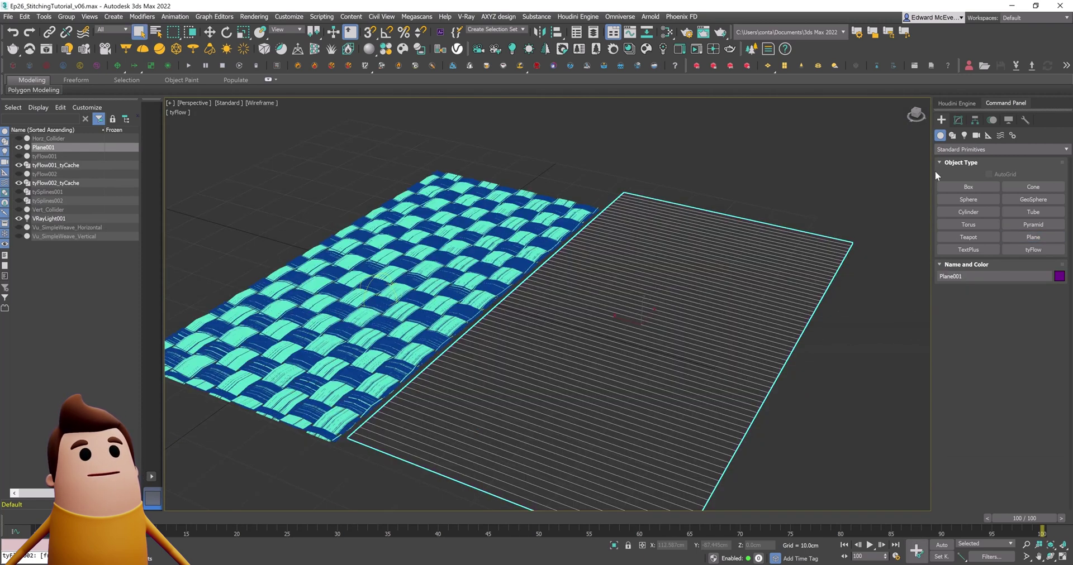
Set the plane's width segments to 1 and its length segments to 70
{"action": "left_click", "coordinate": [958, 118]}
{"action": "right_click", "coordinate": [1032, 282]}
{"action": "left_click", "coordinate": [1013, 272]}
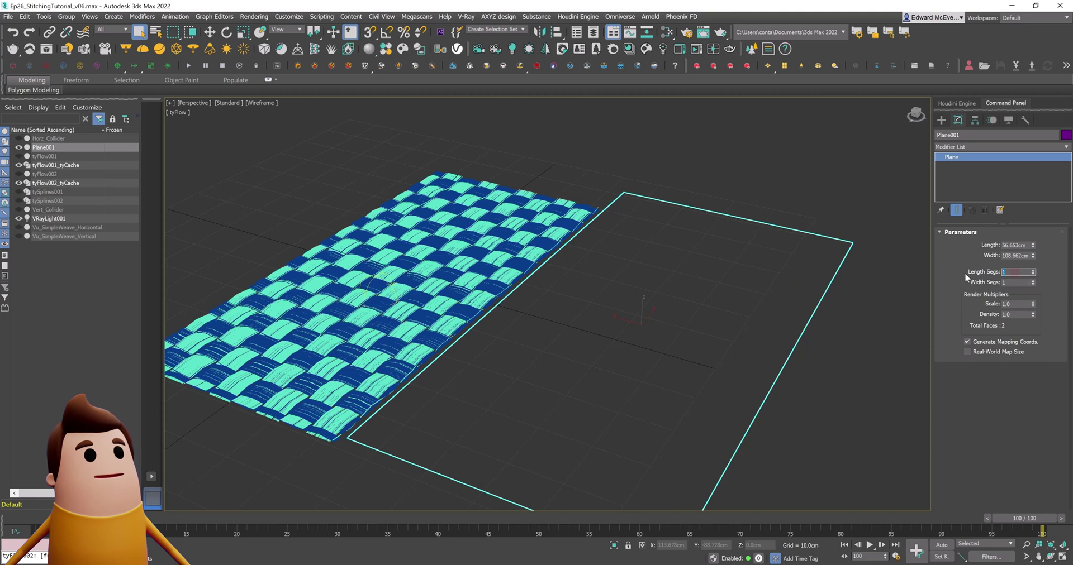
{"action": "type", "text": "70"}
{"action": "key", "text": "Return"}
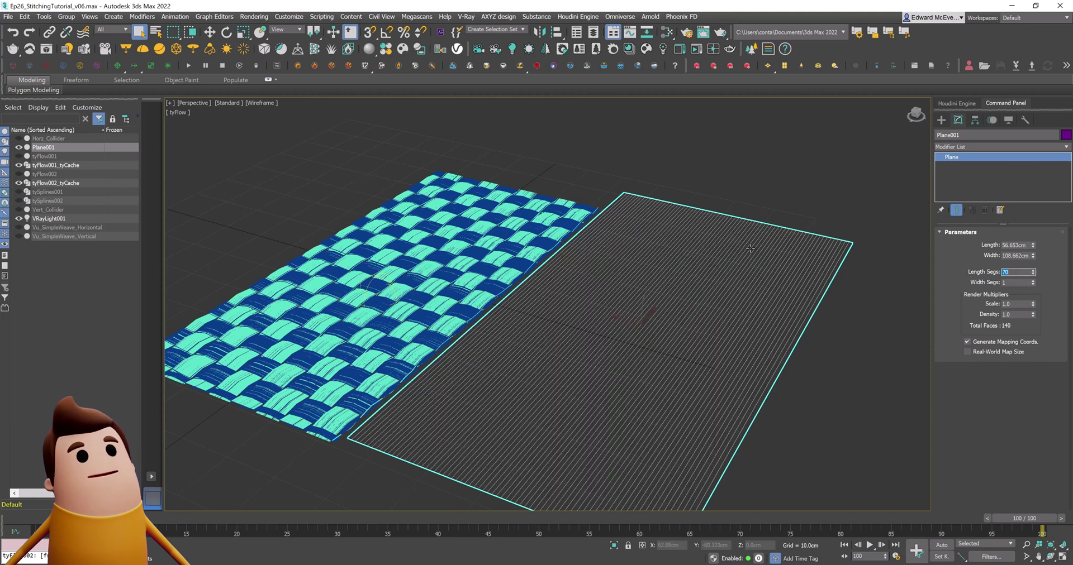
Apply a tyMeshToSplines modifier to the segmented plane
{"action": "left_click", "coordinate": [1065, 147]}
{"action": "scroll", "coordinate": [1004, 327], "scroll_direction": "down", "scroll_amount": 20}
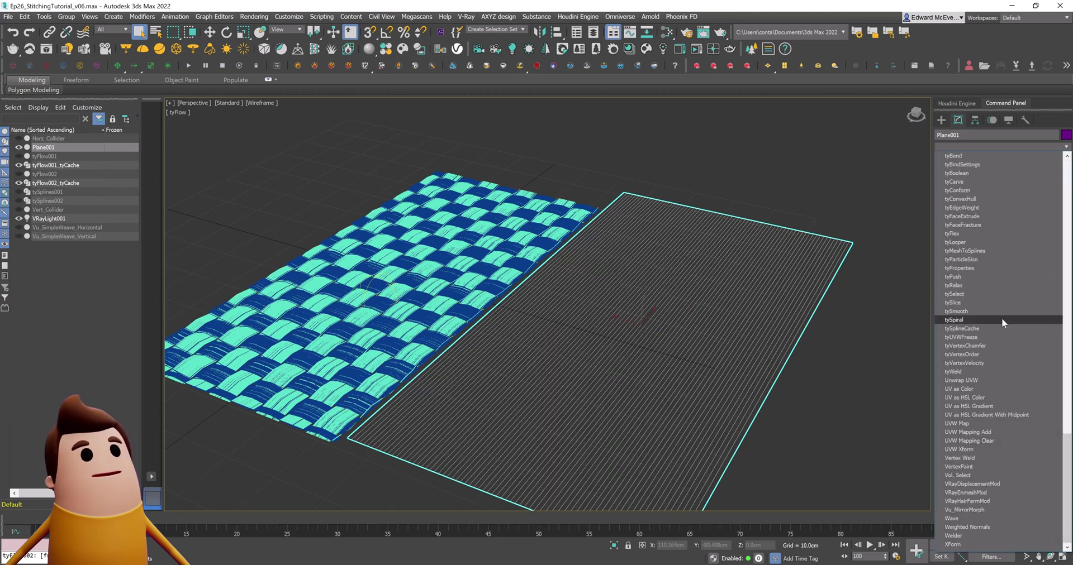
{"action": "left_click", "coordinate": [983, 251]}
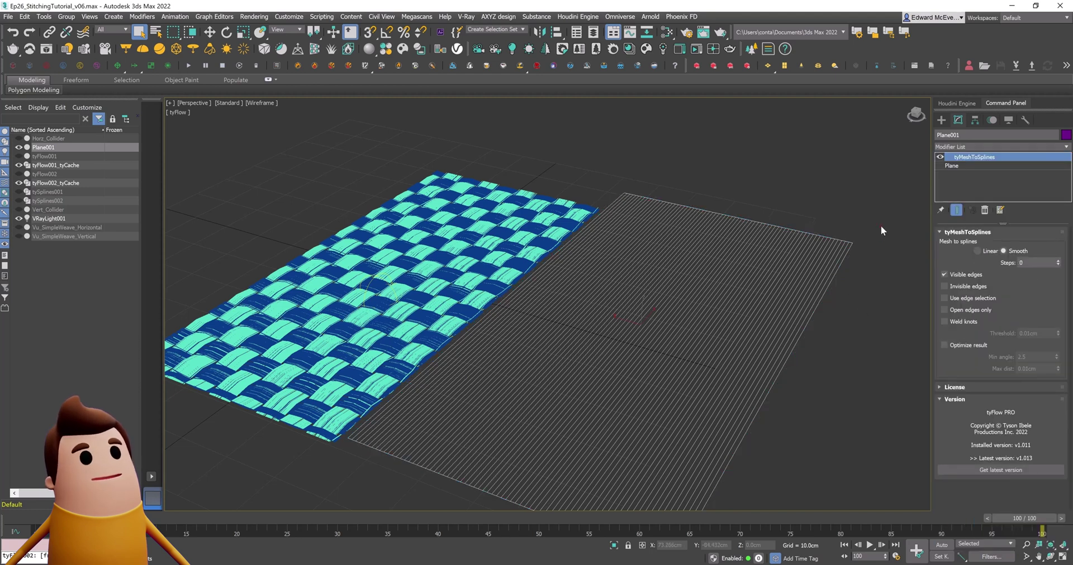
Duplicate the splined plane in place and resegment the copy so its lines run crosswise to the original's
{"action": "key", "text": "ctrl+v"}
{"action": "left_click", "coordinate": [509, 327]}
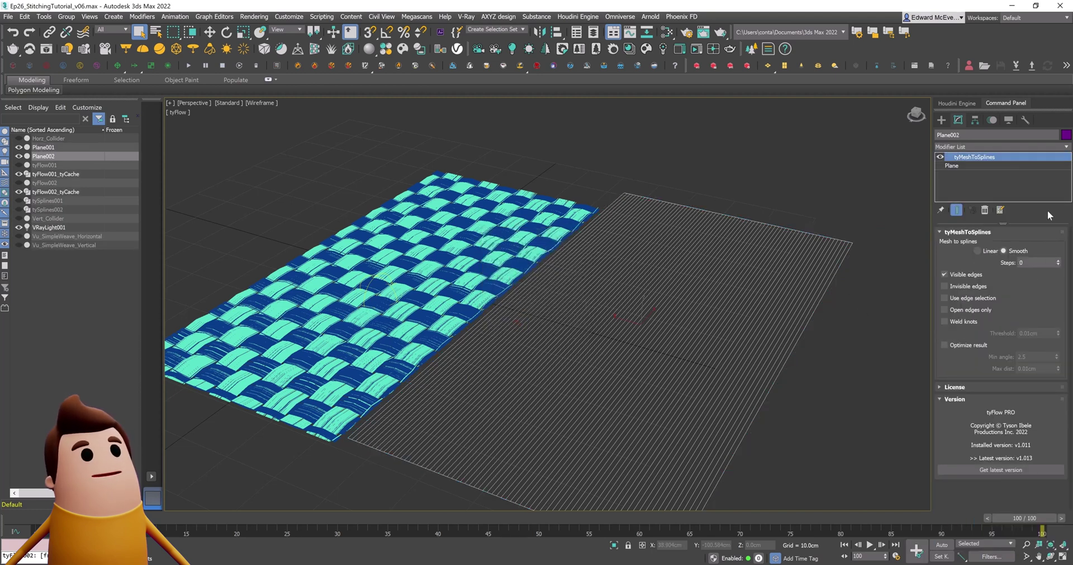
{"action": "left_click", "coordinate": [984, 166]}
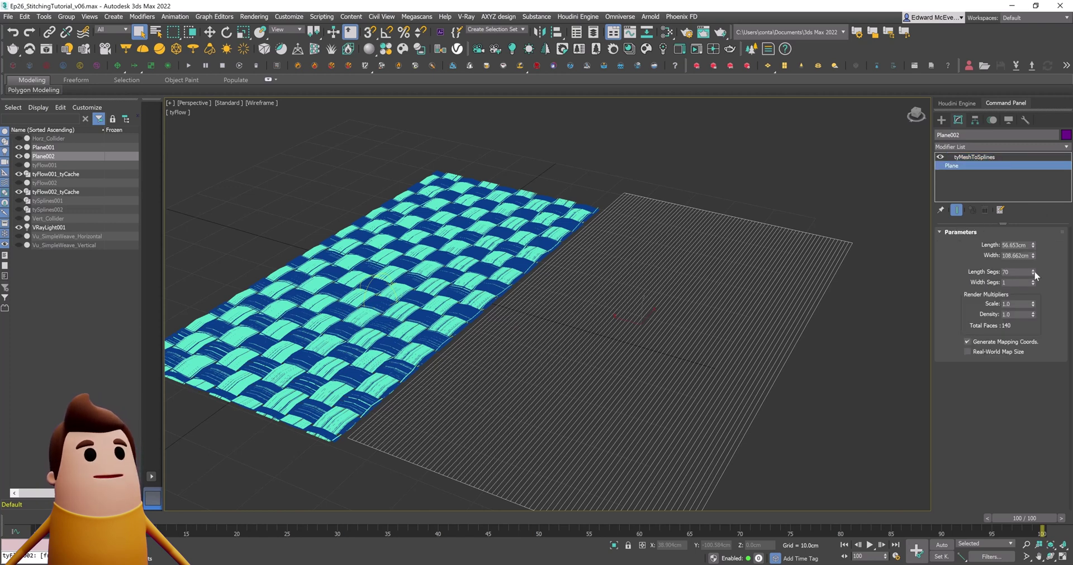
{"action": "right_click", "coordinate": [1032, 274]}
{"action": "right_click", "coordinate": [1033, 282]}
{"action": "key", "text": "Return"}
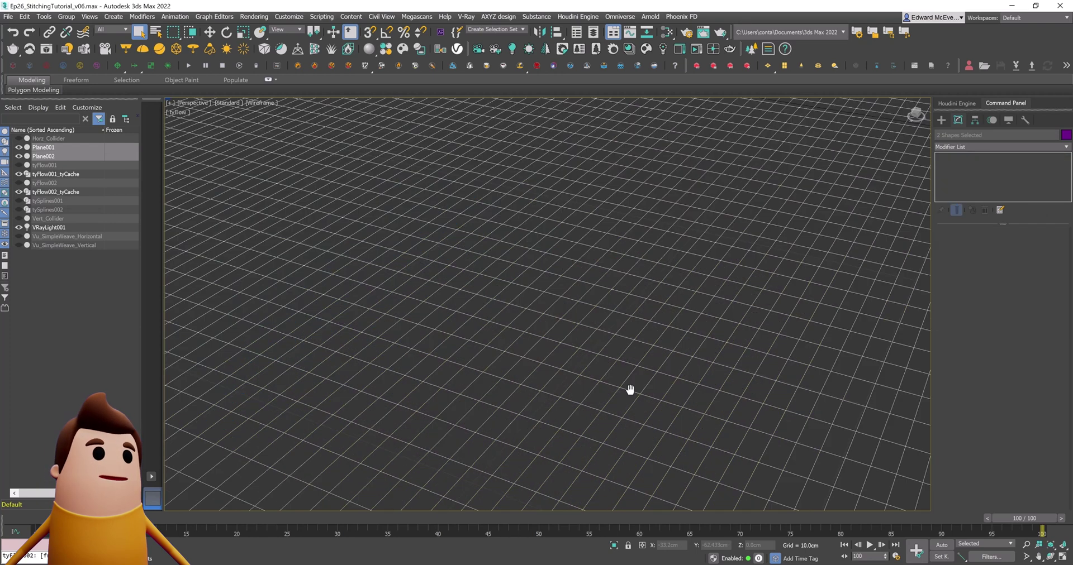
Convert both splined planes to editable splines and inspect the resulting grid from several angles
{"action": "middle_click_drag", "start_coordinate": [629, 390], "coordinate": [699, 341]}
{"action": "scroll", "coordinate": [699, 341], "scroll_direction": "down", "scroll_amount": 3}
{"action": "middle_click_drag", "start_coordinate": [855, 369], "coordinate": [819, 380], "text": "alt"}
{"action": "right_click", "coordinate": [730, 349]}
{"action": "mouse_move", "coordinate": [796, 459]}
{"action": "left_click", "coordinate": [860, 458]}
{"action": "middle_click_drag", "start_coordinate": [848, 427], "coordinate": [509, 338], "text": "alt"}
{"action": "scroll", "coordinate": [508, 246], "scroll_direction": "up", "scroll_amount": 5}
{"action": "middle_click_drag", "start_coordinate": [509, 246], "coordinate": [566, 285], "text": "alt"}
{"action": "scroll", "coordinate": [566, 284], "scroll_direction": "down", "scroll_amount": 10}
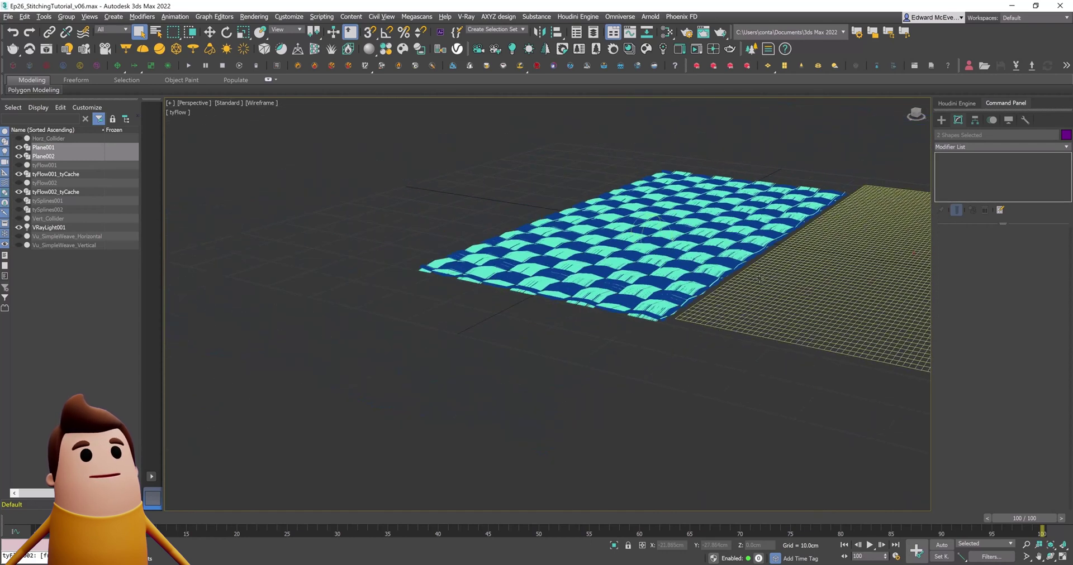
{"action": "middle_click_drag", "start_coordinate": [759, 278], "coordinate": [852, 179], "text": "alt"}
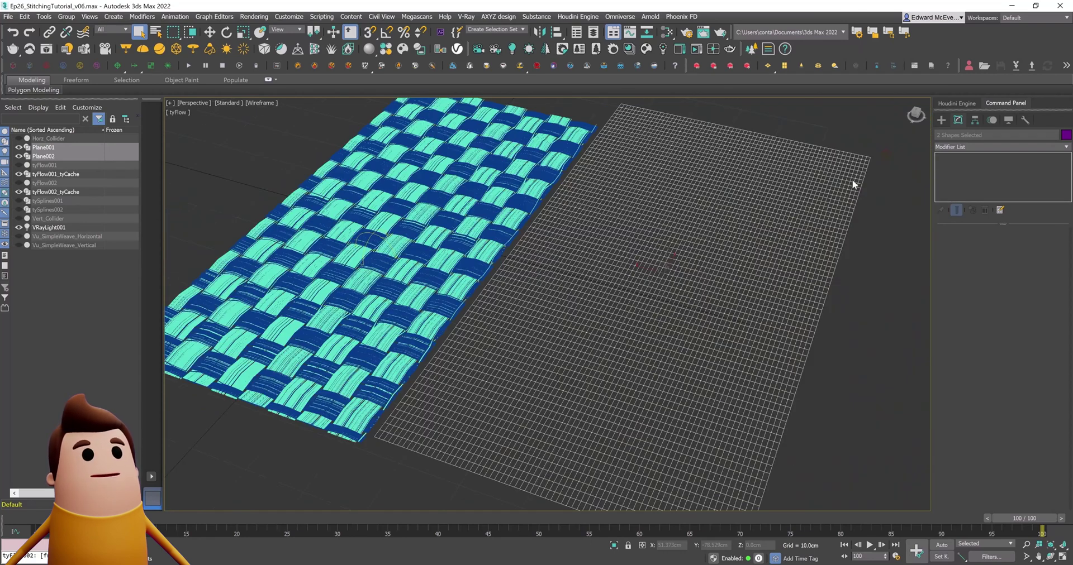
Delete both plane spline objects beside the weave
{"action": "key", "text": "Delete"}
{"action": "middle_click_drag", "start_coordinate": [754, 185], "coordinate": [782, 304], "text": "alt"}
{"action": "scroll", "coordinate": [612, 263], "scroll_direction": "up", "scroll_amount": 5}
{"action": "scroll", "coordinate": [612, 264], "scroll_direction": "down", "scroll_amount": 4}
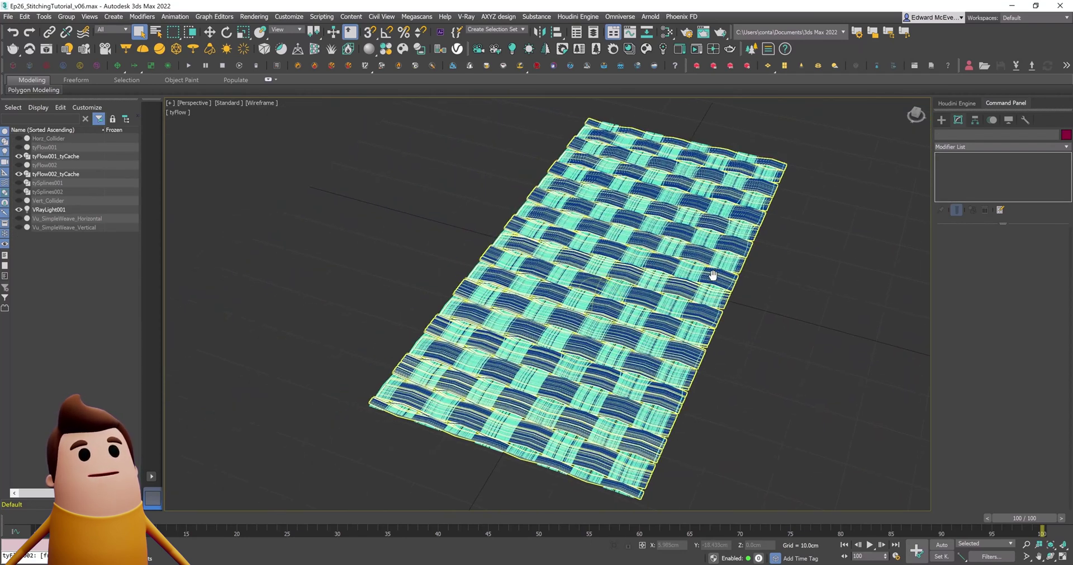
{"action": "middle_click_drag", "start_coordinate": [713, 276], "coordinate": [686, 288]}
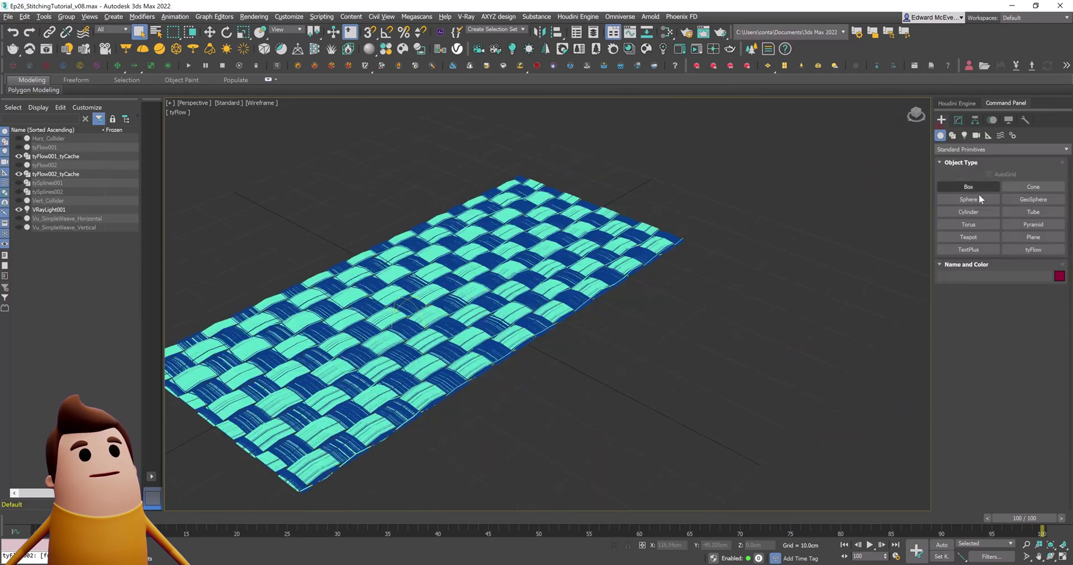
Create a sphere of about 6 cm radius beyond the weave's far corner and name it Sphere_COLLIDER
{"action": "left_click", "coordinate": [968, 199]}
{"action": "left_click_drag", "start_coordinate": [746, 235], "coordinate": [775, 234]}
{"action": "right_click", "coordinate": [882, 199]}
{"action": "left_click", "coordinate": [957, 120]}
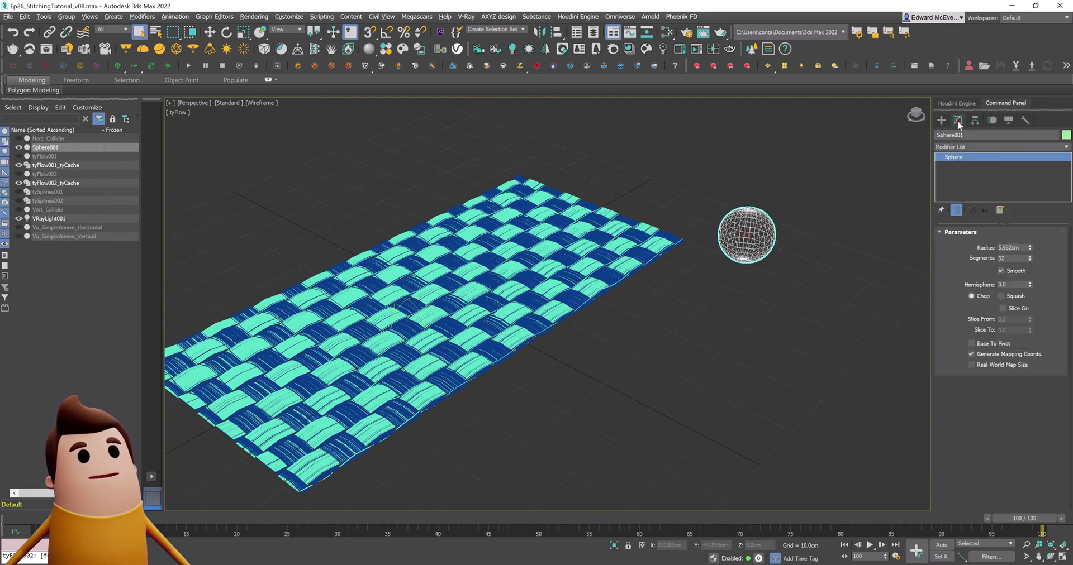
{"action": "left_click", "coordinate": [1051, 140]}
{"action": "type", "text": "Sphere_COLLIDER"}
{"action": "key", "text": "Return"}
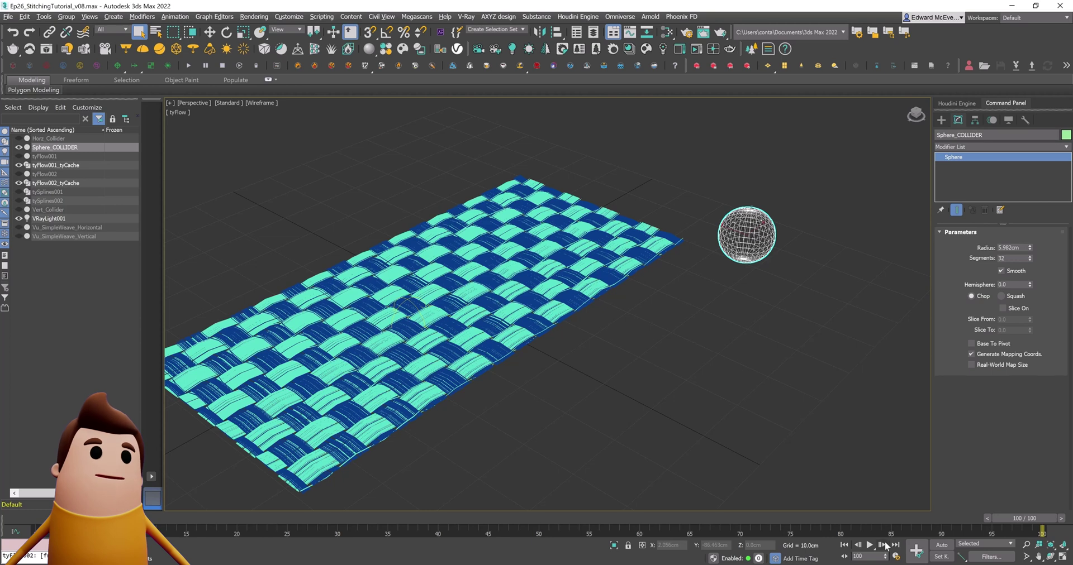
Set the animation's end time to frame 200
{"action": "left_click", "coordinate": [895, 556]}
{"action": "double_click", "coordinate": [500, 316]}
{"action": "type", "text": "200"}
{"action": "key", "text": "Return"}
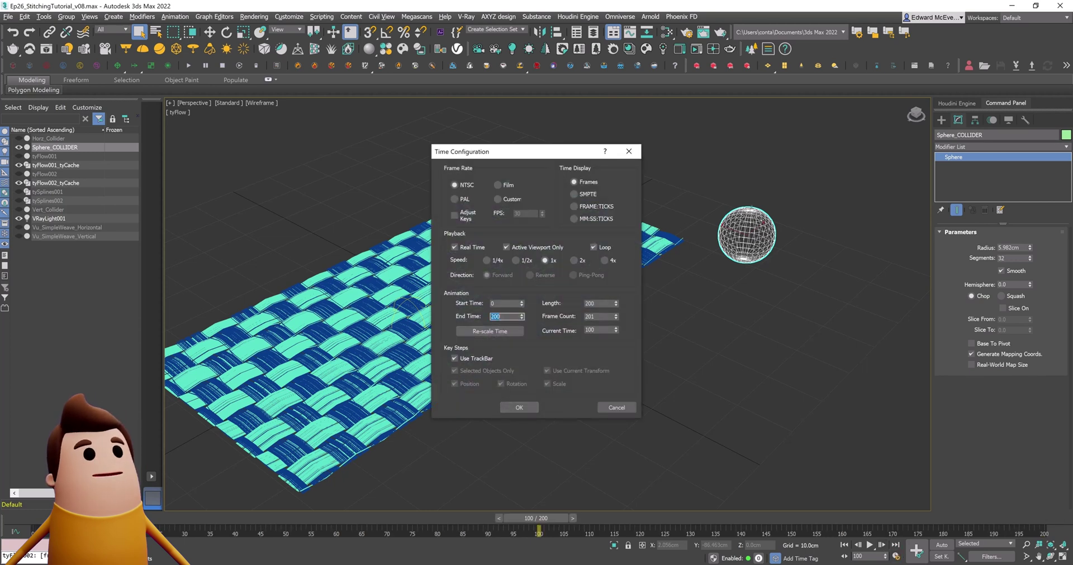
{"action": "left_click", "coordinate": [532, 408]}
Animate Sphere_COLLIDER's radius to grow to about 81 cm at frame 200 and return the viewport to shaded display
{"action": "left_click", "coordinate": [1045, 521]}
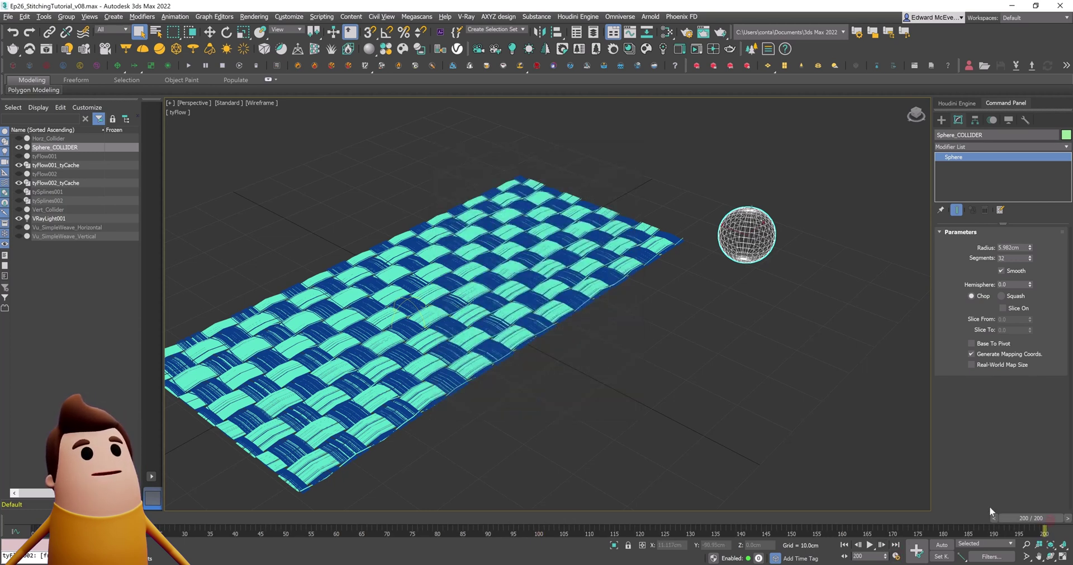
{"action": "left_click", "coordinate": [940, 546]}
{"action": "mouse_move", "coordinate": [1029, 247]}
{"action": "left_mouse_down"}
{"action": "mouse_move", "coordinate": [1029, 16]}
{"action": "mouse_move", "coordinate": [1036, 480]}
{"action": "mouse_move", "coordinate": [1064, 478]}
{"action": "left_mouse_up"}
{"action": "left_click", "coordinate": [940, 545]}
{"action": "key", "text": "F3"}
Make Sphere_COLLIDER non-renderable and display it as a box
{"action": "right_click", "coordinate": [725, 253]}
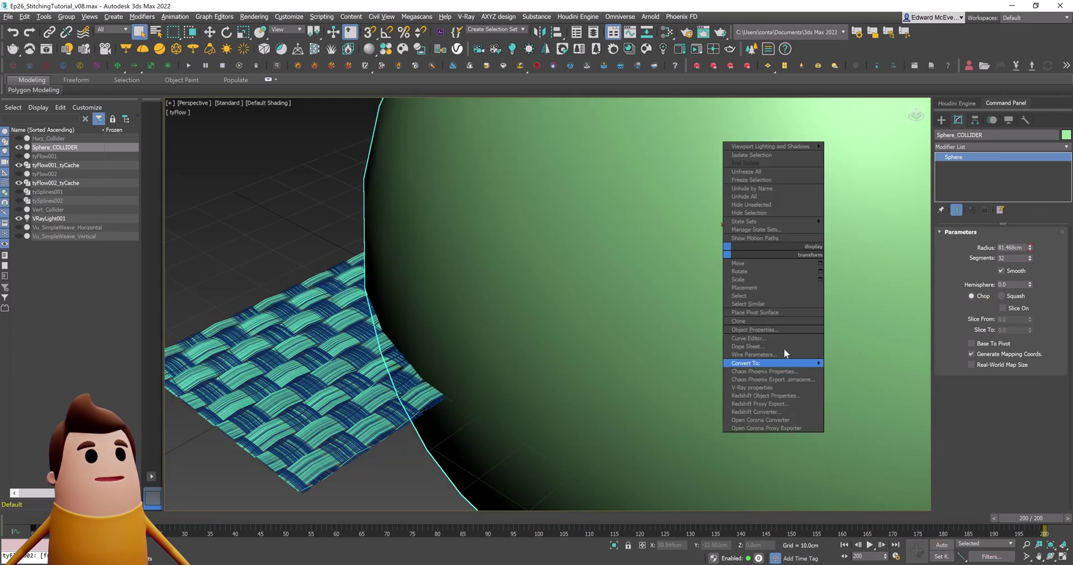
{"action": "left_click", "coordinate": [775, 324]}
{"action": "left_click", "coordinate": [543, 269]}
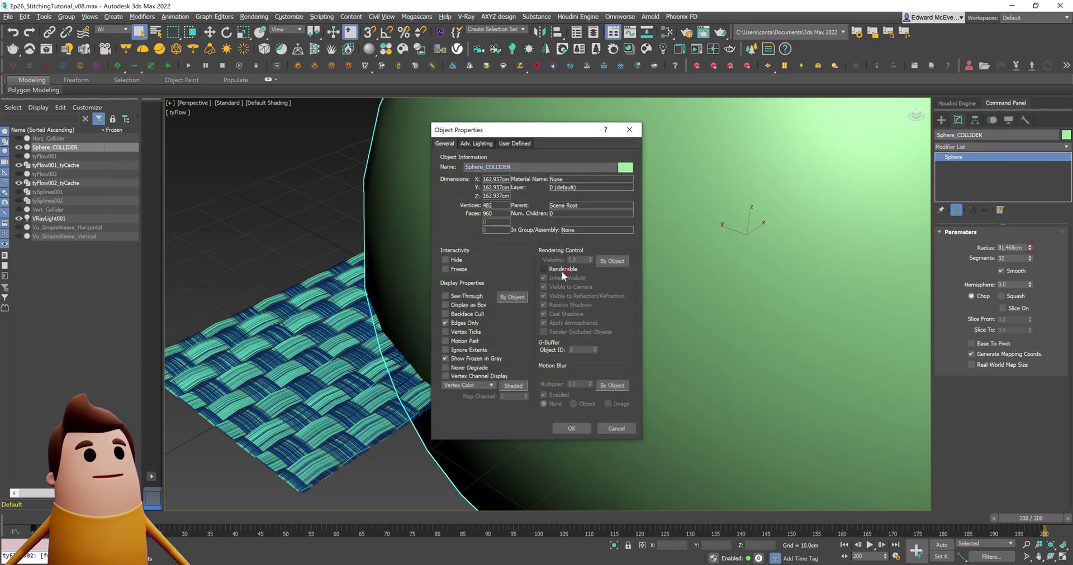
{"action": "left_click", "coordinate": [563, 429]}
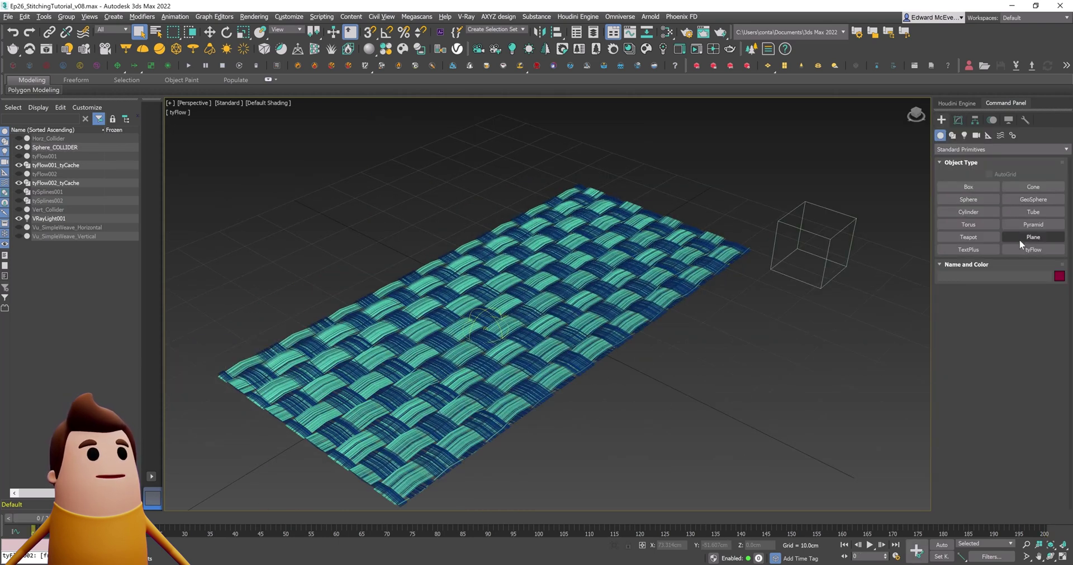
Create a tyFlow object beside the weave and name it tyFlow_STITCHING_EFFECT
{"action": "left_click", "coordinate": [1033, 250]}
{"action": "left_click_drag", "start_coordinate": [334, 228], "coordinate": [443, 220]}
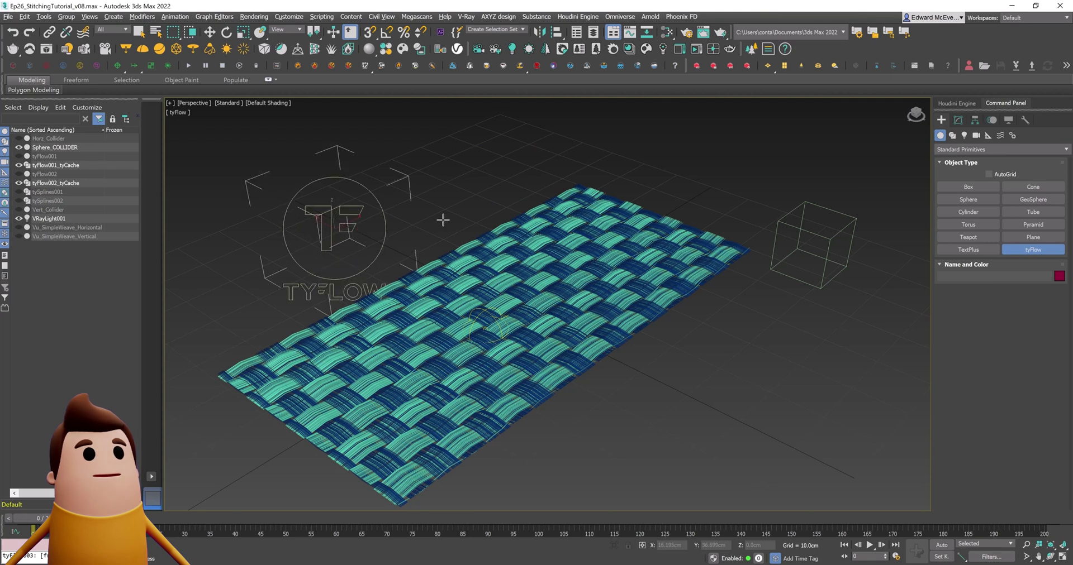
{"action": "left_click", "coordinate": [957, 119]}
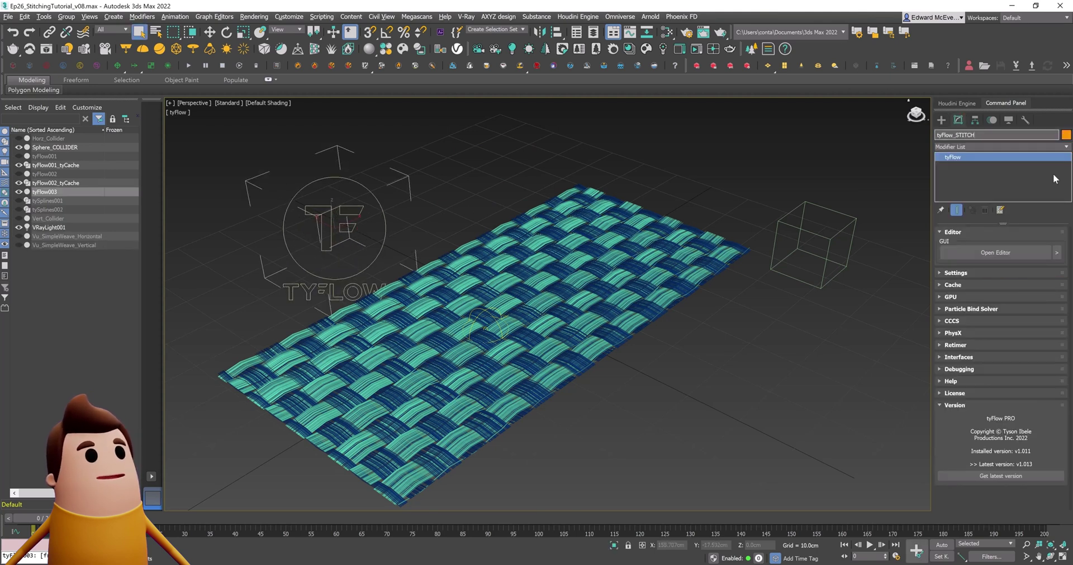
{"action": "type", "text": "T"}
{"action": "key", "text": "Return"}
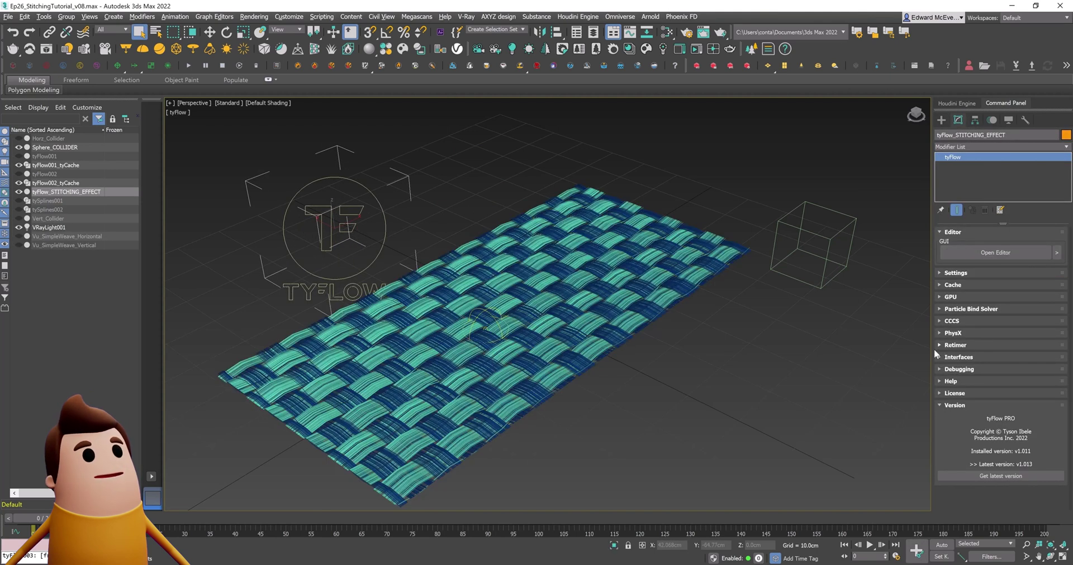
Open the flow's editor beside the weave and set tyFlow_STITCHING_EFFECT to Disable
{"action": "left_click", "coordinate": [1026, 255]}
{"action": "left_click_drag", "start_coordinate": [650, 104], "coordinate": [465, 94]}
{"action": "left_click_drag", "start_coordinate": [663, 135], "coordinate": [332, 144]}
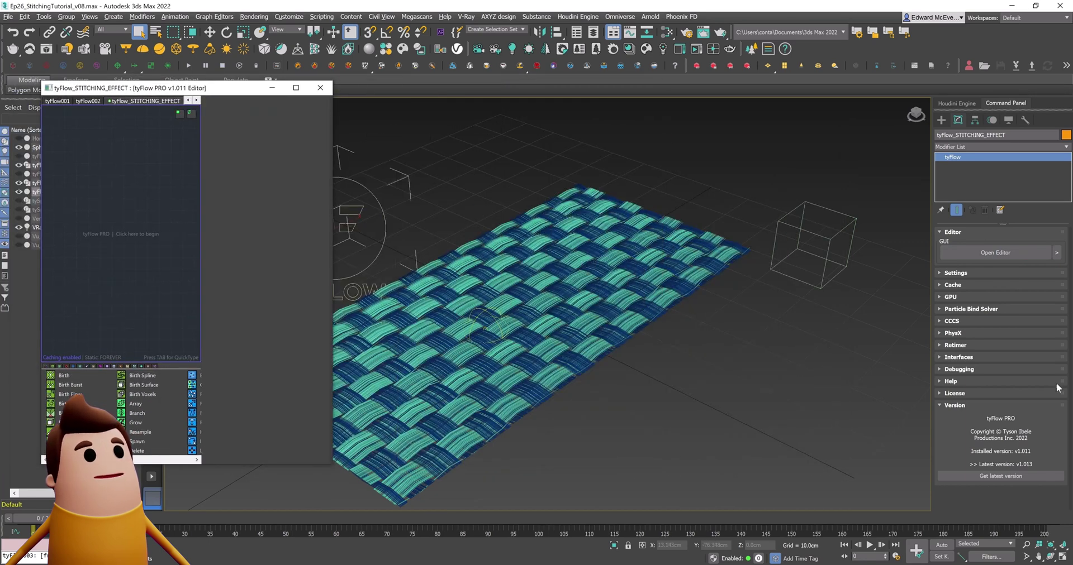
{"action": "left_click", "coordinate": [955, 273]}
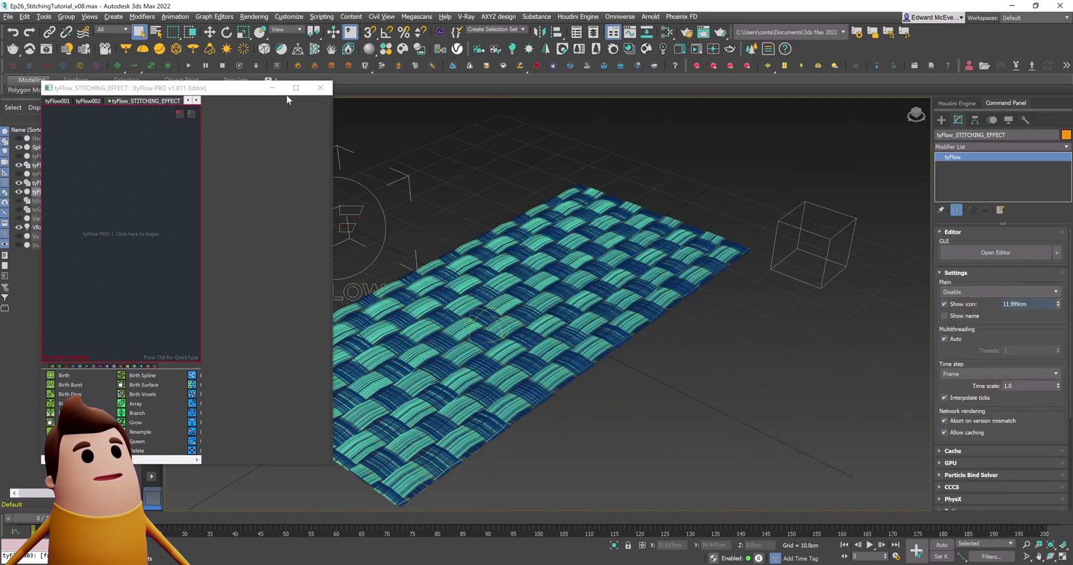
Create an event with a Birth Spline operator and assign tyFlow001_tyCache and tyFlow002_tyCache as its splines
{"action": "left_click_drag", "start_coordinate": [127, 375], "coordinate": [121, 273]}
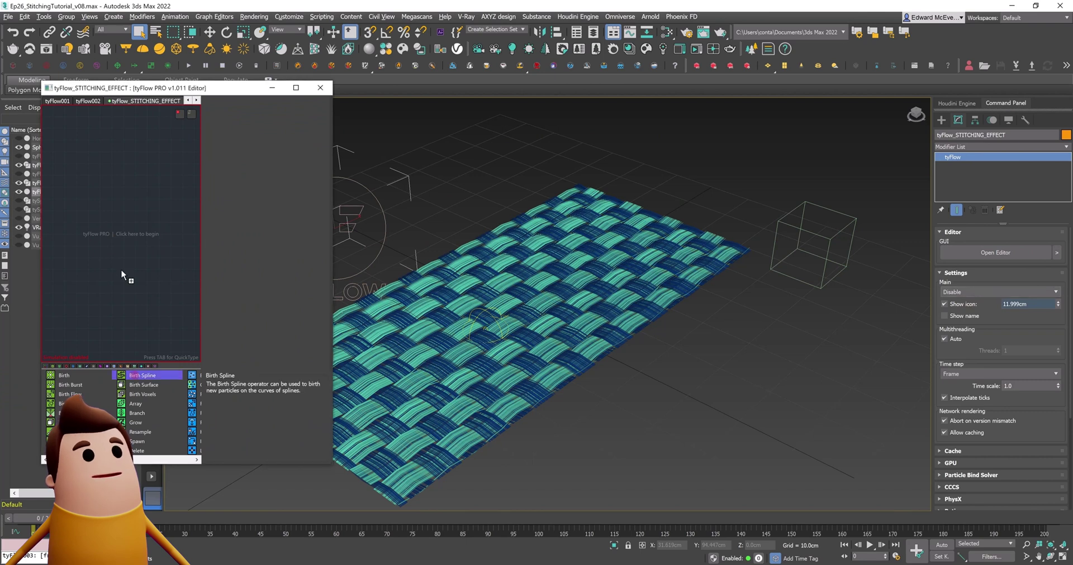
{"action": "left_click_drag", "start_coordinate": [98, 175], "coordinate": [98, 175]}
{"action": "left_click_drag", "start_coordinate": [147, 88], "coordinate": [301, 93]}
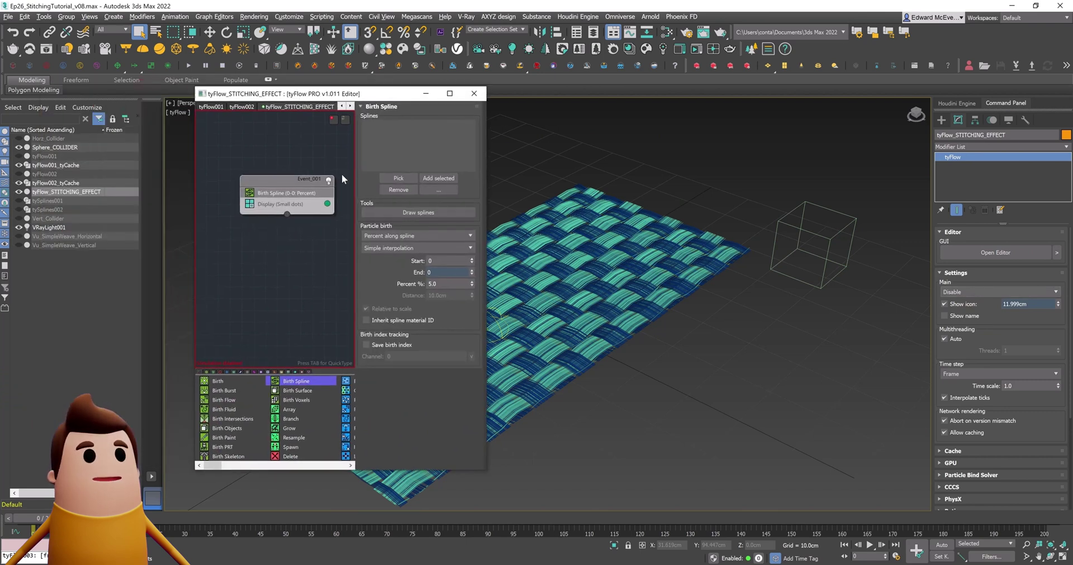
{"action": "left_click", "coordinate": [59, 165]}
{"action": "left_click", "coordinate": [398, 178]}
{"action": "left_click", "coordinate": [62, 183]}
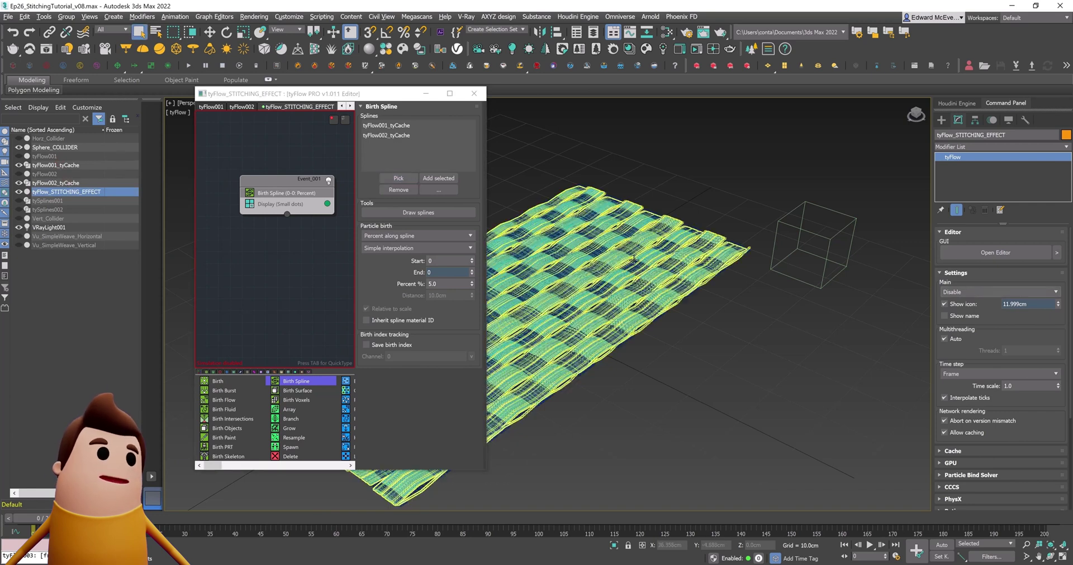
Set the Birth Spline's percent along spline to 1%
{"action": "left_click", "coordinate": [374, 285]}
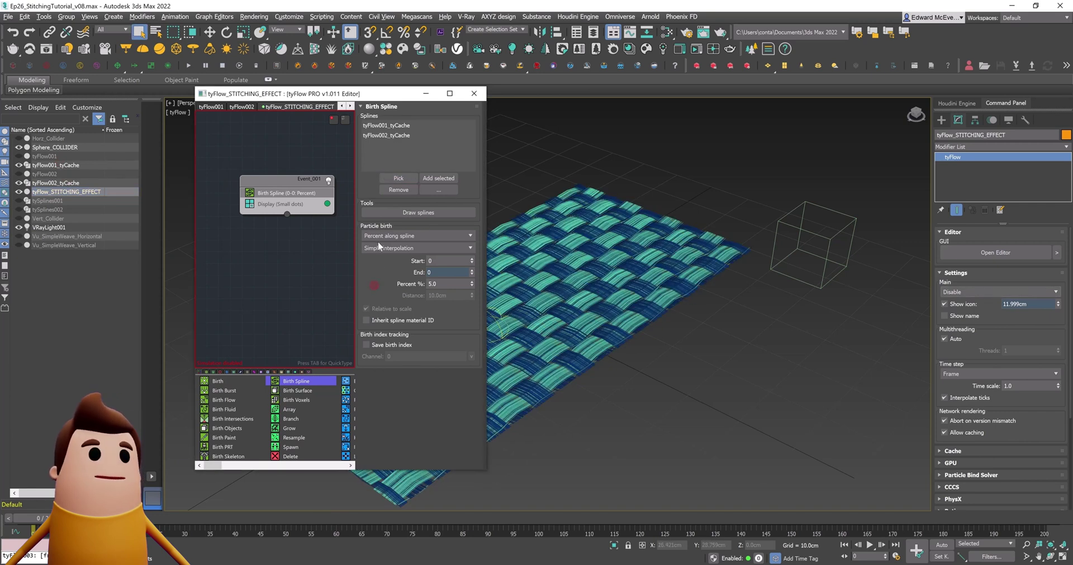
{"action": "left_click_drag", "start_coordinate": [465, 283], "coordinate": [395, 284]}
{"action": "type", "text": "1"}
{"action": "key", "text": "Return"}
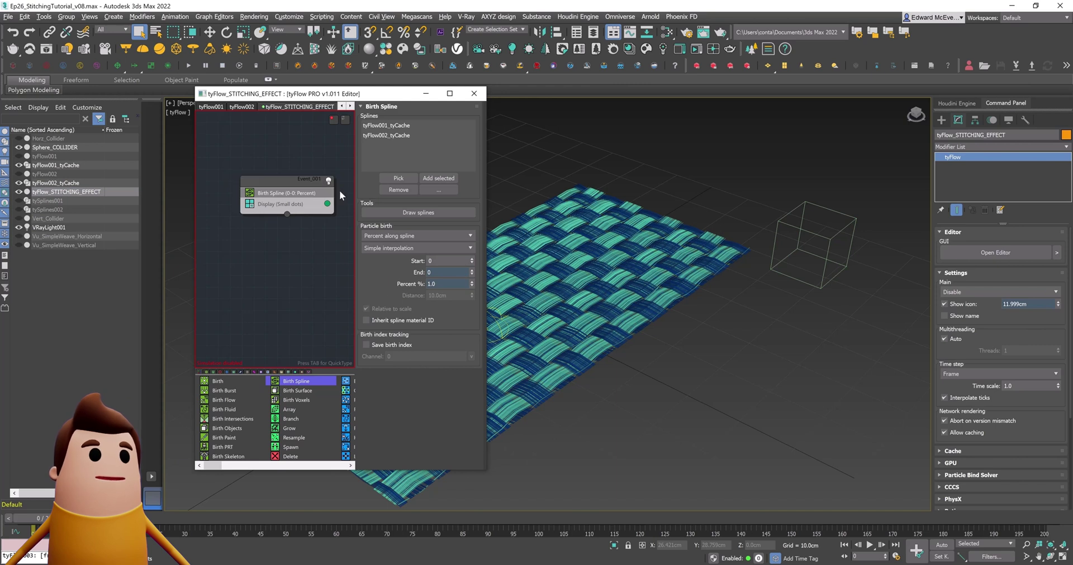
Add a Particle Bind operator to the event below Birth Spline
{"action": "key", "text": "Tab"}
{"action": "type", "text": "partic"}
{"action": "key", "text": "Return"}
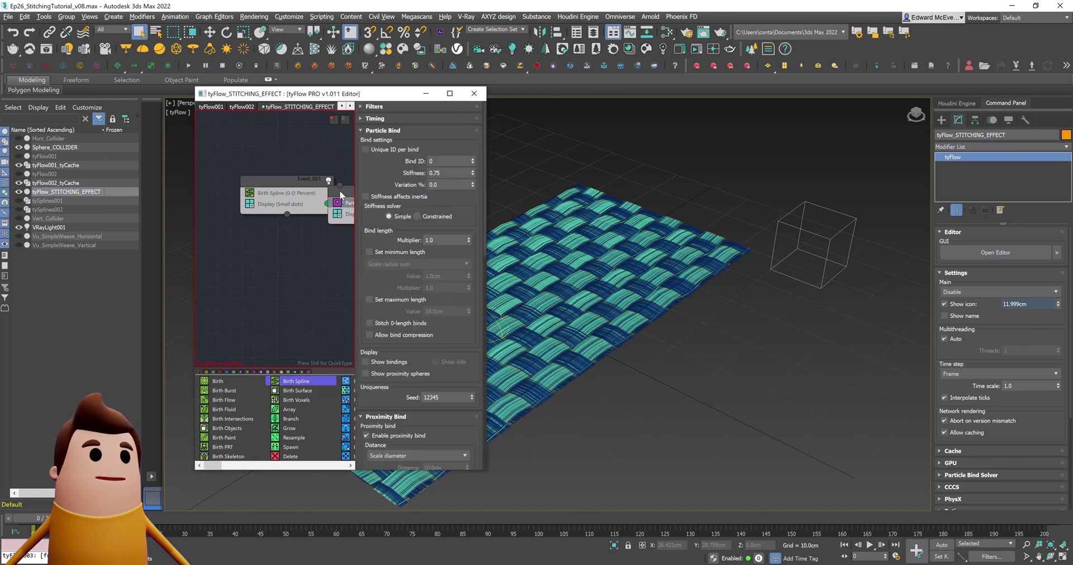
{"action": "left_click_drag", "start_coordinate": [335, 204], "coordinate": [297, 205]}
Enable Bind to siblings in the Particle Bind operator's family bind settings
{"action": "scroll", "coordinate": [408, 187], "scroll_direction": "down", "scroll_amount": 5}
{"action": "scroll", "coordinate": [381, 229], "scroll_direction": "down", "scroll_amount": 5}
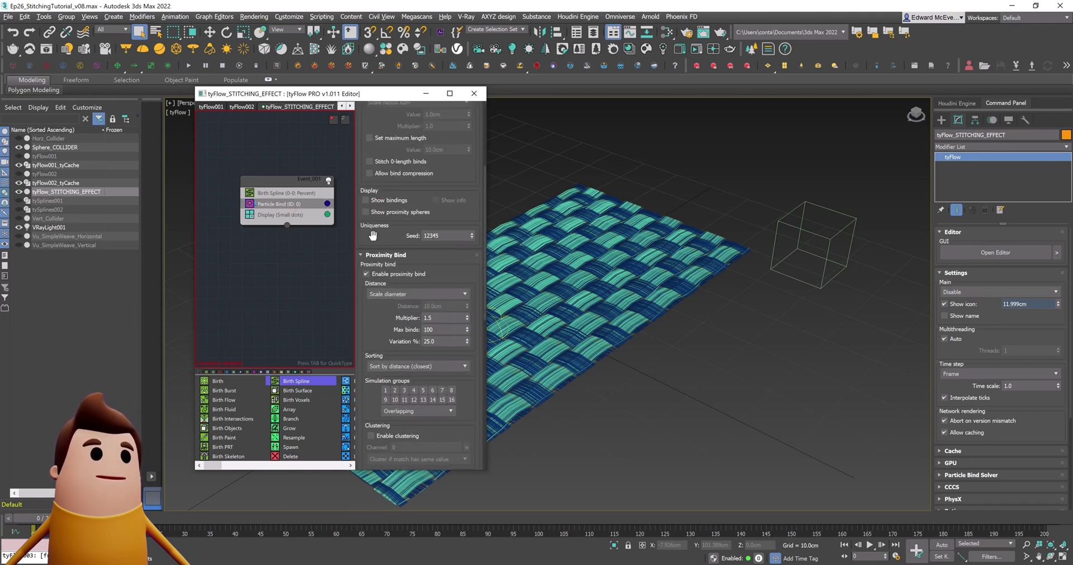
{"action": "left_click", "coordinate": [395, 331]}
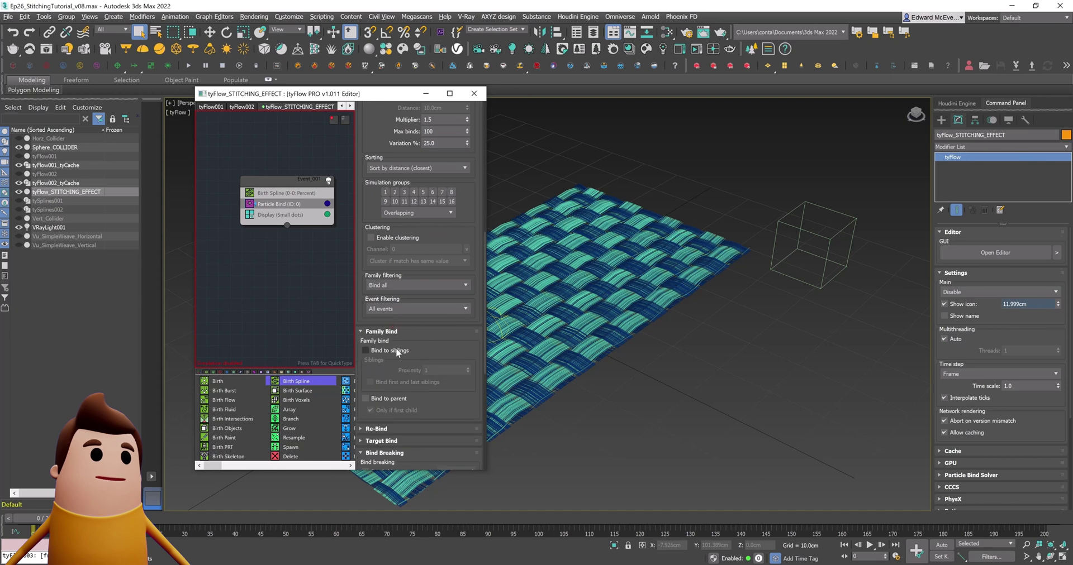
{"action": "scroll", "coordinate": [390, 196], "scroll_direction": "up", "scroll_amount": 4}
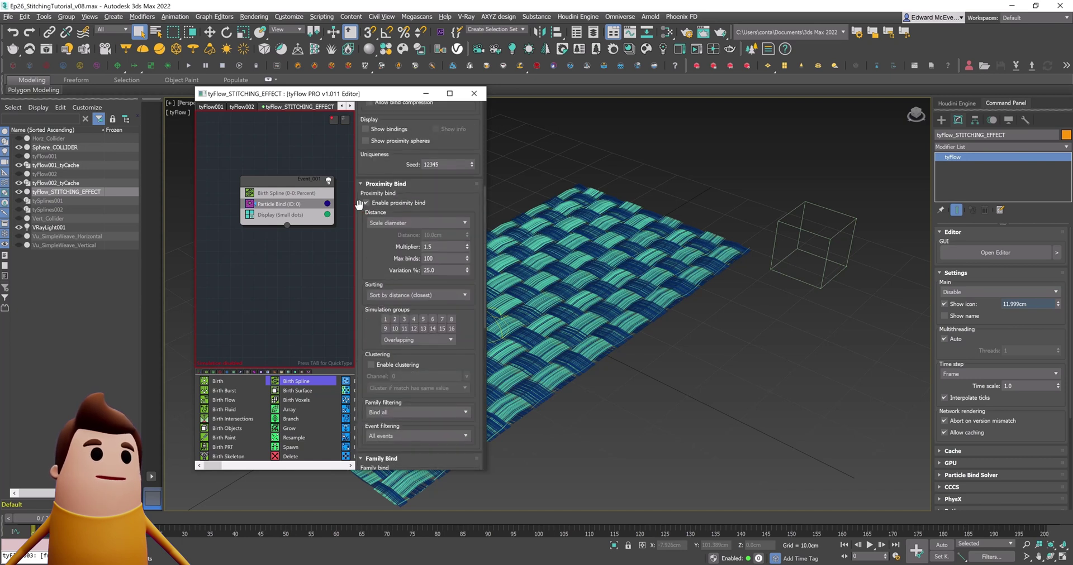
{"action": "left_click", "coordinate": [399, 184]}
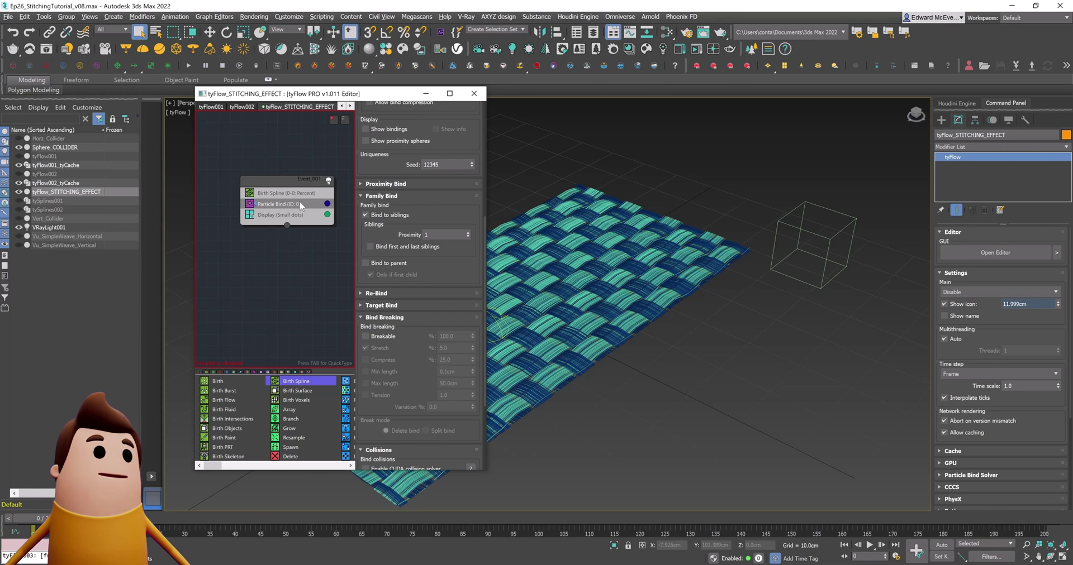
Add a Surface Test operator to the event below Particle Bind
{"action": "key", "text": "Tab"}
{"action": "type", "text": "surfa"}
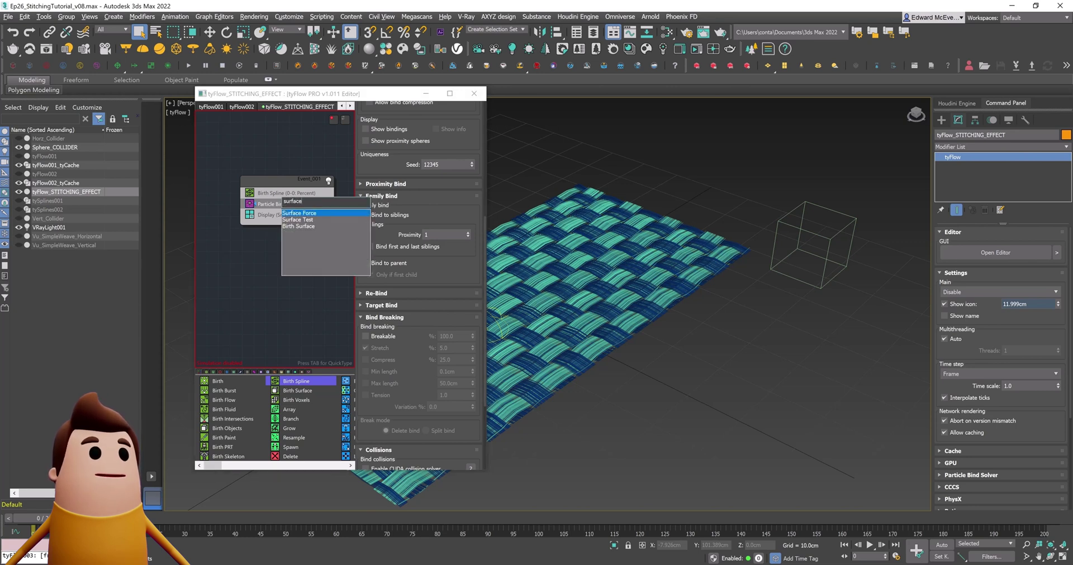
{"action": "key", "text": "Down"}
{"action": "key", "text": "Return"}
{"action": "left_click_drag", "start_coordinate": [290, 205], "coordinate": [297, 218]}
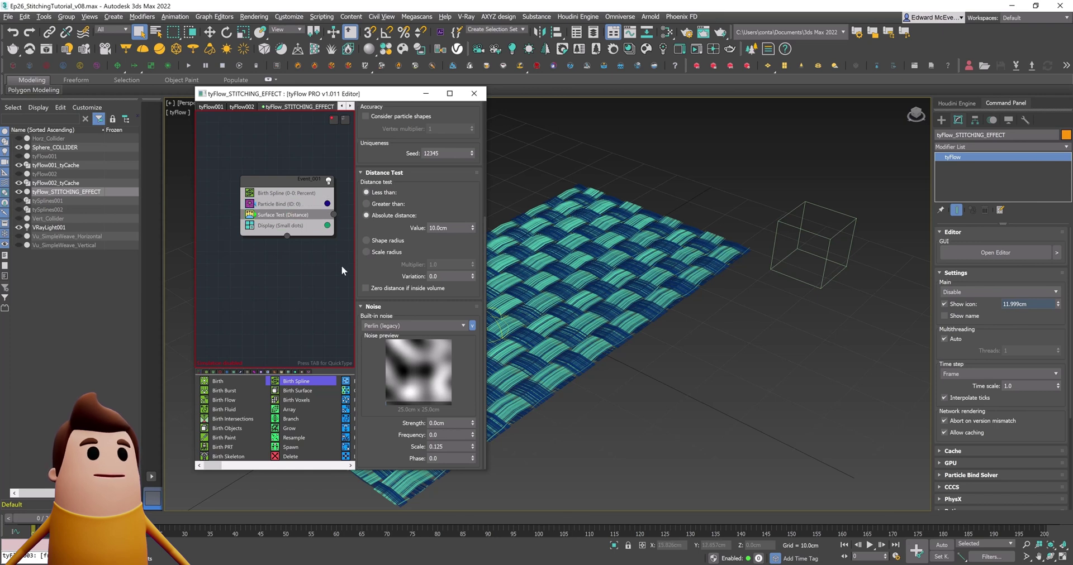
Assign Sphere_COLLIDER as the Surface Test object and set its absolute distance to 1 cm
{"action": "scroll", "coordinate": [413, 177], "scroll_direction": "up", "scroll_amount": 5}
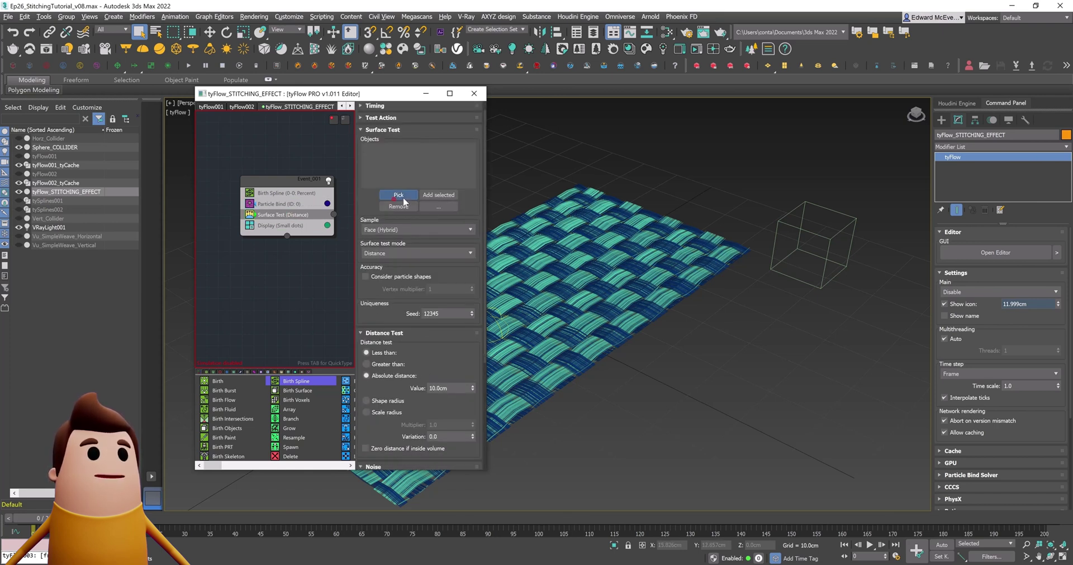
{"action": "left_click", "coordinate": [804, 241]}
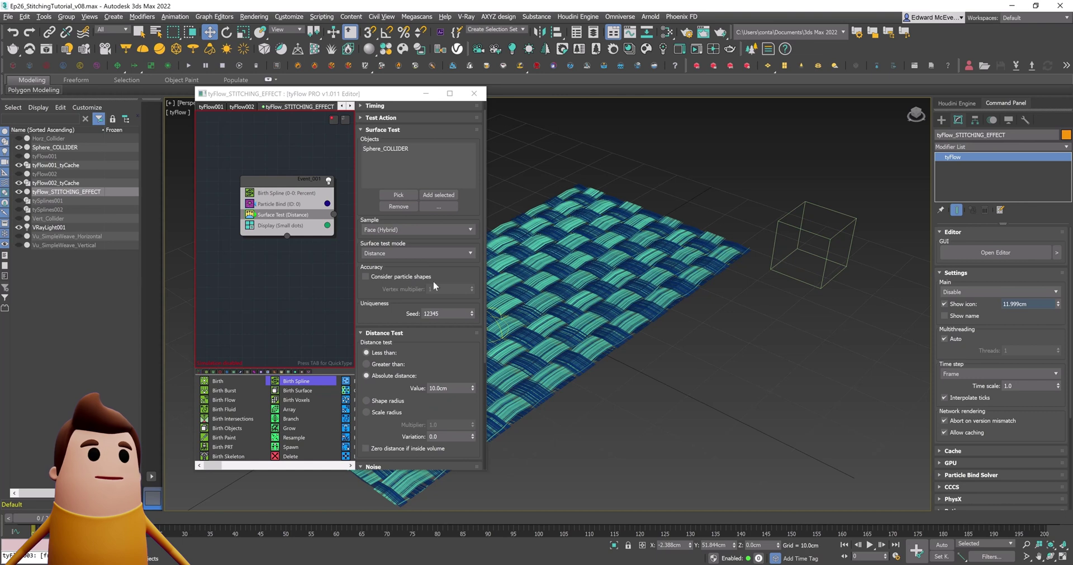
{"action": "left_click_drag", "start_coordinate": [451, 389], "coordinate": [404, 389]}
{"action": "type", "text": "1"}
{"action": "key", "text": "Return"}
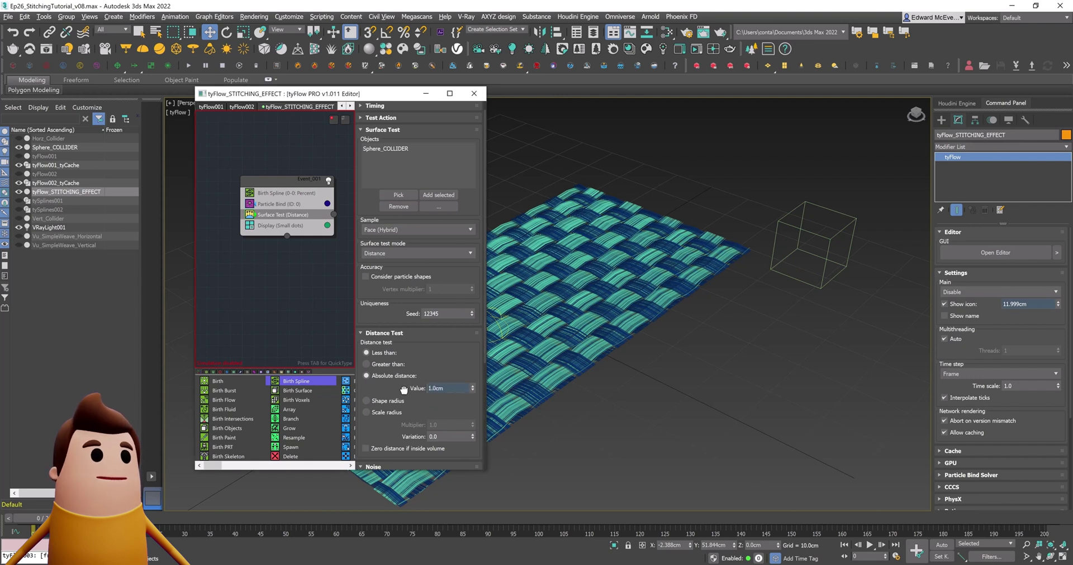
{"action": "middle_click_drag", "start_coordinate": [313, 246], "coordinate": [267, 265]}
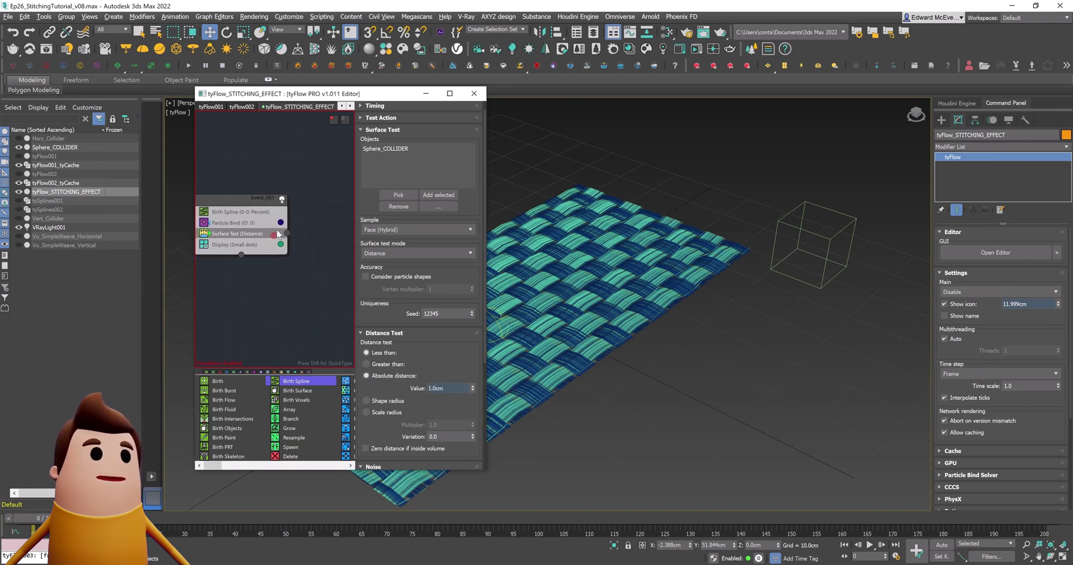
Add a Spline Paths operator to the event below Surface Test and set its mode to Siblings
{"action": "key", "text": "Tab"}
{"action": "type", "text": "spline"}
{"action": "key", "text": "Return"}
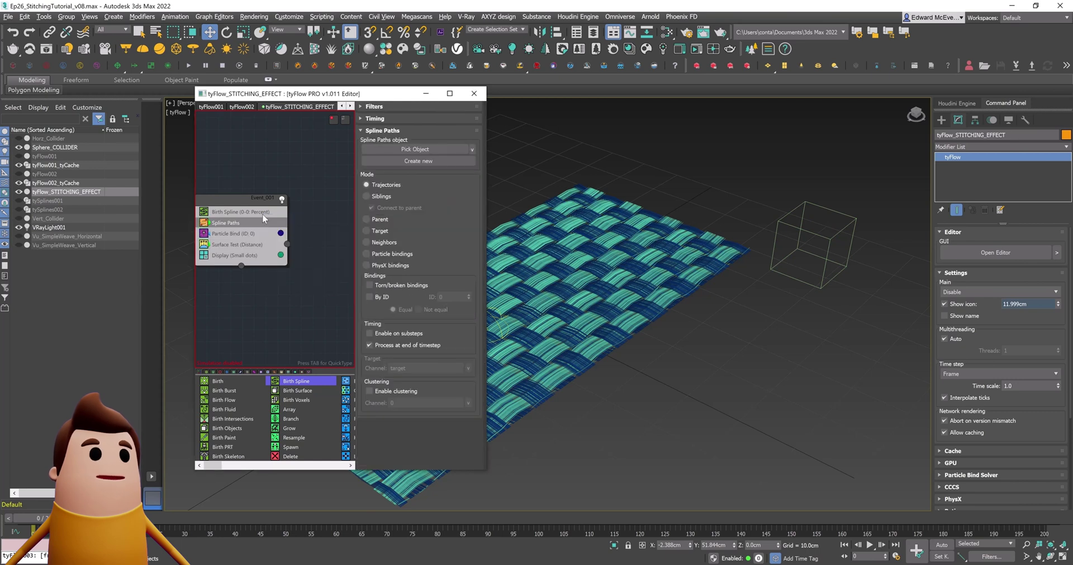
{"action": "left_click_drag", "start_coordinate": [229, 222], "coordinate": [270, 240]}
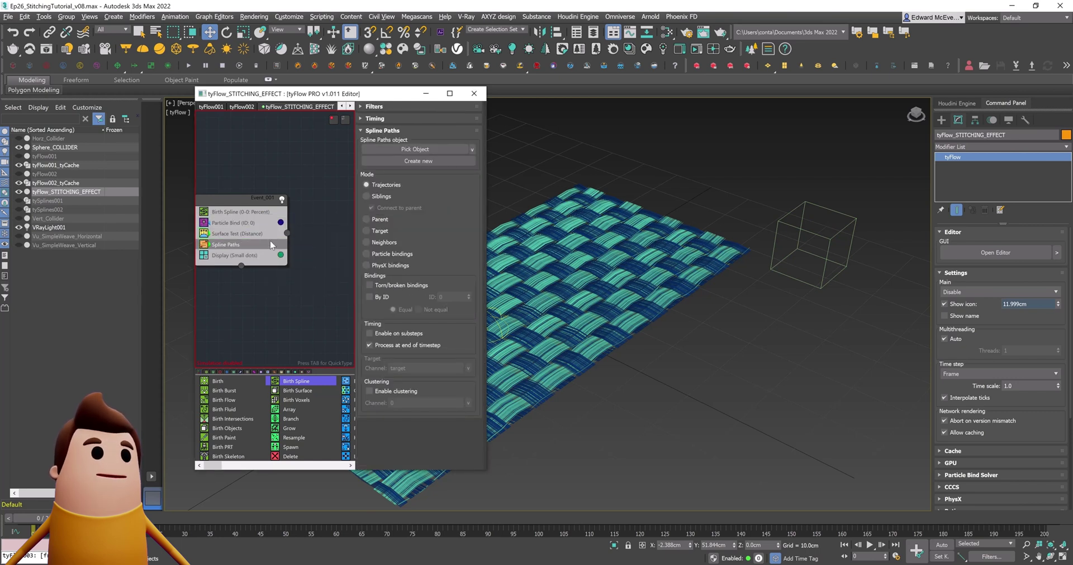
{"action": "left_click", "coordinate": [381, 197]}
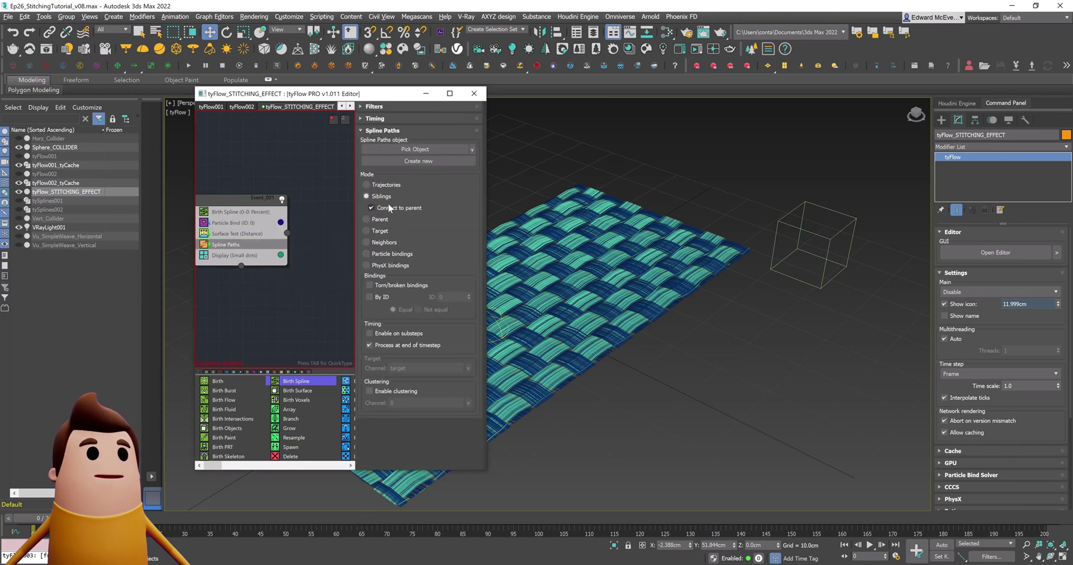
Create a new spline object from the Spline Paths operator and set its tySplineMesher radius to 0.05 cm
{"action": "left_click", "coordinate": [442, 161]}
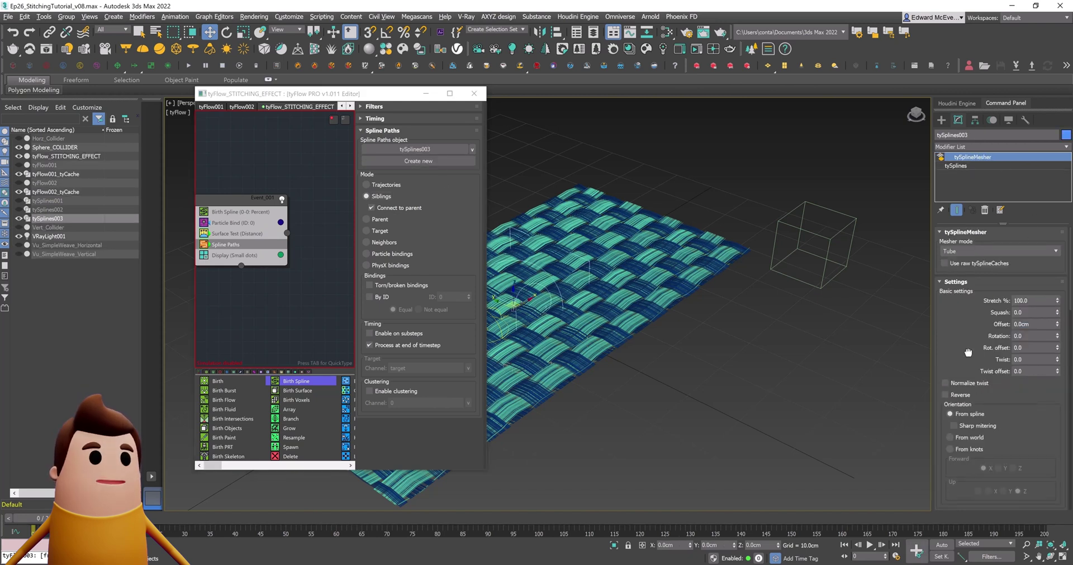
{"action": "scroll", "coordinate": [968, 352], "scroll_direction": "down", "scroll_amount": 5}
{"action": "left_click", "coordinate": [1038, 336]}
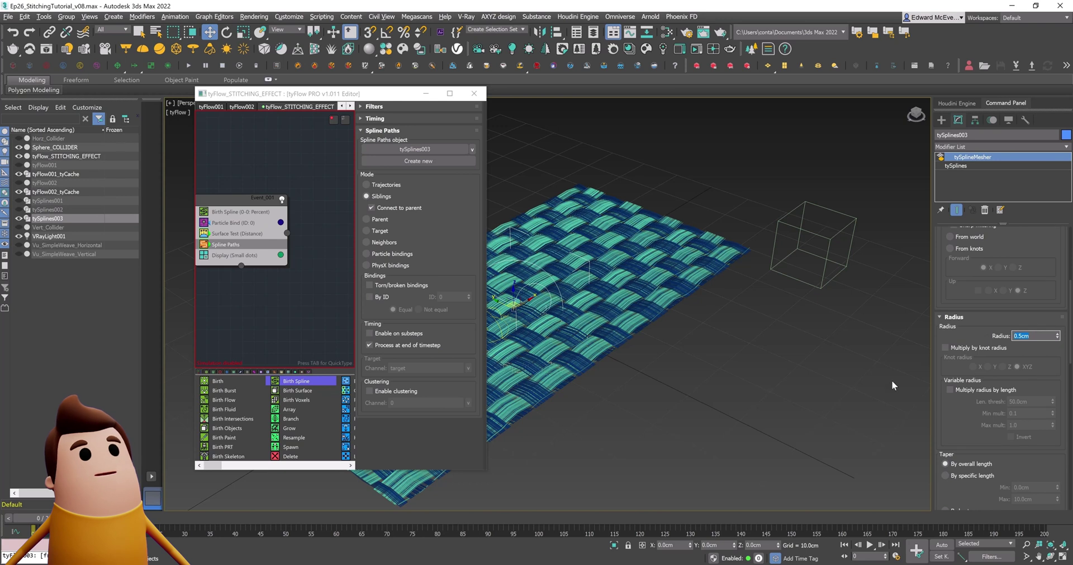
{"action": "type", "text": ".05"}
{"action": "key", "text": "Return"}
Enable viewport rendering on the base tySplines level of the new spline object, then return to the tySplineMesher level
{"action": "left_click", "coordinate": [981, 166]}
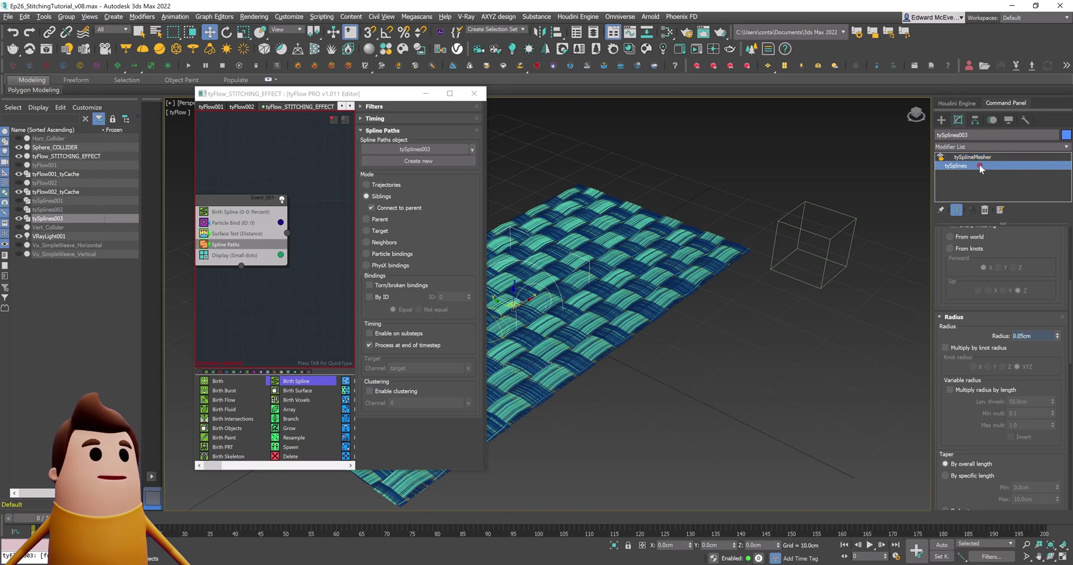
{"action": "left_click", "coordinate": [993, 250]}
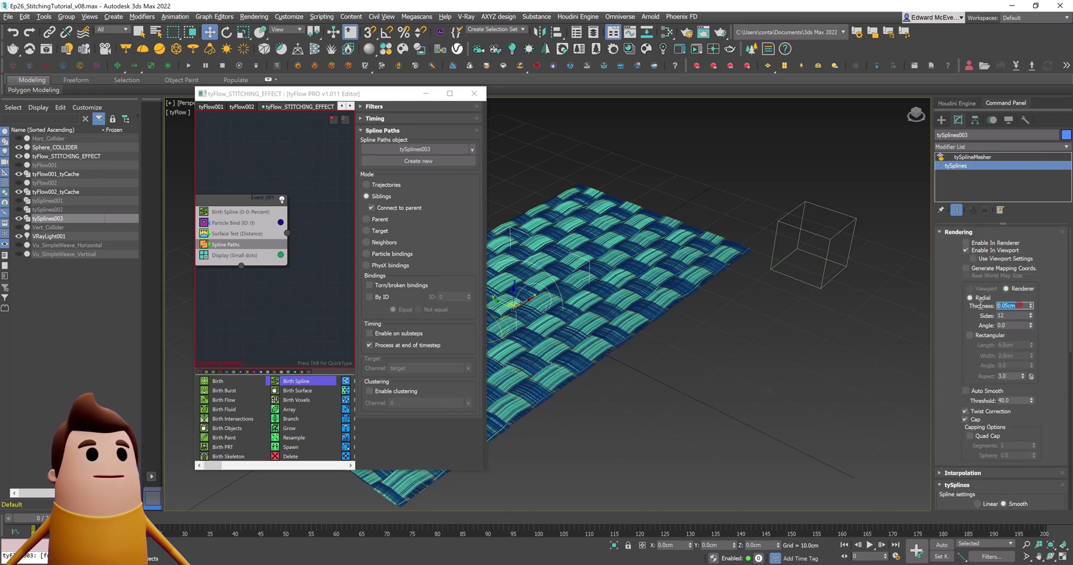
{"action": "left_click", "coordinate": [972, 157]}
Add a Mesh operator to the first event and place it below Spline Paths
{"action": "key", "text": "Tab"}
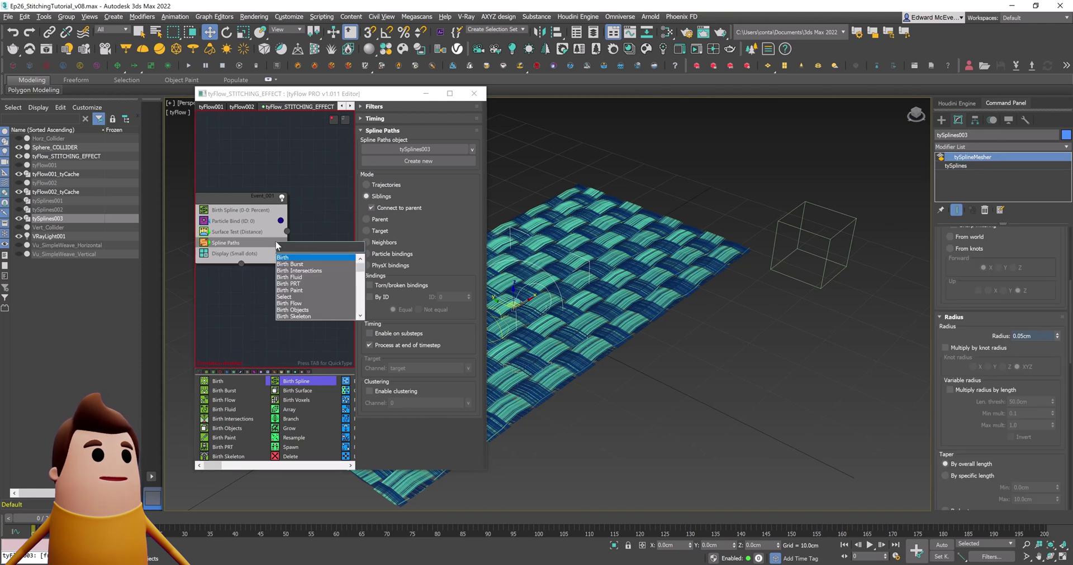
{"action": "type", "text": "mesh"}
{"action": "key", "text": "Return"}
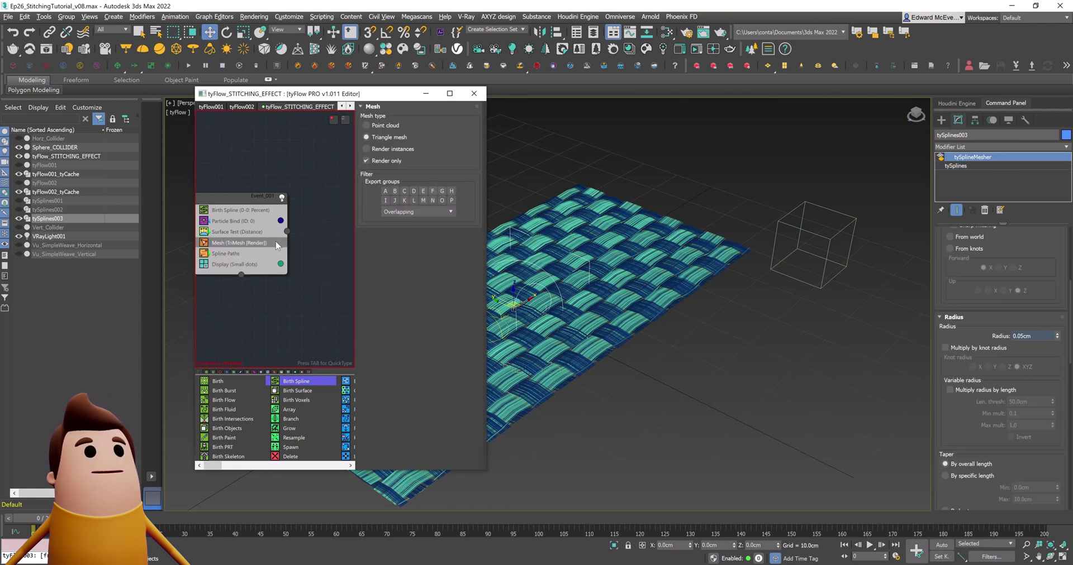
{"action": "left_click_drag", "start_coordinate": [255, 245], "coordinate": [255, 259]}
Create a new event with a Force operator and connect the first event's Surface Test output to it
{"action": "middle_click_drag", "start_coordinate": [315, 221], "coordinate": [294, 222]}
{"action": "key", "text": "Tab"}
{"action": "type", "text": "force"}
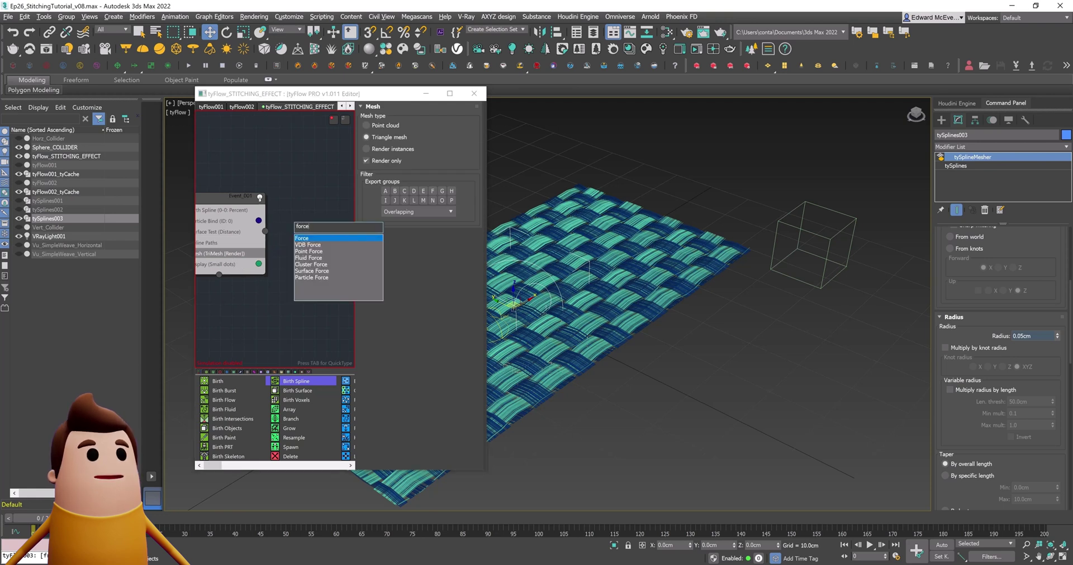
{"action": "key", "text": "Return"}
{"action": "left_click_drag", "start_coordinate": [195, 186], "coordinate": [77, 191]}
{"action": "middle_click_drag", "start_coordinate": [121, 196], "coordinate": [181, 213]}
{"action": "left_click_drag", "start_coordinate": [267, 237], "coordinate": [279, 282]}
{"action": "left_click_drag", "start_coordinate": [207, 247], "coordinate": [247, 278]}
Set the Force operator's built-in wind Y and Z to 0.2 and the wind strength to 0.2 cm
{"action": "left_click_drag", "start_coordinate": [443, 298], "coordinate": [404, 295]}
{"action": "type", "text": "0.2"}
{"action": "key", "text": "Tab"}
{"action": "type", "text": "0.2"}
{"action": "left_click_drag", "start_coordinate": [450, 329], "coordinate": [396, 301]}
{"action": "type", "text": "0.2"}
{"action": "key", "text": "Return"}
Set the Force operator's Built-in Noise 1 strength to 0.2 cm
{"action": "left_click_drag", "start_coordinate": [416, 409], "coordinate": [416, 309]}
{"action": "double_click", "coordinate": [450, 351]}
{"action": "type", "text": "0.2"}
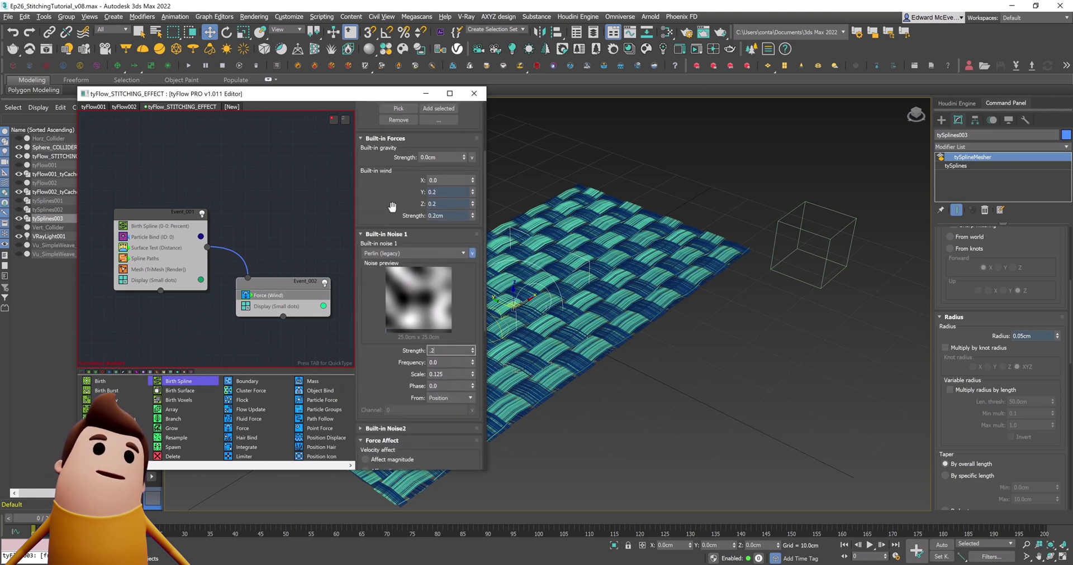
{"action": "key", "text": "Return"}
{"action": "scroll", "coordinate": [450, 350], "scroll_direction": "up", "scroll_amount": 3}
Add a Particle Physics operator to the second event and place it above Force
{"action": "middle_click_drag", "start_coordinate": [272, 320], "coordinate": [282, 266]}
{"action": "key", "text": "Tab"}
{"action": "type", "text": "physi"}
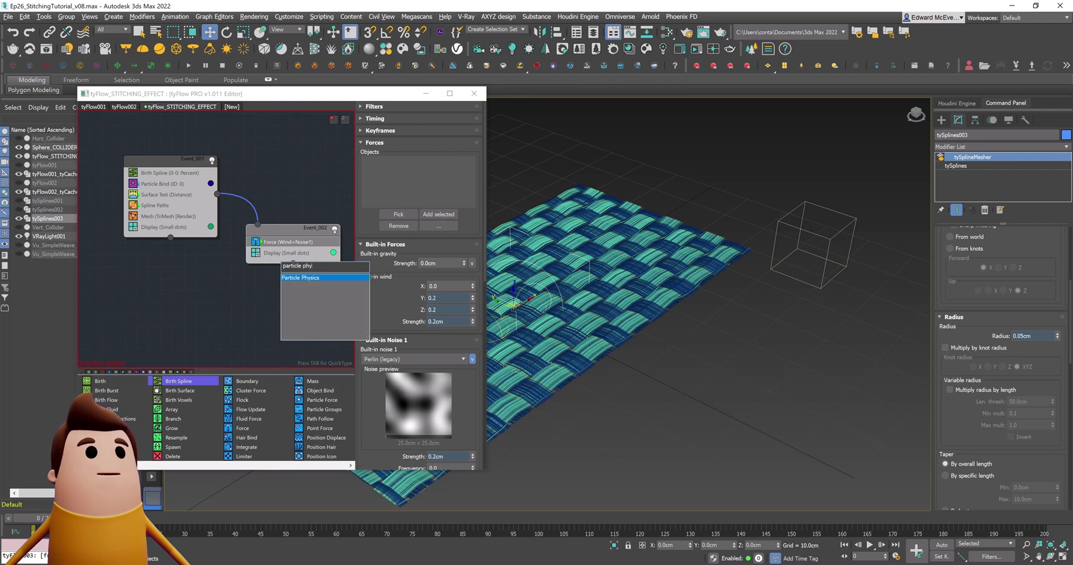
{"action": "key", "text": "Return"}
{"action": "left_click", "coordinate": [283, 264]}
{"action": "left_click_drag", "start_coordinate": [283, 264], "coordinate": [283, 237]}
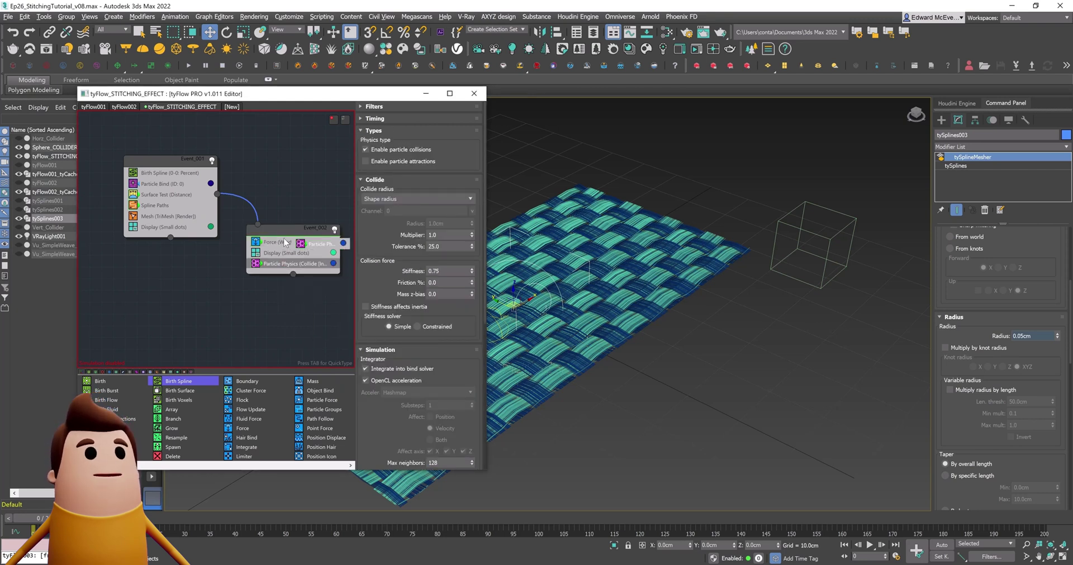
Switch the Particle Physics collide radius to a custom value and set it to 0.2 cm
{"action": "scroll", "coordinate": [394, 173], "scroll_direction": "down", "scroll_amount": 1}
{"action": "left_click", "coordinate": [394, 173]}
{"action": "left_click", "coordinate": [396, 178]}
{"action": "double_click", "coordinate": [458, 195]}
{"action": "type", "text": "0.2"}
{"action": "key", "text": "Return"}
{"action": "scroll", "coordinate": [371, 195], "scroll_direction": "down", "scroll_amount": 2}
{"action": "scroll", "coordinate": [383, 313], "scroll_direction": "down", "scroll_amount": 4}
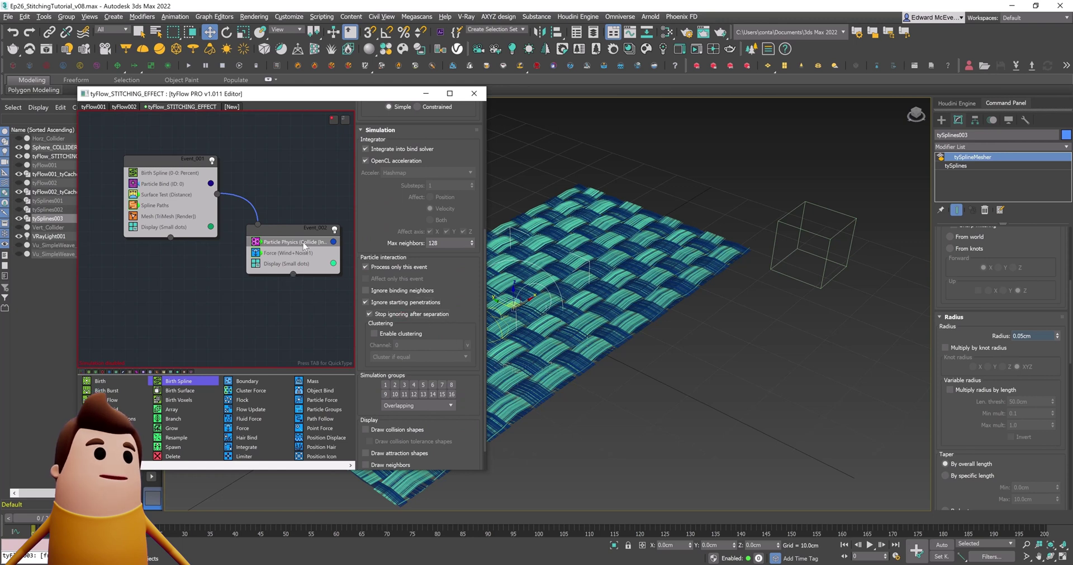
Add a Slow operator to the second event and place it below Force
{"action": "left_click", "coordinate": [291, 253]}
{"action": "key", "text": "Tab"}
{"action": "type", "text": "slow"}
{"action": "key", "text": "Return"}
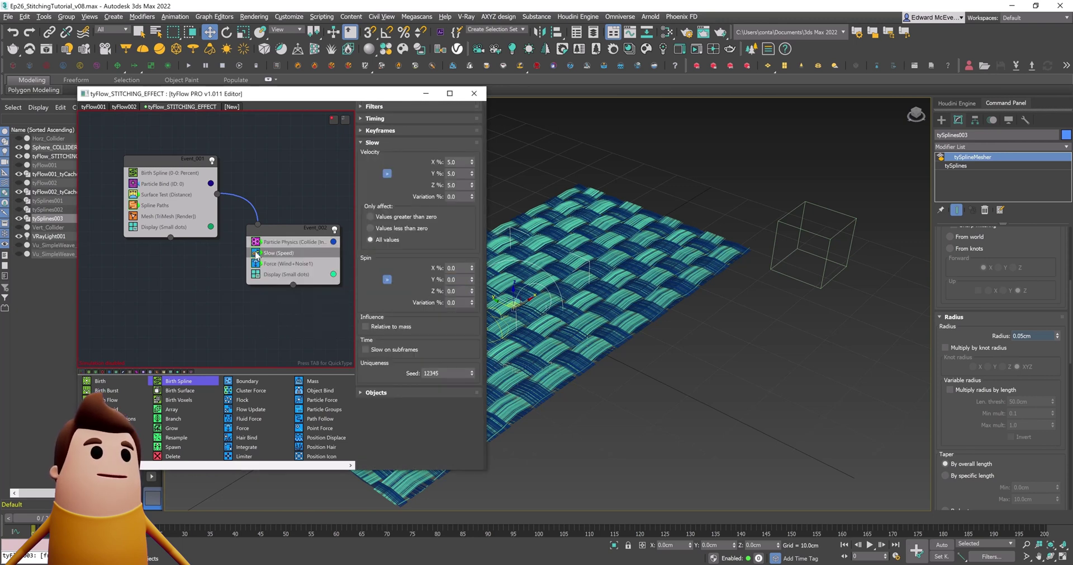
{"action": "left_click_drag", "start_coordinate": [257, 254], "coordinate": [323, 267]}
Insert a Surface Force operator between Force and Slow in the second event
{"action": "key", "text": "Tab"}
{"action": "type", "text": "surface"}
{"action": "key", "text": "Return"}
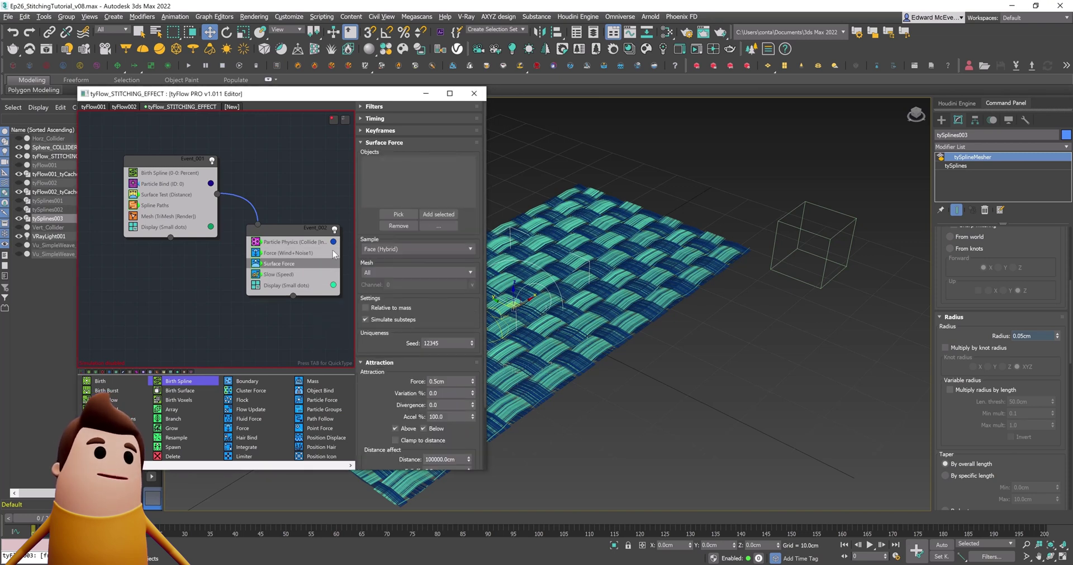
Create a sphere with a radius of about 4.6 cm and raise it above the far end of the woven fabric, about 39 cm high
{"action": "left_click", "coordinate": [941, 119]}
{"action": "middle_click_drag", "start_coordinate": [857, 329], "coordinate": [822, 335]}
{"action": "left_click", "coordinate": [968, 200]}
{"action": "left_click_drag", "start_coordinate": [807, 334], "coordinate": [814, 196]}
{"action": "right_click", "coordinate": [810, 314]}
{"action": "middle_click_drag", "start_coordinate": [814, 196], "coordinate": [796, 215], "text": "alt"}
{"action": "left_click_drag", "start_coordinate": [796, 215], "coordinate": [708, 206]}
{"action": "middle_click_drag", "start_coordinate": [692, 352], "coordinate": [673, 304], "text": "alt"}
{"action": "left_click_drag", "start_coordinate": [743, 208], "coordinate": [778, 208]}
Rename the new sphere as Sphere_ATTRACTOR
{"action": "left_click", "coordinate": [957, 119]}
{"action": "left_click", "coordinate": [963, 135]}
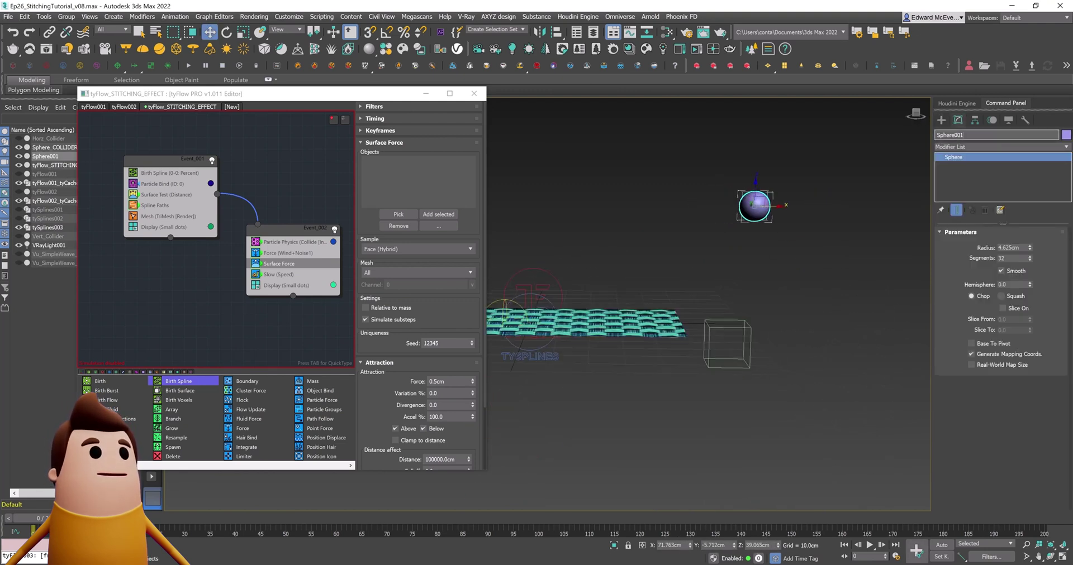
{"action": "key", "text": "Return"}
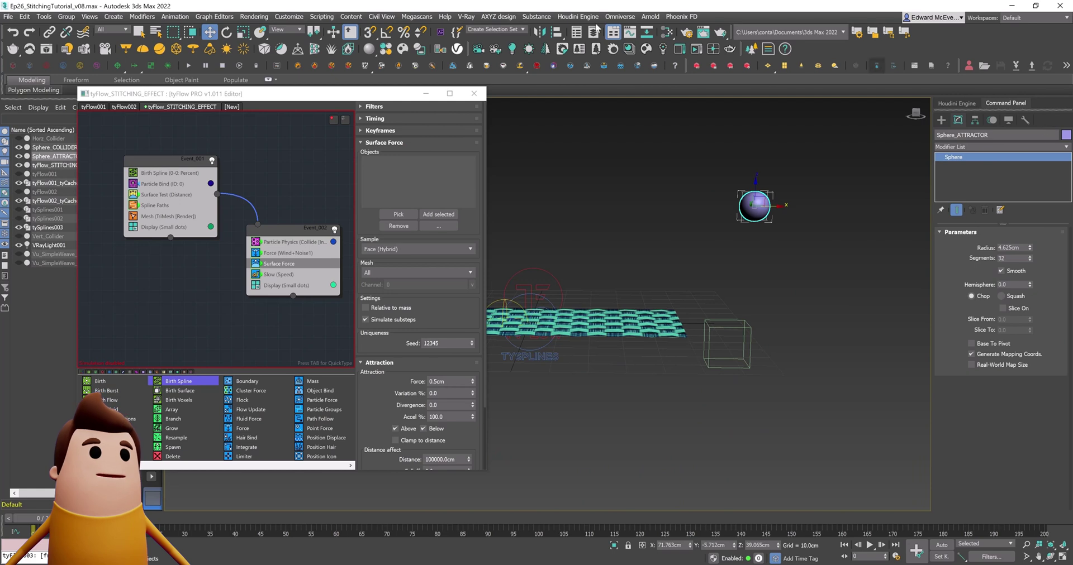
Make Sphere_ATTRACTOR non-renderable and display it as a box through its object properties
{"action": "middle_click_drag", "start_coordinate": [770, 448], "coordinate": [761, 402], "text": "alt"}
{"action": "right_click", "coordinate": [751, 206]}
{"action": "left_click", "coordinate": [784, 284]}
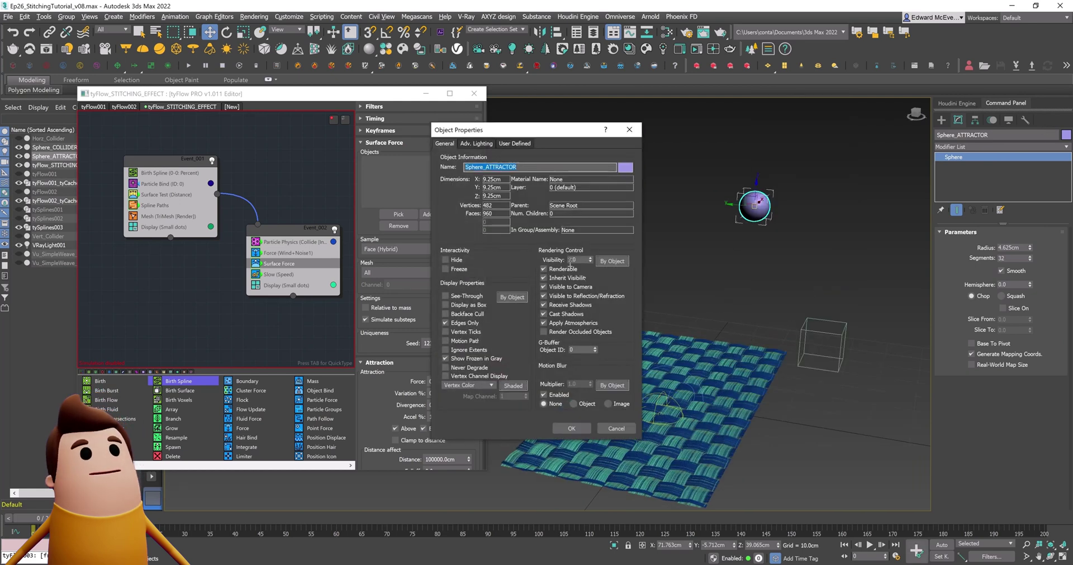
{"action": "left_click", "coordinate": [566, 269]}
{"action": "left_click", "coordinate": [571, 429]}
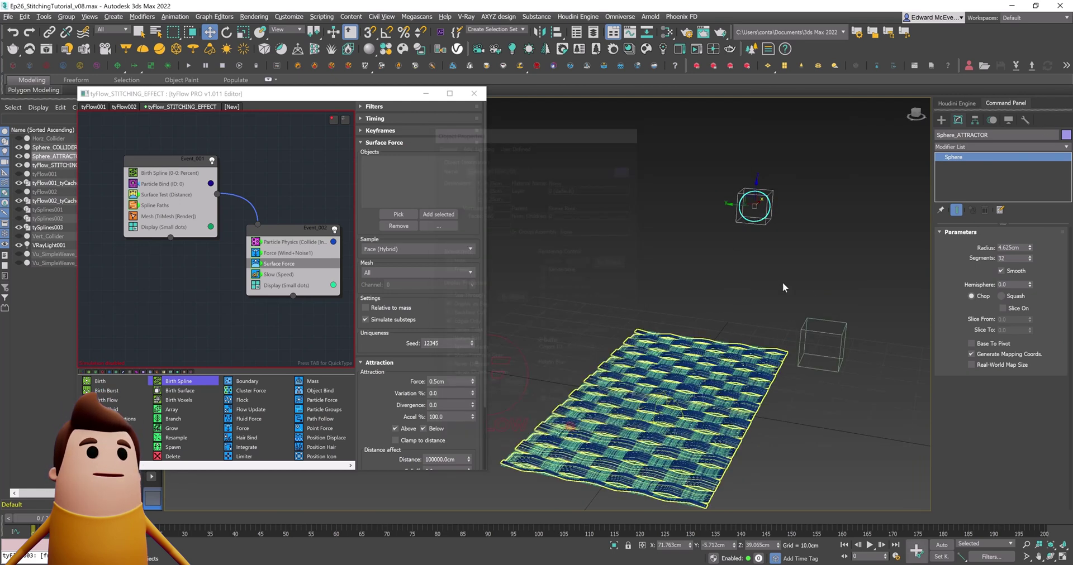
{"action": "left_click", "coordinate": [792, 230]}
Assign Sphere_ATTRACTOR as the Surface Force object, with an attraction force of 1 cm and 15% variation
{"action": "left_click", "coordinate": [398, 214]}
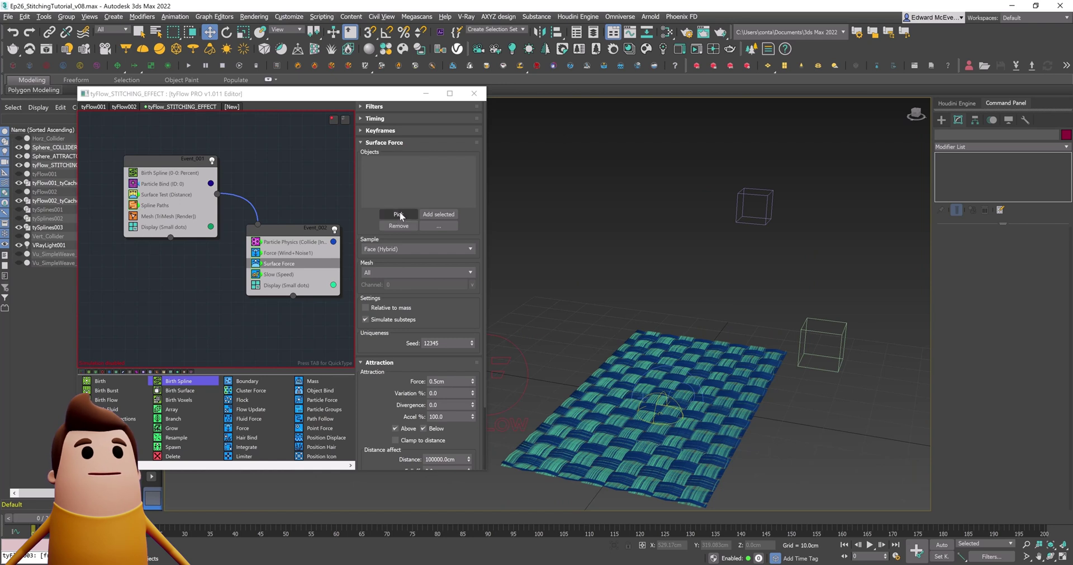
{"action": "left_click", "coordinate": [754, 204]}
{"action": "left_click_drag", "start_coordinate": [420, 294], "coordinate": [456, 199]}
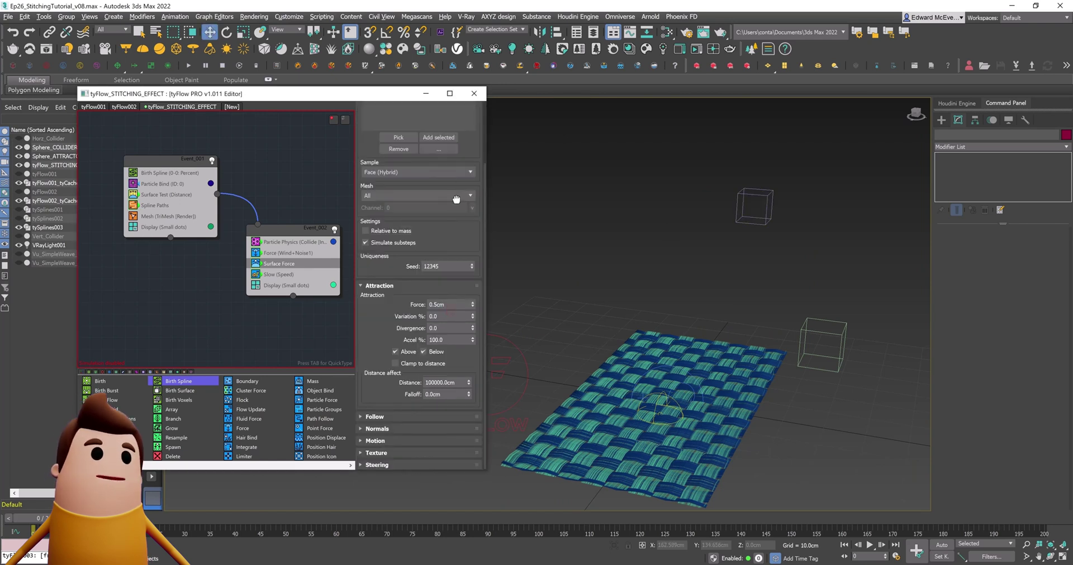
{"action": "key", "text": "Return"}
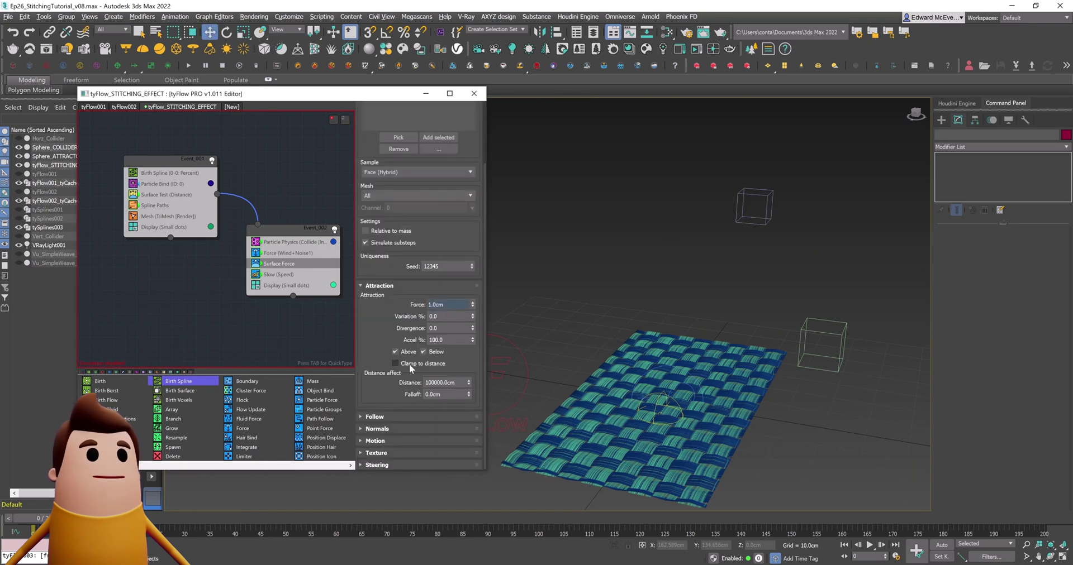
{"action": "left_click_drag", "start_coordinate": [447, 318], "coordinate": [383, 327]}
{"action": "type", "text": "15"}
{"action": "key", "text": "Return"}
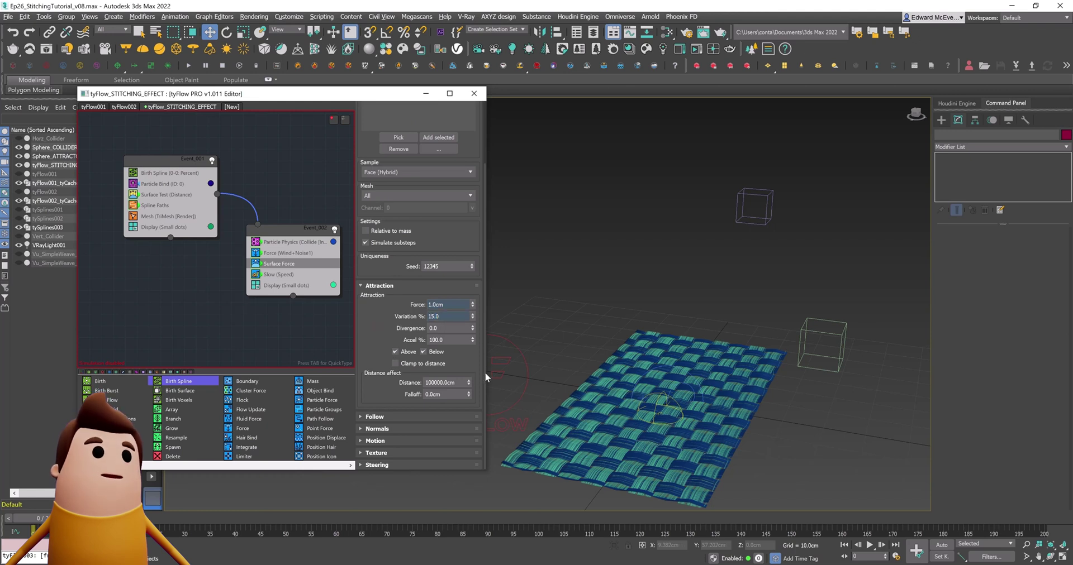
Add a Spline Paths operator below Slow in the second event, targeting tySplines003 in Siblings mode
{"action": "middle_click_drag", "start_coordinate": [288, 323], "coordinate": [217, 290]}
{"action": "left_click", "coordinate": [230, 242]}
{"action": "key", "text": "Tab"}
{"action": "type", "text": "spl"}
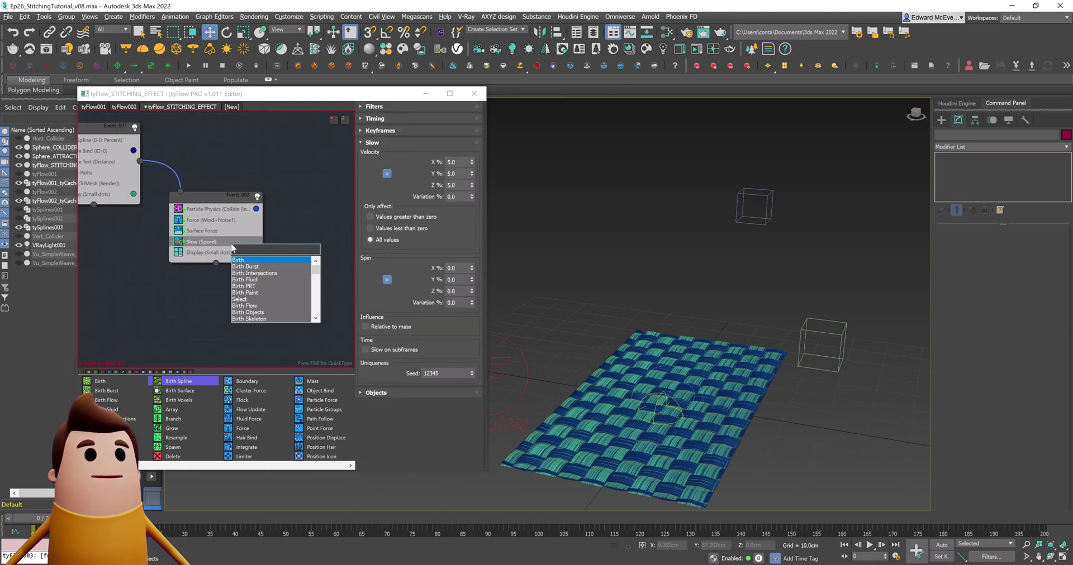
{"action": "key", "text": "Return"}
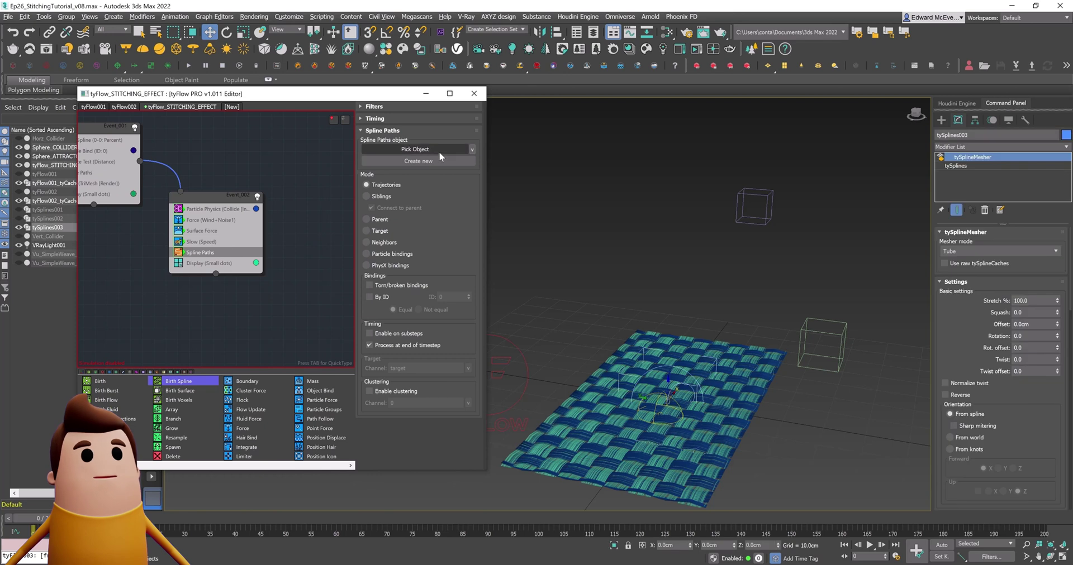
{"action": "left_click", "coordinate": [56, 227]}
{"action": "left_click", "coordinate": [388, 197]}
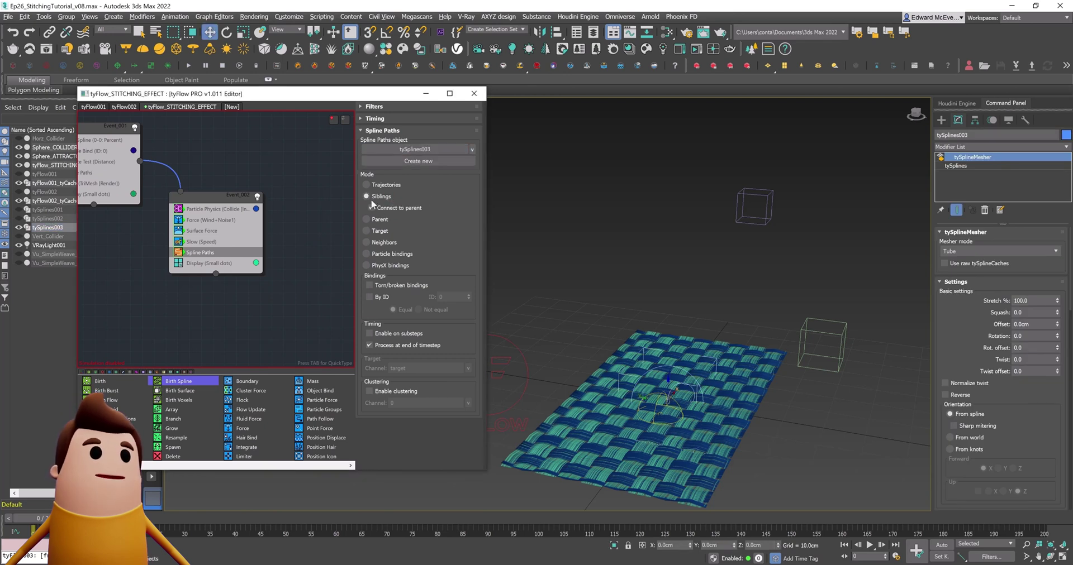
Add a Mesh operator to the second event and place it below Spline Paths
{"action": "key", "text": "Tab"}
{"action": "type", "text": "mesh"}
{"action": "key", "text": "Return"}
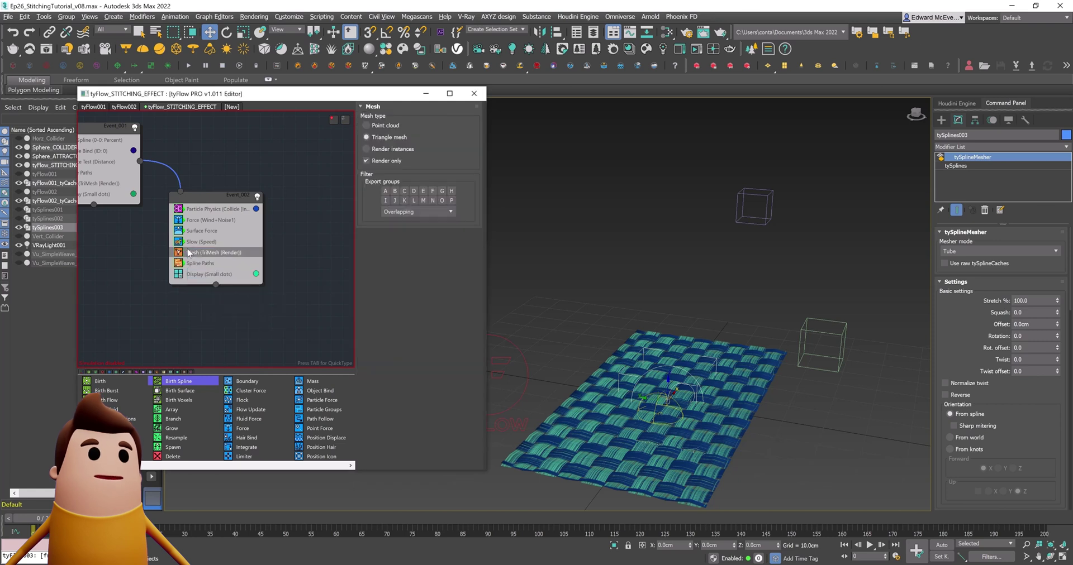
{"action": "left_click_drag", "start_coordinate": [227, 252], "coordinate": [229, 269]}
Add a Surface Test operator to the second event between Slow and Spline Paths
{"action": "left_click", "coordinate": [227, 242]}
{"action": "key", "text": "Tab"}
{"action": "type", "text": "surface"}
{"action": "key", "text": "Down"}
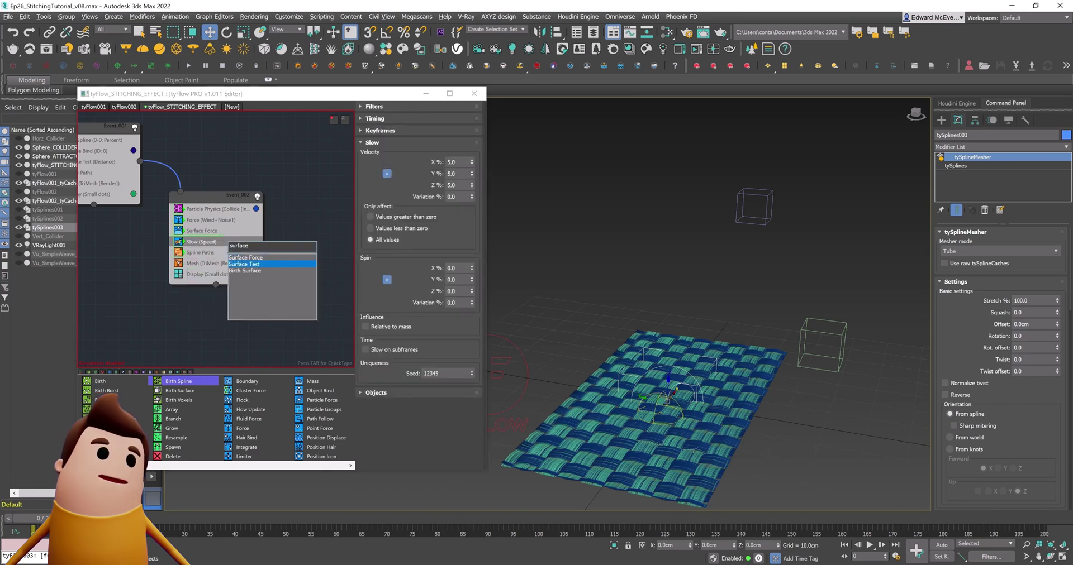
{"action": "key", "text": "Return"}
{"action": "left_click_drag", "start_coordinate": [217, 242], "coordinate": [265, 260]}
Assign Sphere_ATTRACTOR as the second event's Surface Test object and set its absolute distance to 1 cm
{"action": "left_click", "coordinate": [398, 207]}
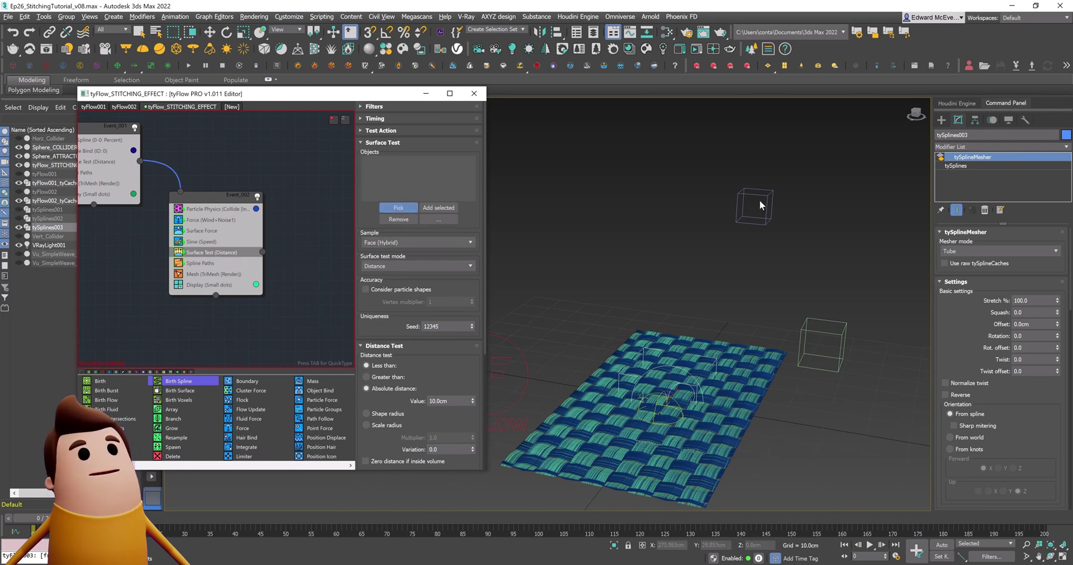
{"action": "left_click", "coordinate": [757, 204]}
{"action": "scroll", "coordinate": [399, 196], "scroll_direction": "down", "scroll_amount": 3}
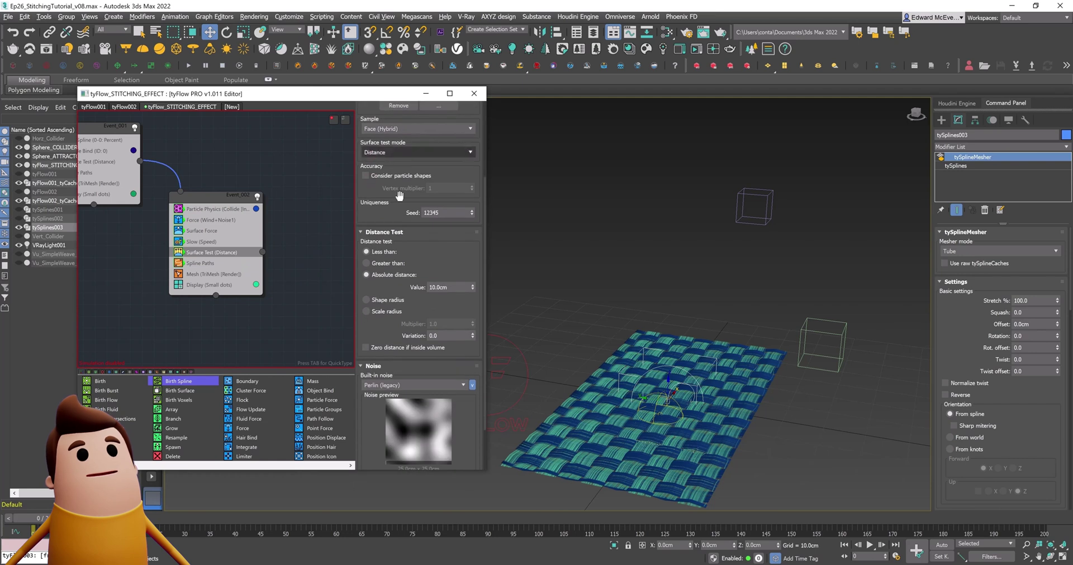
{"action": "double_click", "coordinate": [447, 287]}
{"action": "type", "text": "1"}
{"action": "key", "text": "Return"}
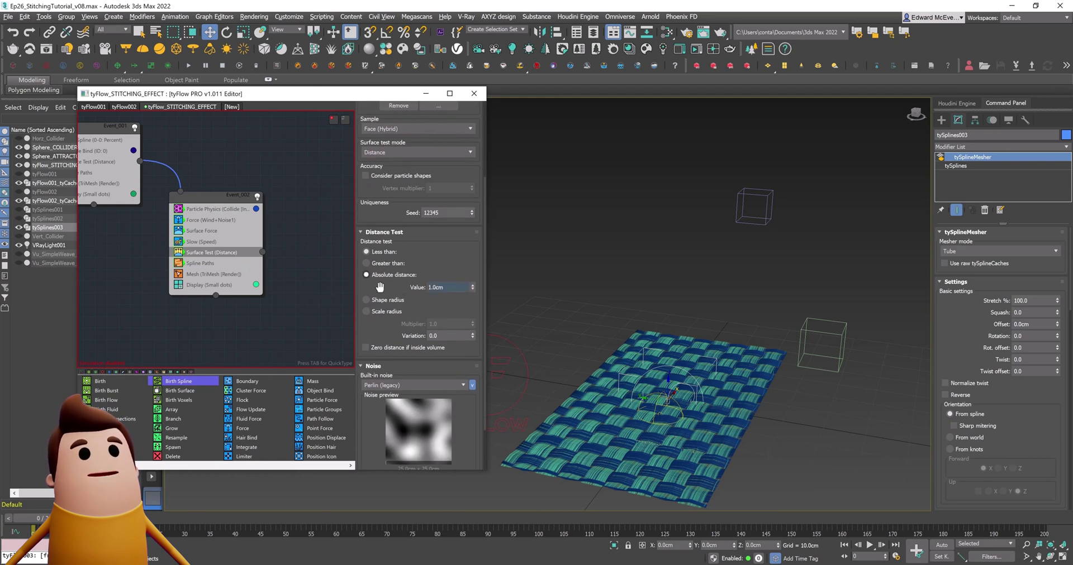
Create a third event with a Delete operator and connect the second event's Surface Test output to it
{"action": "middle_click_drag", "start_coordinate": [275, 267], "coordinate": [253, 223]}
{"action": "left_click", "coordinate": [253, 223]}
{"action": "key", "text": "Tab"}
{"action": "type", "text": "del"}
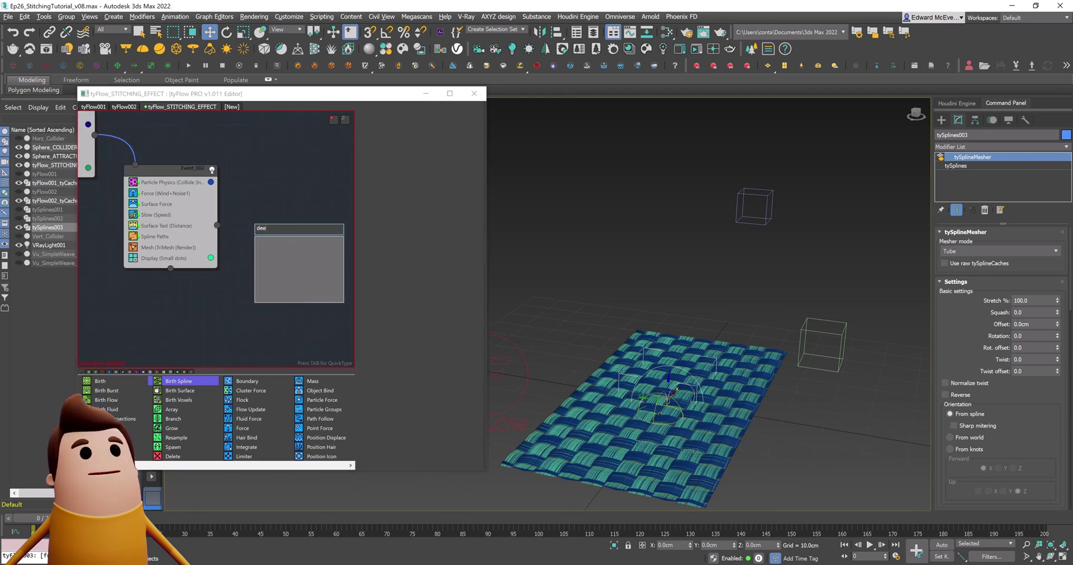
{"action": "key", "text": "Return"}
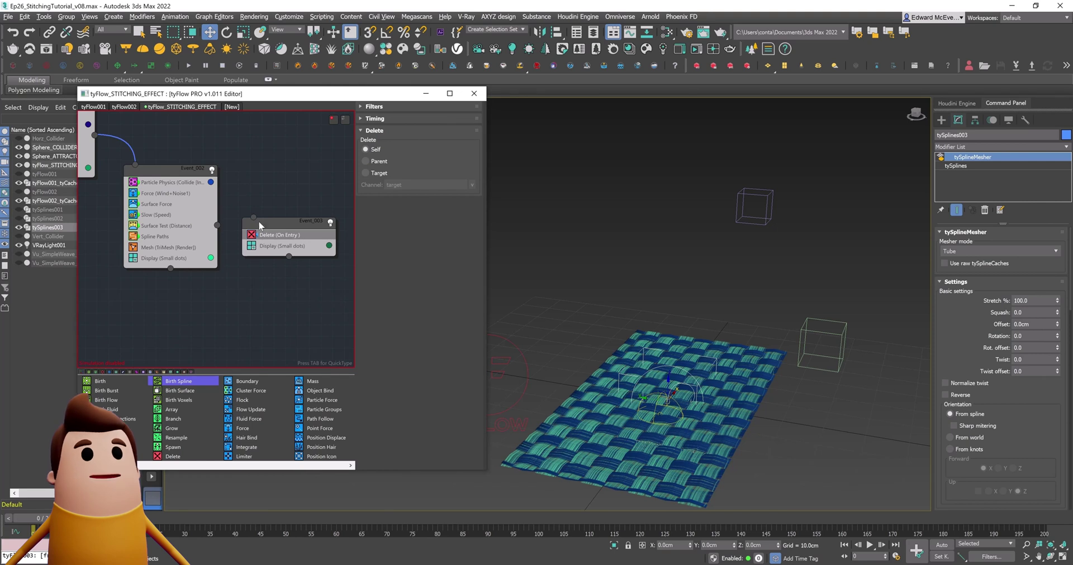
{"action": "left_click_drag", "start_coordinate": [255, 244], "coordinate": [255, 244]}
{"action": "middle_click_drag", "start_coordinate": [298, 158], "coordinate": [414, 182]}
{"action": "scroll", "coordinate": [305, 169], "scroll_direction": "down", "scroll_amount": 2}
{"action": "middle_click_drag", "start_coordinate": [300, 169], "coordinate": [234, 173]}
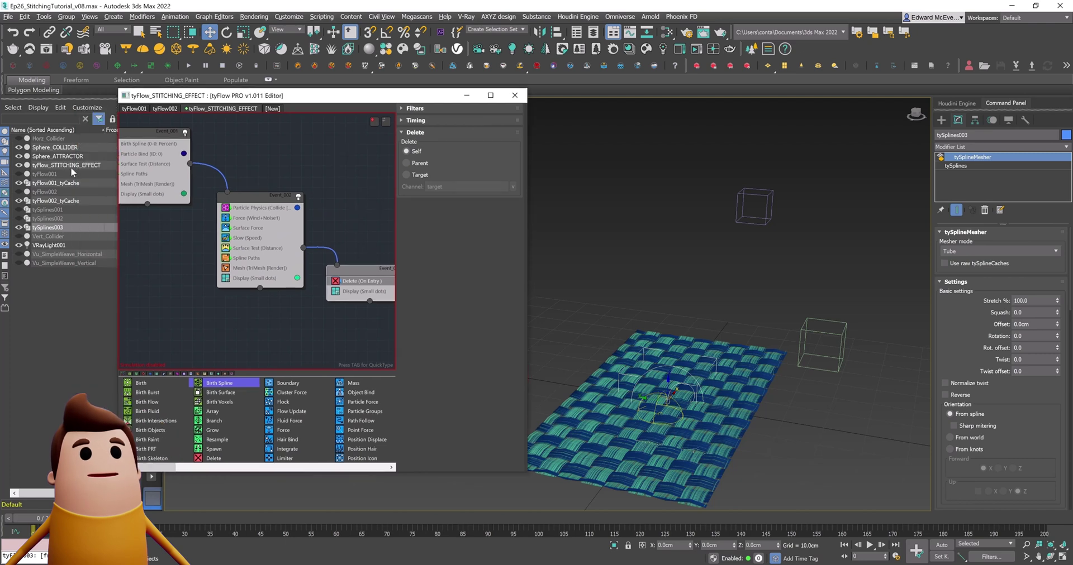
Set the tyFlow_STITCHING_EFFECT flow's main setting to Enabled
{"action": "left_click", "coordinate": [71, 165]}
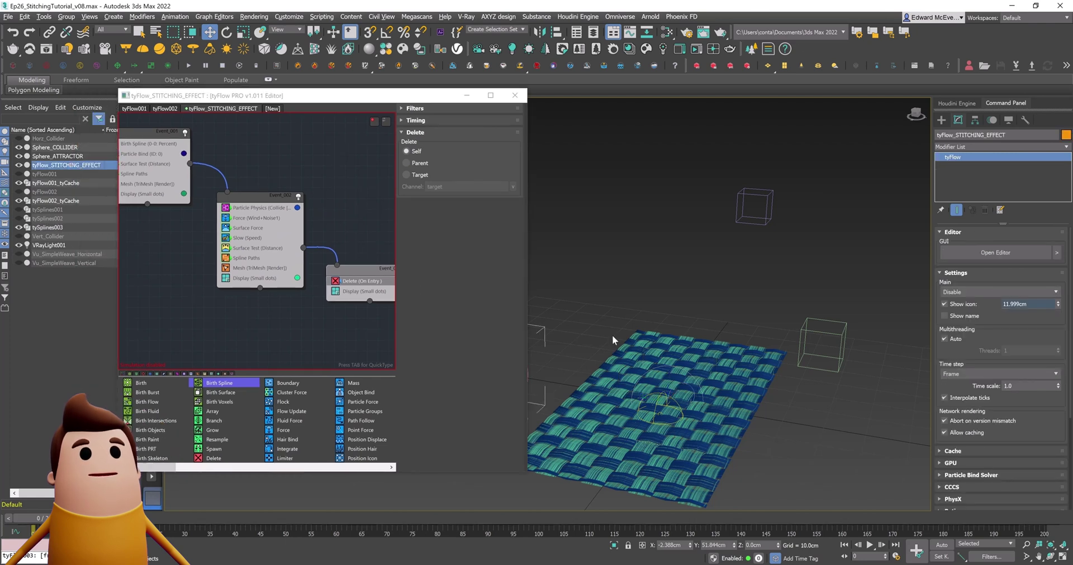
{"action": "left_click", "coordinate": [997, 291]}
{"action": "left_click", "coordinate": [972, 309]}
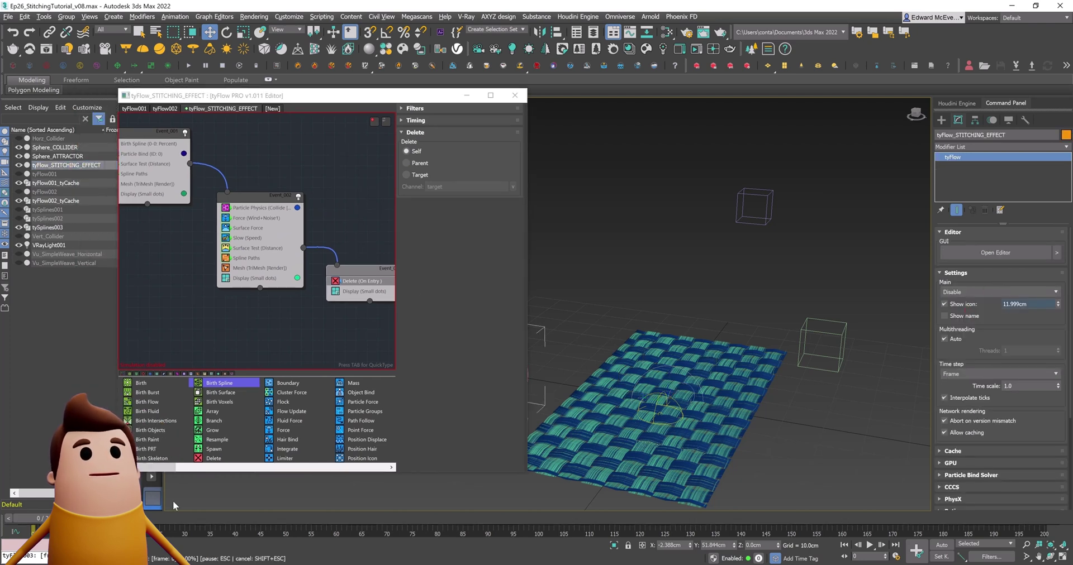
Turn off the Display operators in all three events of the stitching flow
{"action": "left_click_drag", "start_coordinate": [455, 197], "coordinate": [496, 198]}
{"action": "middle_click_drag", "start_coordinate": [280, 148], "coordinate": [313, 149]}
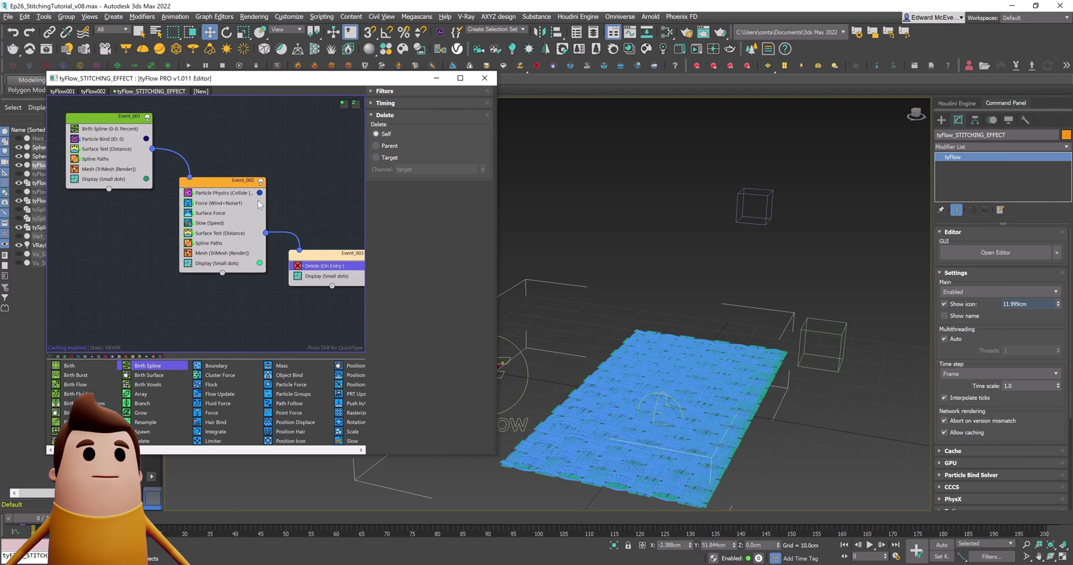
{"action": "left_click", "coordinate": [75, 180]}
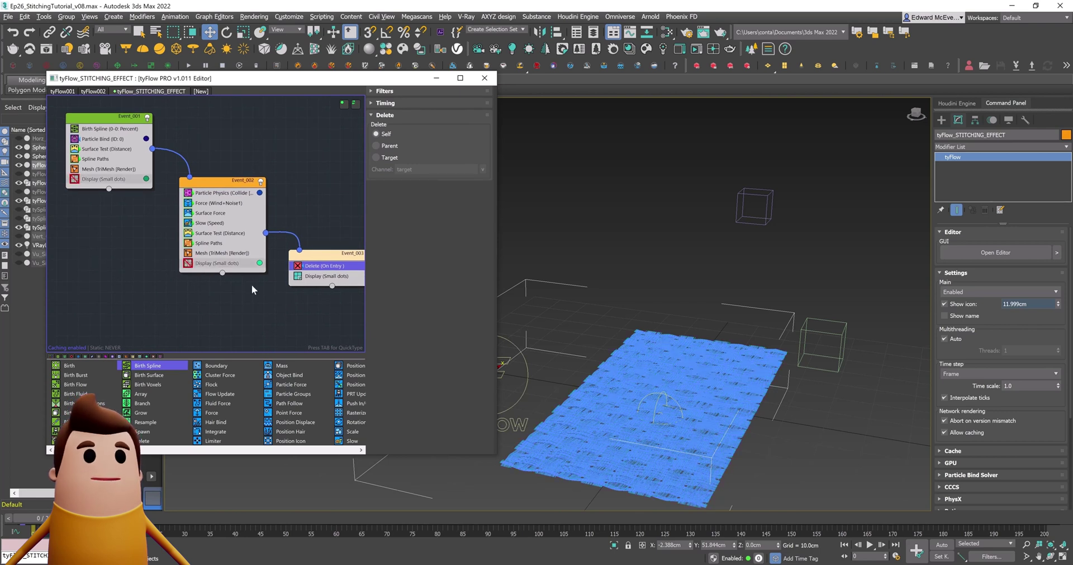
{"action": "left_click", "coordinate": [299, 277]}
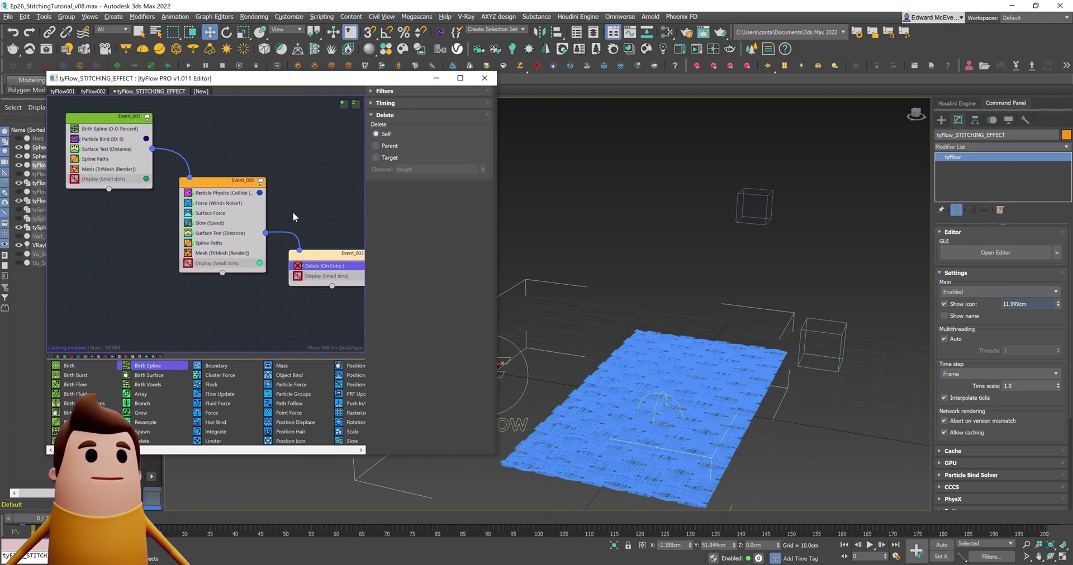
{"action": "left_click", "coordinate": [294, 214]}
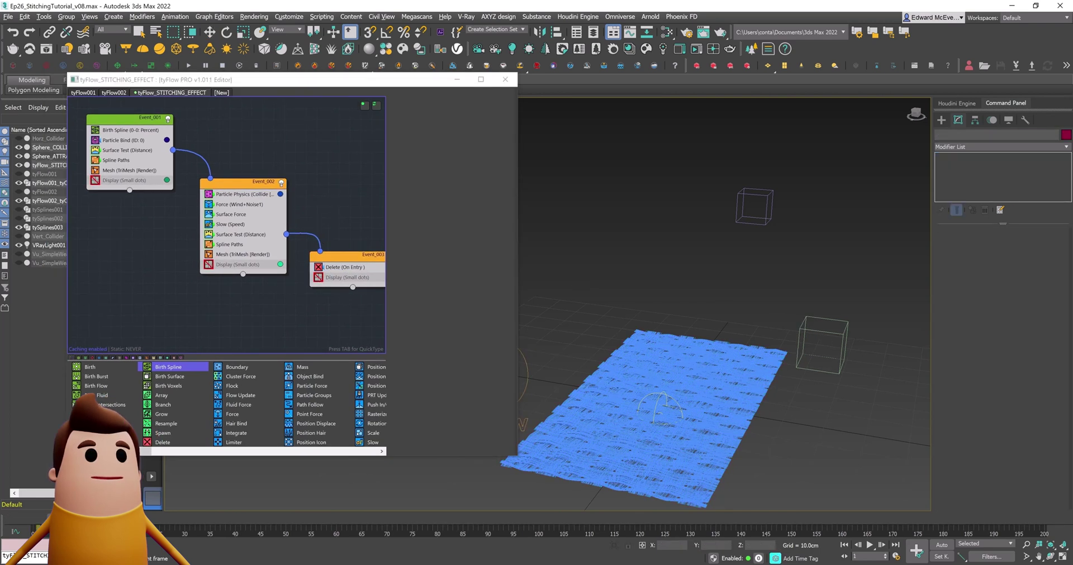
Preview the simulation up to frame 200 and hide tyFlow001_tyCache, tyFlow002_tyCache and tySplines003
{"action": "left_click_drag", "start_coordinate": [44, 519], "coordinate": [1070, 469]}
{"action": "left_click", "coordinate": [19, 201]}
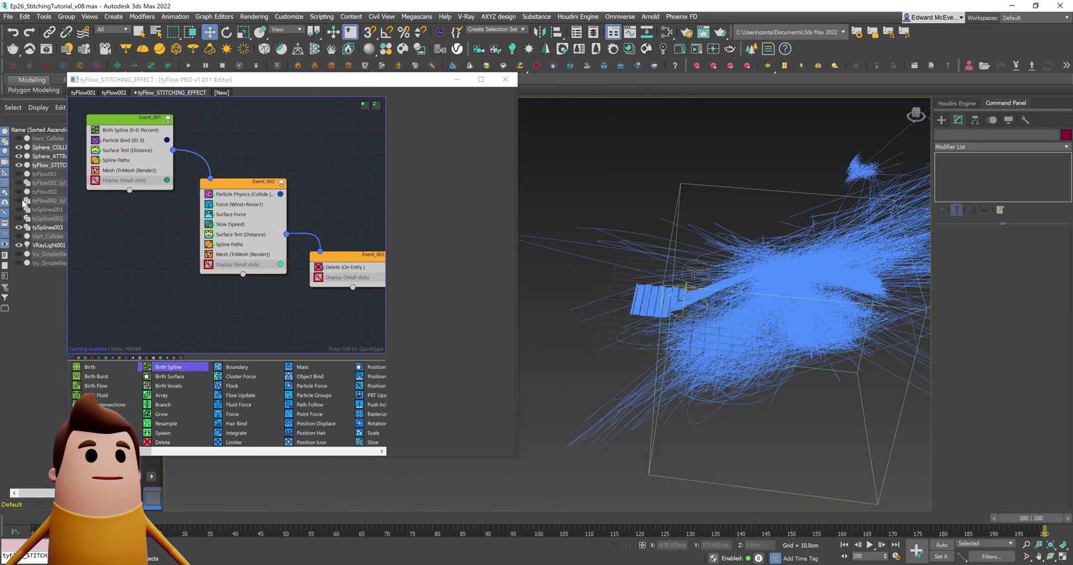
{"action": "left_click", "coordinate": [37, 229]}
{"action": "left_click", "coordinate": [792, 394]}
{"action": "left_click", "coordinate": [18, 227]}
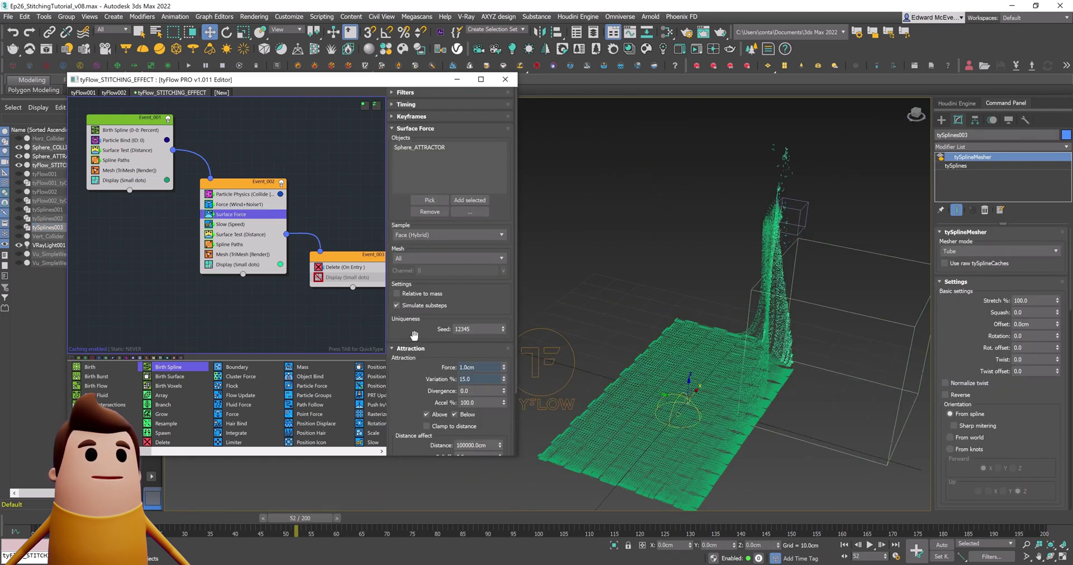
Set the second event's Surface Force attraction force to 0.2 cm and scrub through the timeline to check the motion
{"action": "left_click_drag", "start_coordinate": [414, 334], "coordinate": [454, 246]}
{"action": "left_click", "coordinate": [480, 289]}
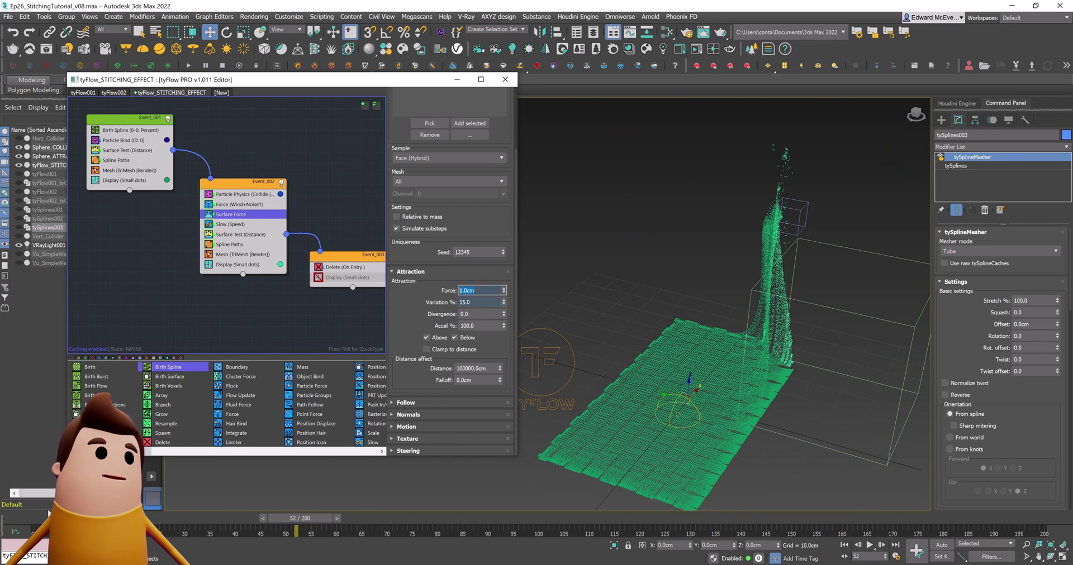
{"action": "left_click", "coordinate": [35, 520]}
{"action": "left_click", "coordinate": [481, 291]}
{"action": "type", "text": "2"}
{"action": "scroll", "coordinate": [412, 241], "scroll_direction": "up", "scroll_amount": 3}
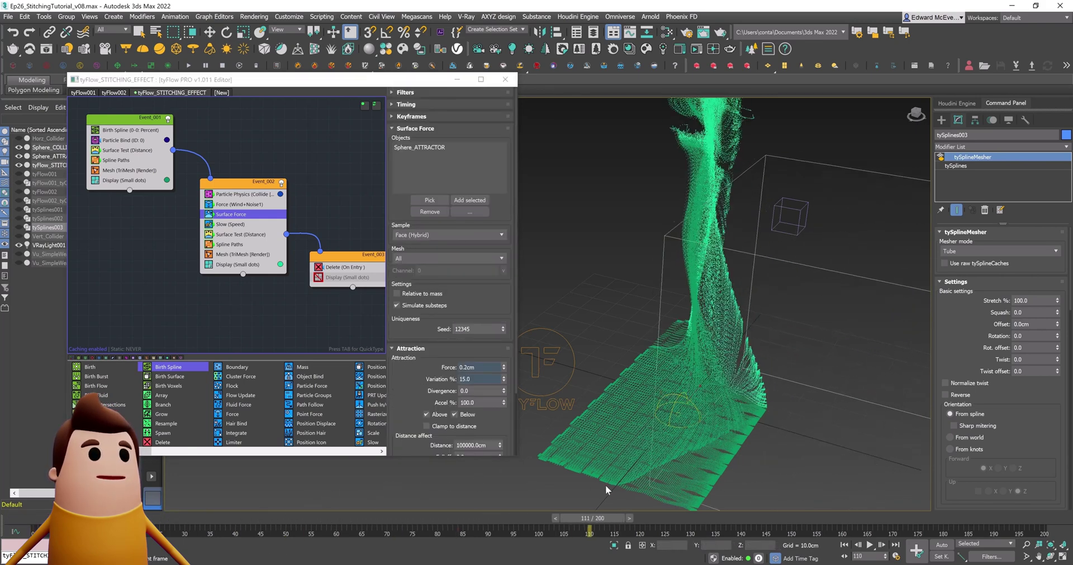
{"action": "left_click_drag", "start_coordinate": [1028, 517], "coordinate": [229, 513]}
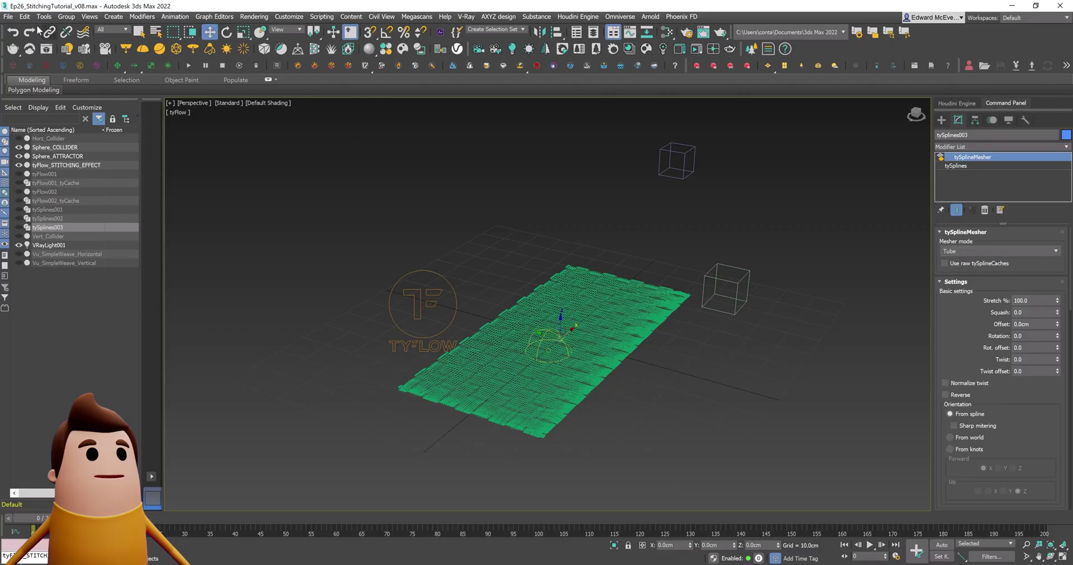
Create a tyPreview of the perspective view for the active time segment with Reverse enabled
{"action": "left_click", "coordinate": [44, 16]}
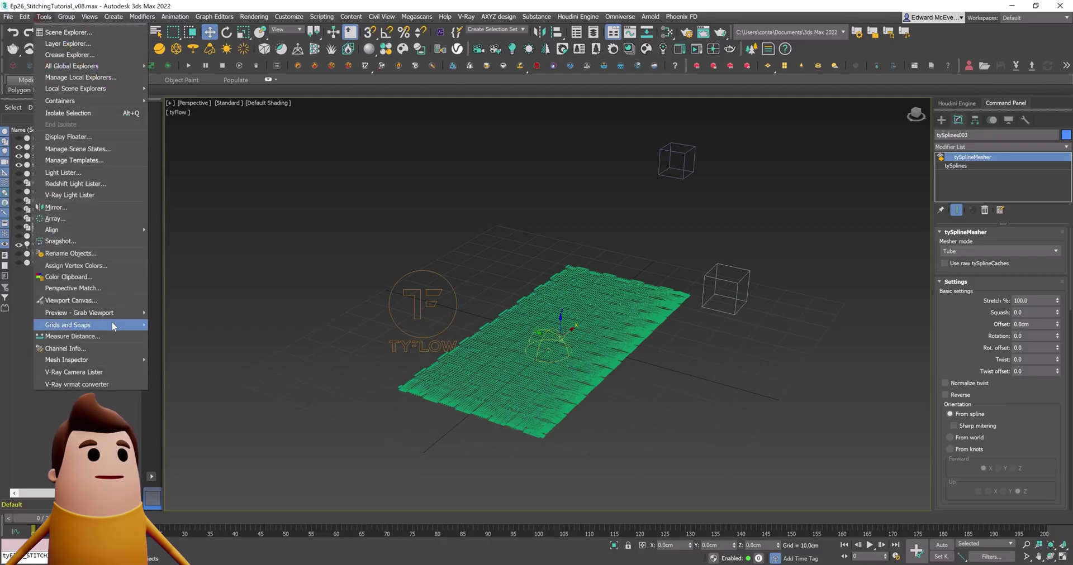
{"action": "mouse_move", "coordinate": [110, 312]}
{"action": "left_click", "coordinate": [186, 313]}
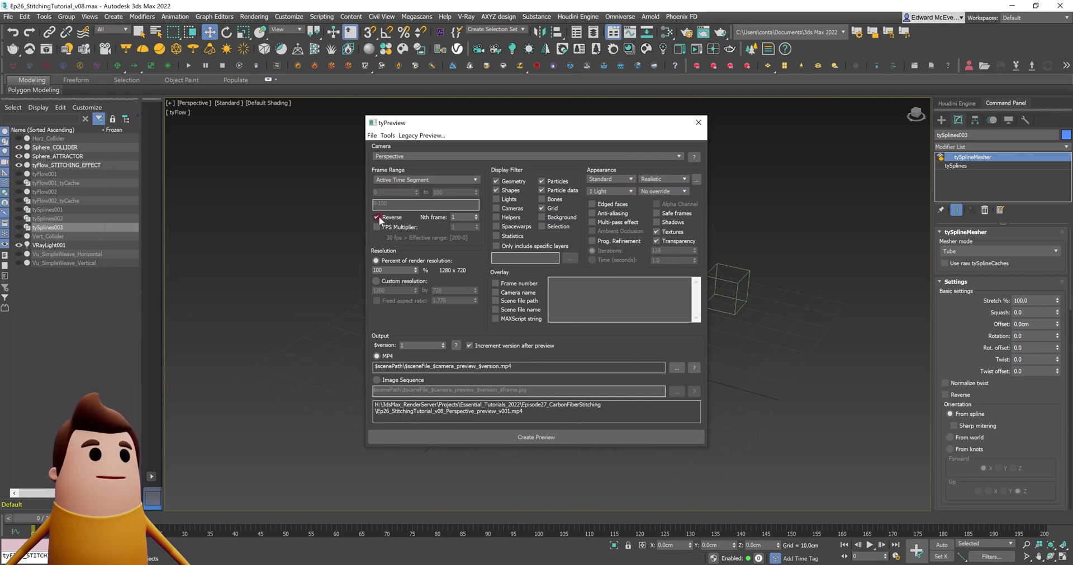
{"action": "left_click", "coordinate": [494, 432]}
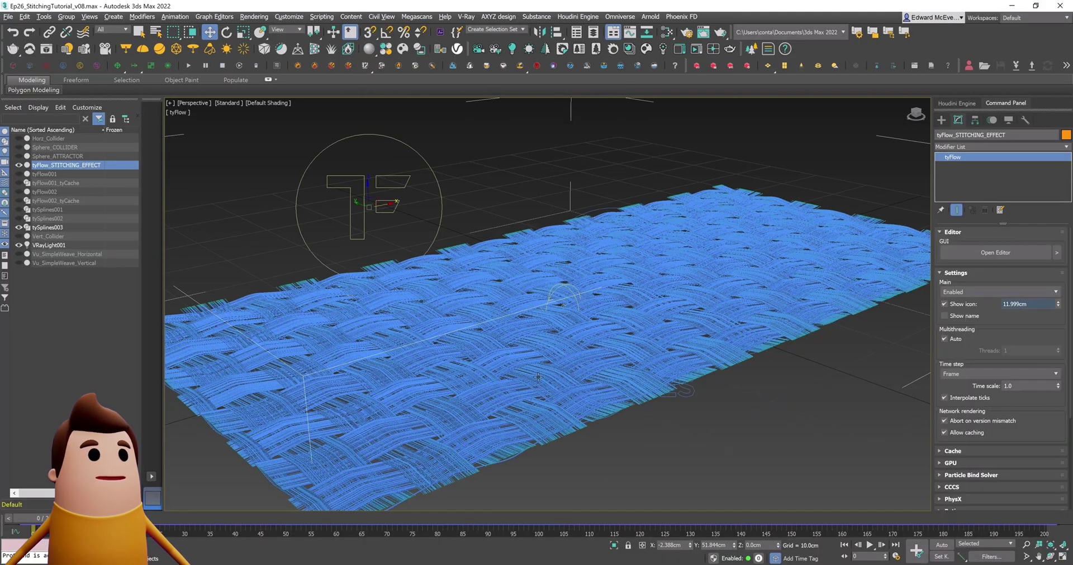
Add an Export Particles operator in a new event of the stitching flow and set its export mode to tyCache (splines)
{"action": "left_click", "coordinate": [1022, 253]}
{"action": "middle_click_drag", "start_coordinate": [245, 295], "coordinate": [259, 272]}
{"action": "left_click", "coordinate": [166, 304]}
{"action": "key", "text": "Tab"}
{"action": "type", "text": "export"}
{"action": "key", "text": "Return"}
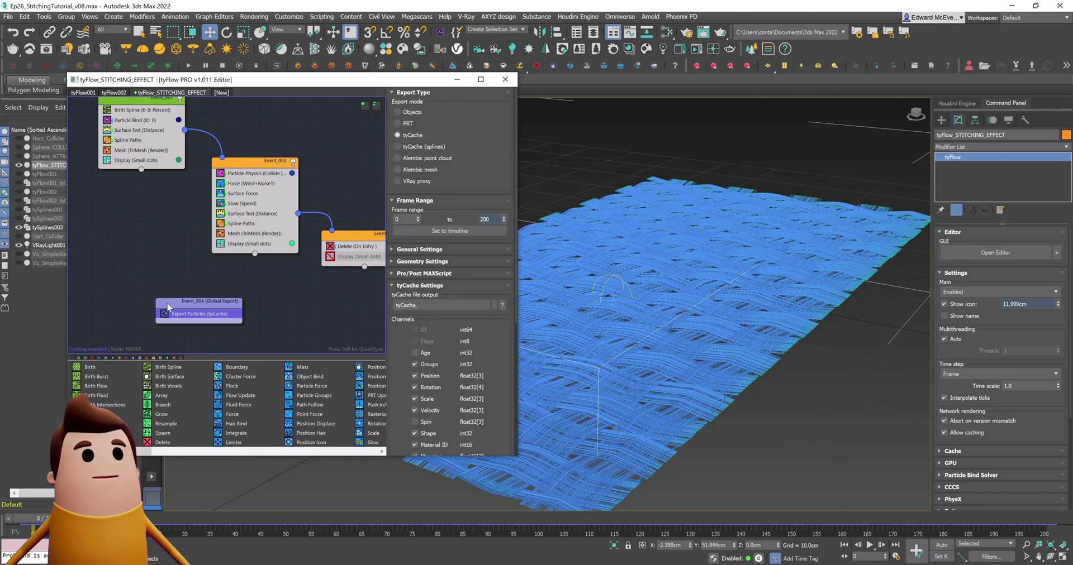
{"action": "left_click", "coordinate": [427, 148]}
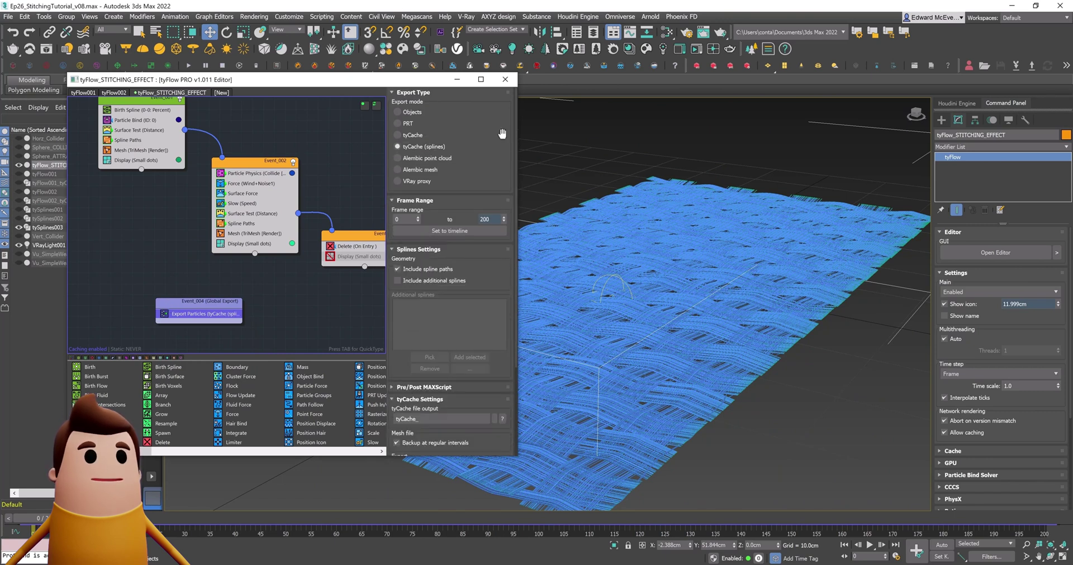
Name the cache output tyCache_Final, generate the tyCache files, close the flow editor and hide tyFlow_STITCHING_EFFECT
{"action": "left_click_drag", "start_coordinate": [482, 173], "coordinate": [491, 86]}
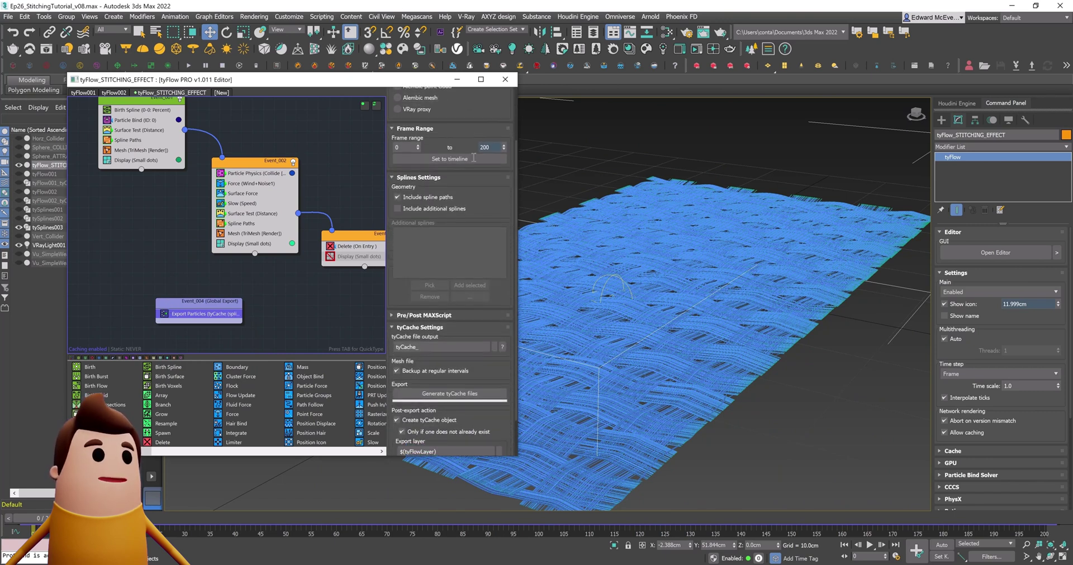
{"action": "left_click_drag", "start_coordinate": [503, 211], "coordinate": [503, 149]}
{"action": "left_click", "coordinate": [453, 302]}
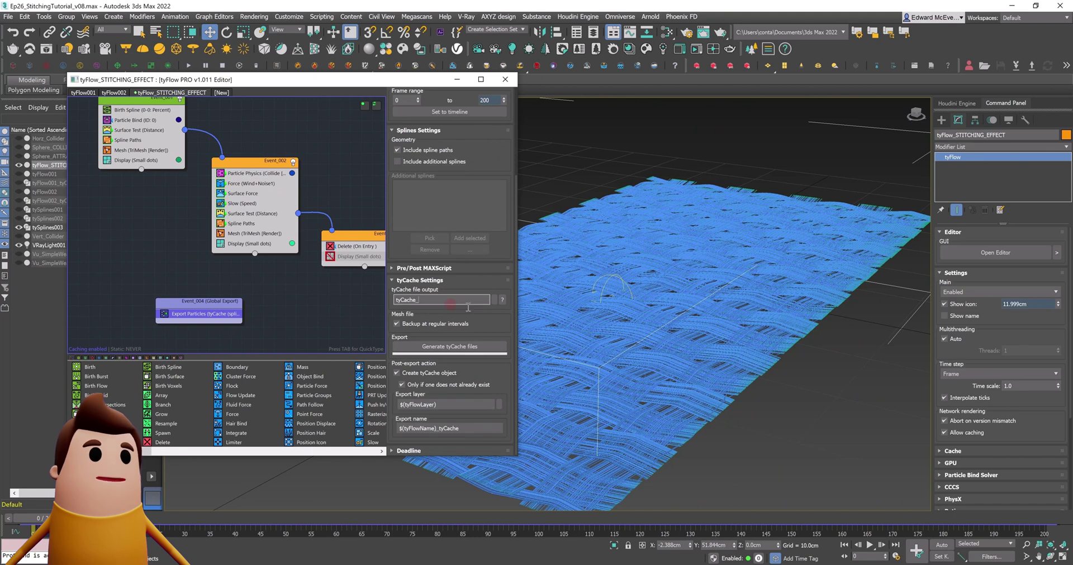
{"action": "left_click", "coordinate": [424, 347]}
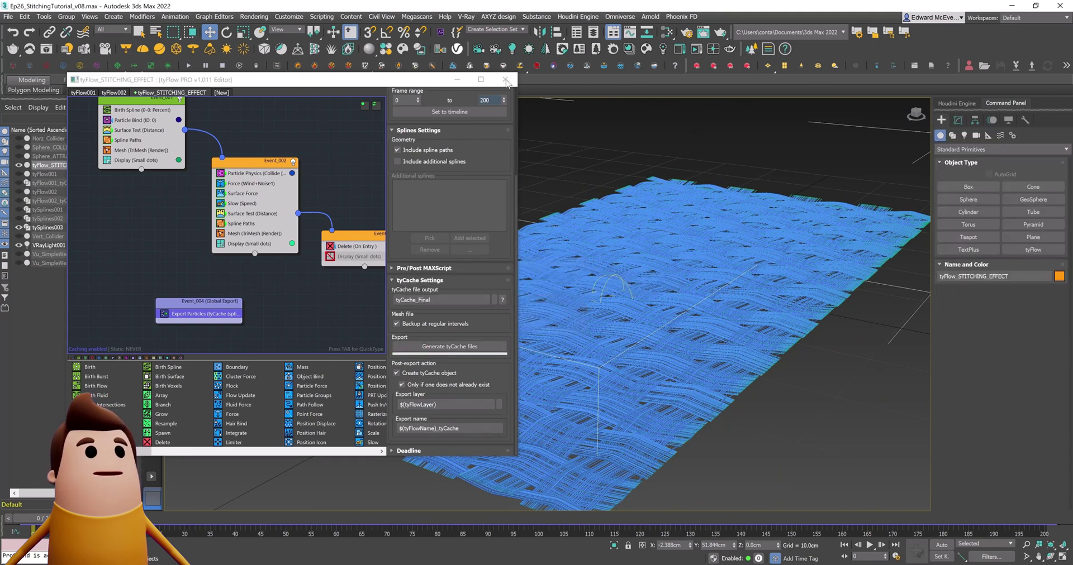
{"action": "left_click", "coordinate": [505, 81]}
{"action": "left_click", "coordinate": [18, 165]}
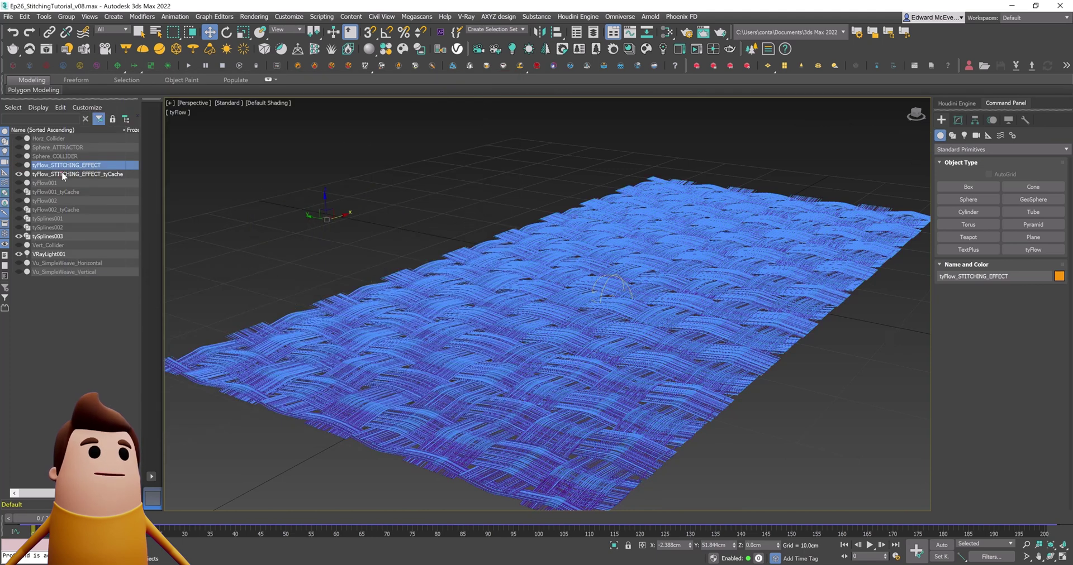
Copy the tySplineMesher modifier from tySplines003 onto tyFlow_STITCHING_EFFECT_tyCache and hide tySplines003
{"action": "left_click", "coordinate": [88, 237]}
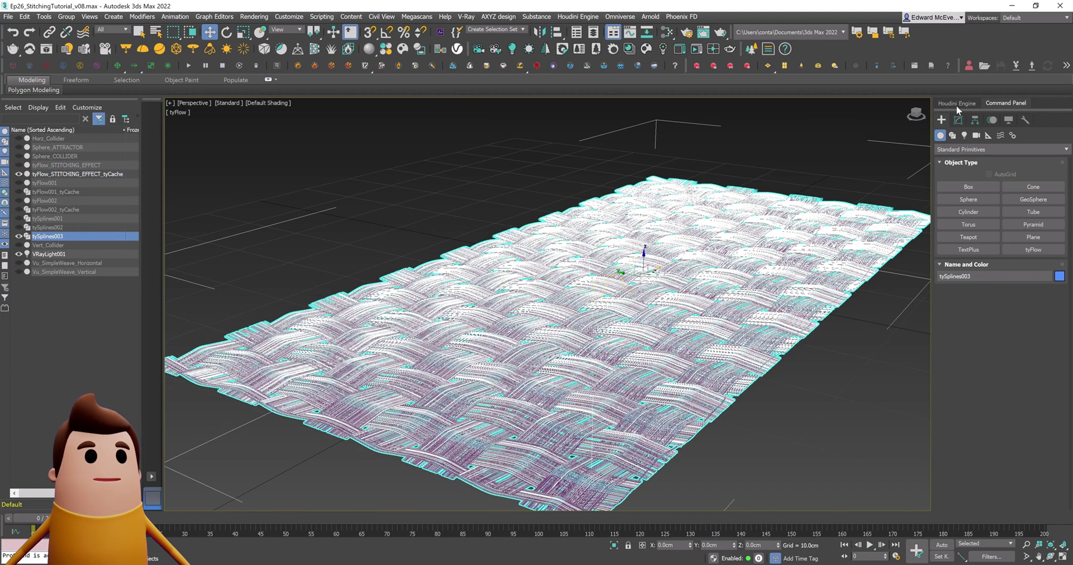
{"action": "left_click", "coordinate": [958, 119]}
{"action": "right_click", "coordinate": [973, 157]}
{"action": "left_click", "coordinate": [979, 192]}
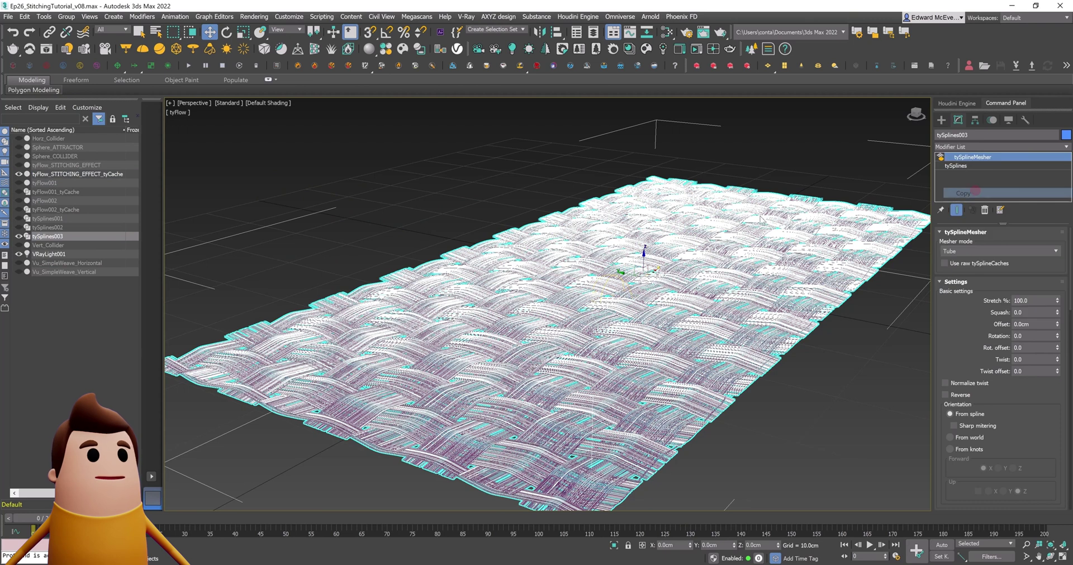
{"action": "double_click", "coordinate": [61, 167]}
{"action": "left_click", "coordinate": [67, 171]}
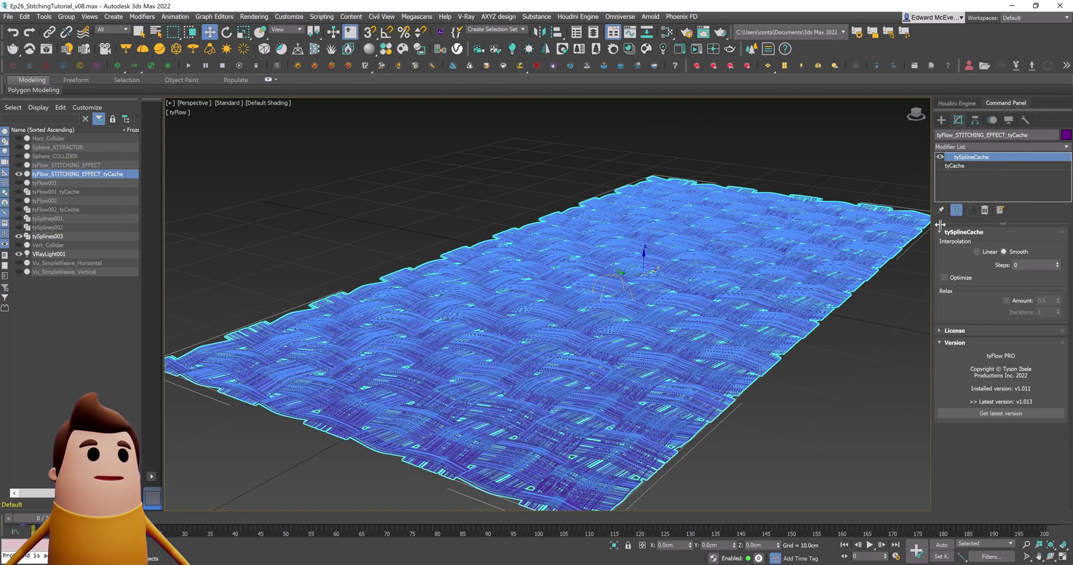
{"action": "right_click", "coordinate": [976, 160]}
{"action": "left_click", "coordinate": [990, 203]}
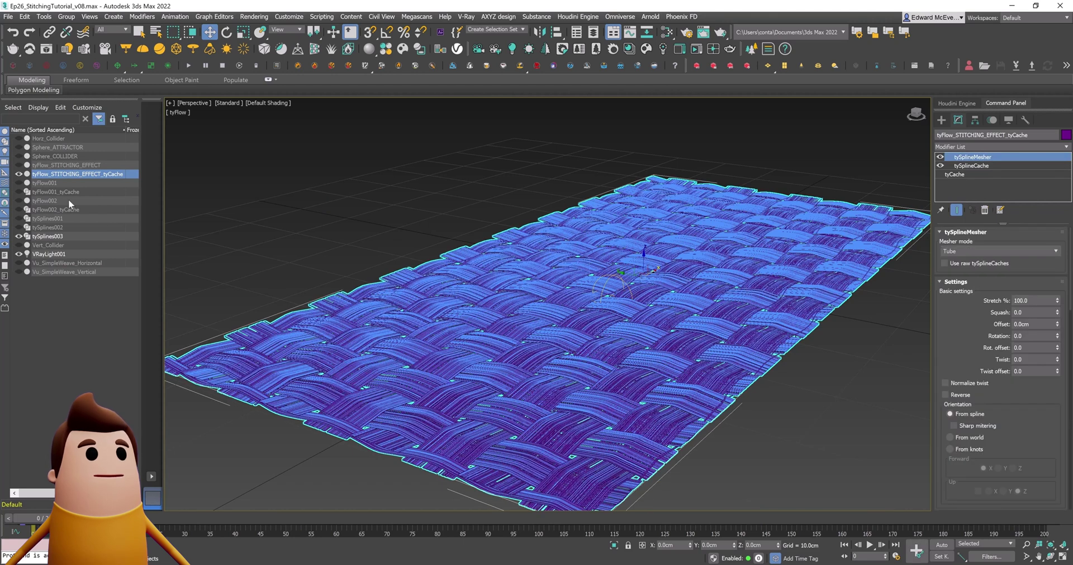
{"action": "left_click", "coordinate": [19, 237]}
{"action": "left_click", "coordinate": [330, 458]}
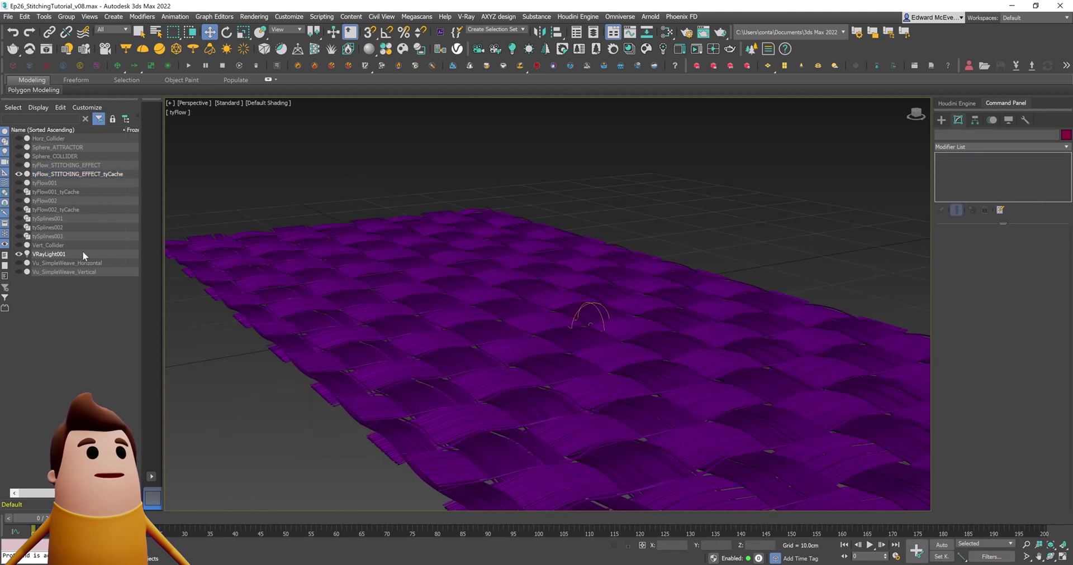
Enable the cache retimer by frame on the base tyCache of tyFlow_STITCHING_EFFECT_tyCache
{"action": "left_click", "coordinate": [88, 175]}
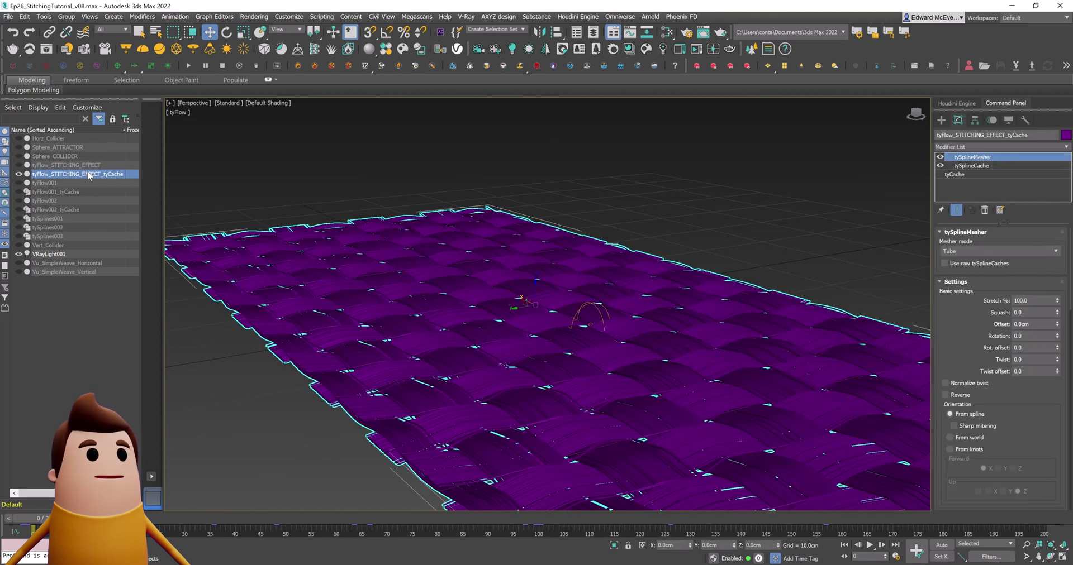
{"action": "left_click", "coordinate": [972, 166]}
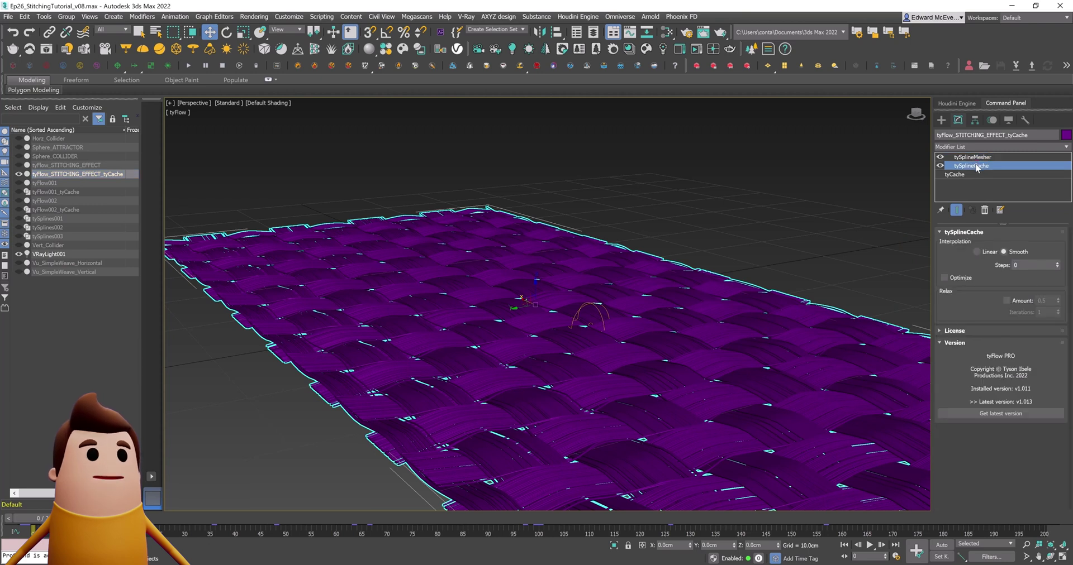
{"action": "left_click", "coordinate": [961, 174]}
{"action": "left_click", "coordinate": [984, 400]}
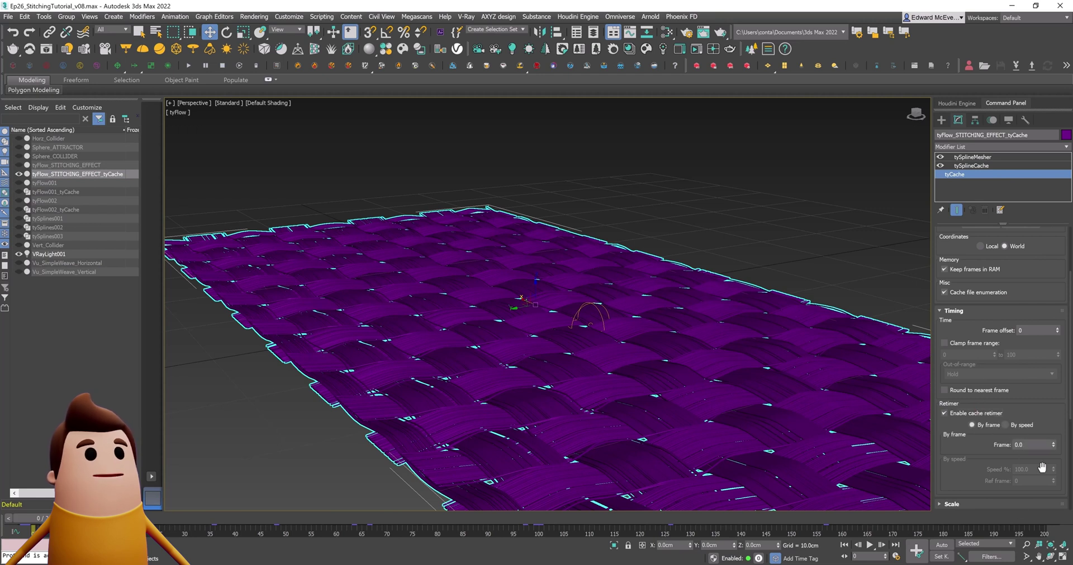
With Auto Key on, key the retimer frame at 200 on frame 0 and at 0 on frame 200
{"action": "left_click", "coordinate": [942, 545]}
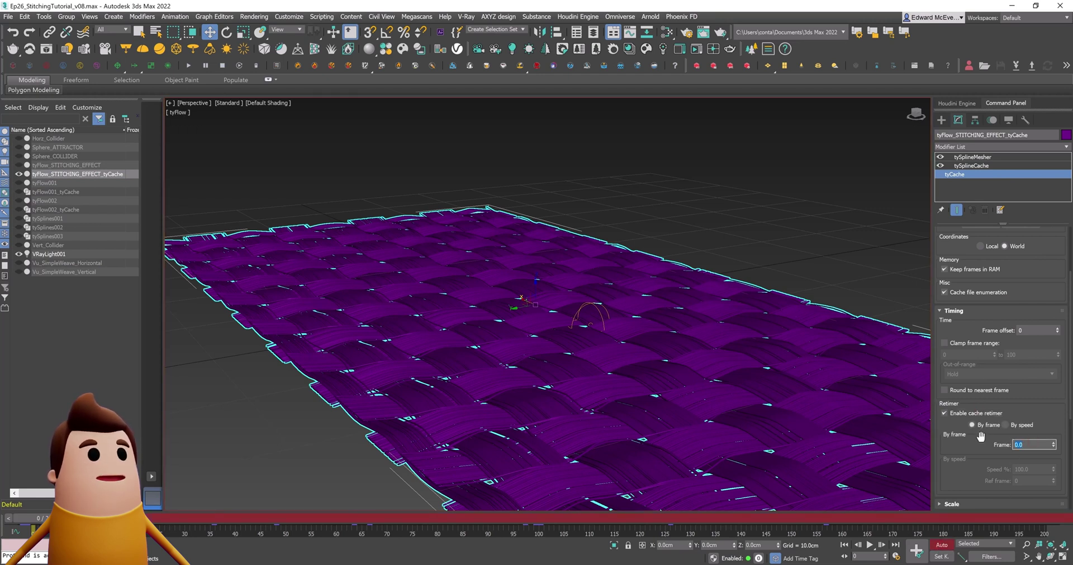
{"action": "key", "text": "Return"}
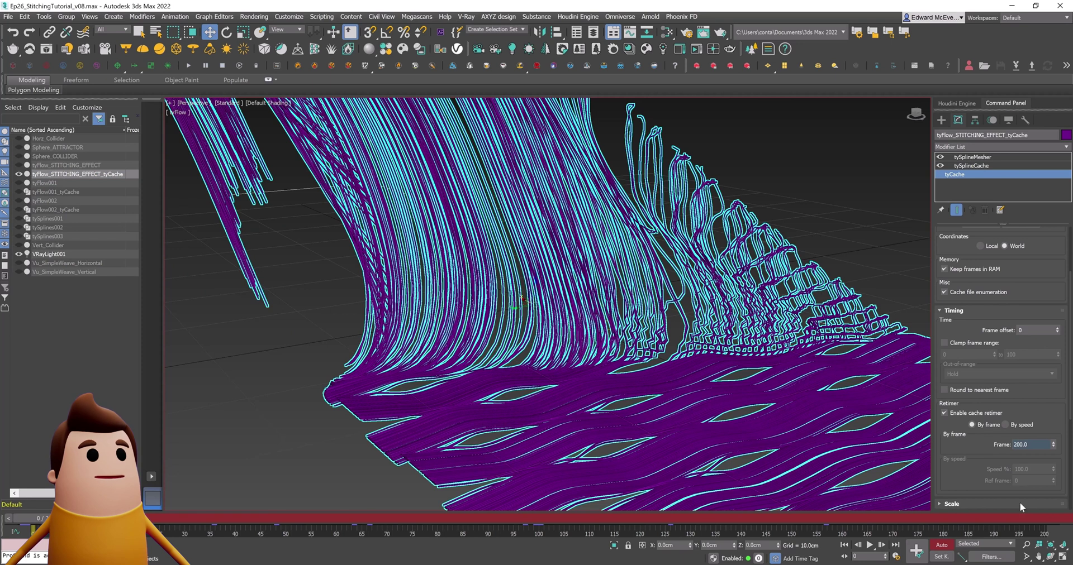
{"action": "left_click", "coordinate": [1062, 519]}
{"action": "right_click", "coordinate": [1053, 443]}
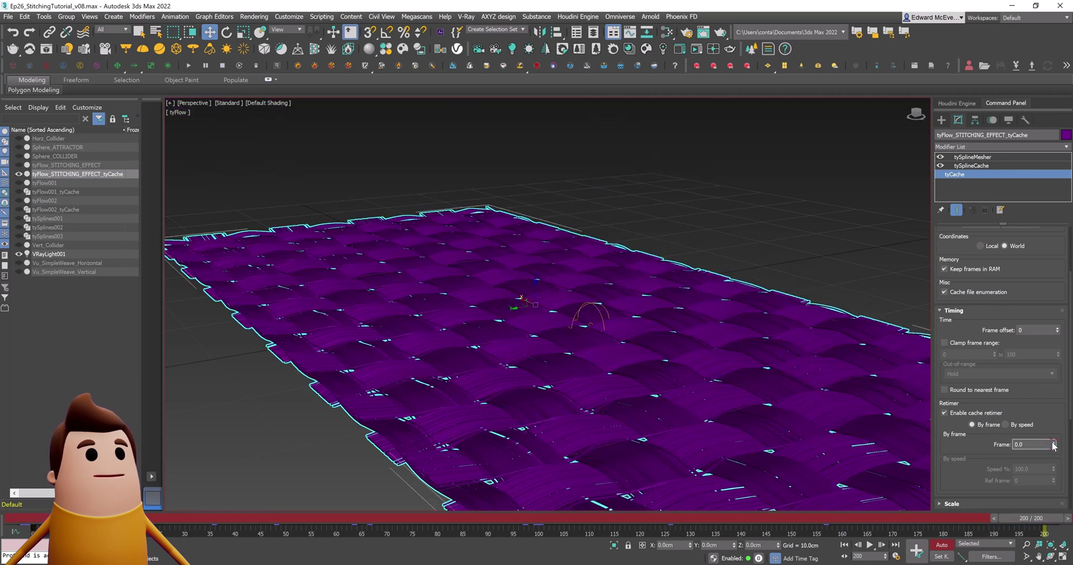